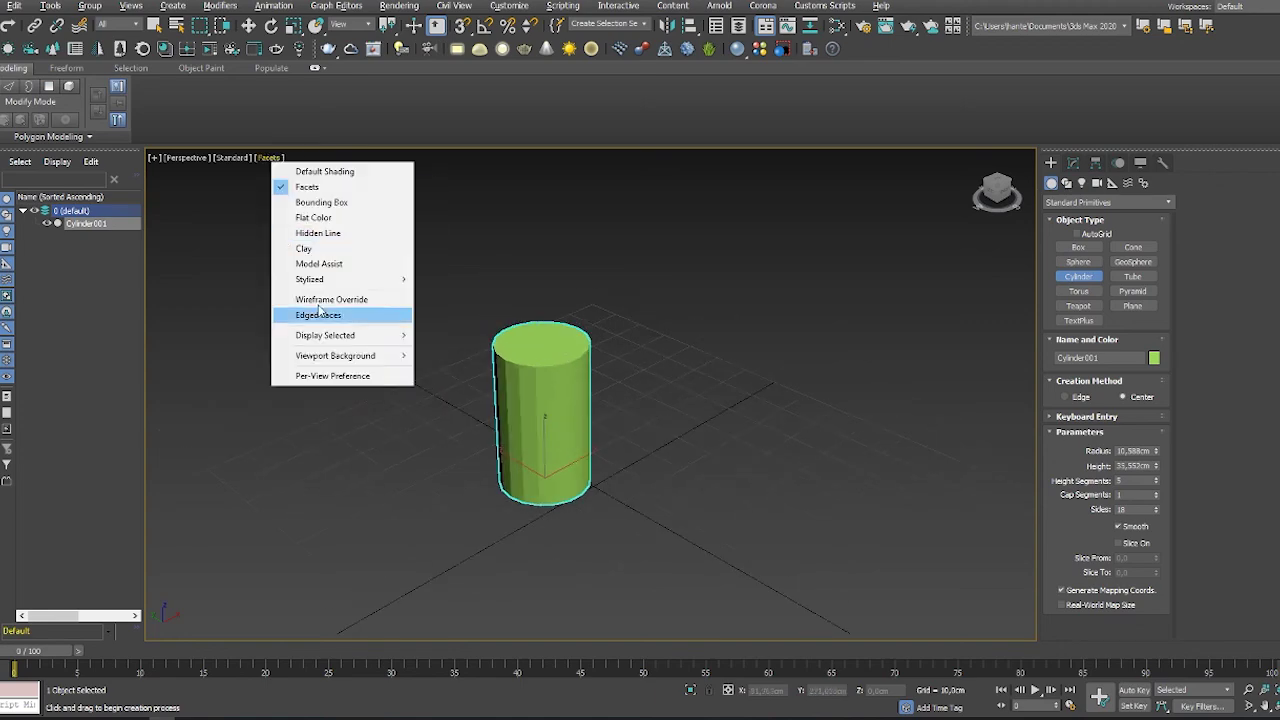
# Step: Switch the viewport to Facets shading and inspect the cylinder's top and bottom
pyautogui.click(315, 183)
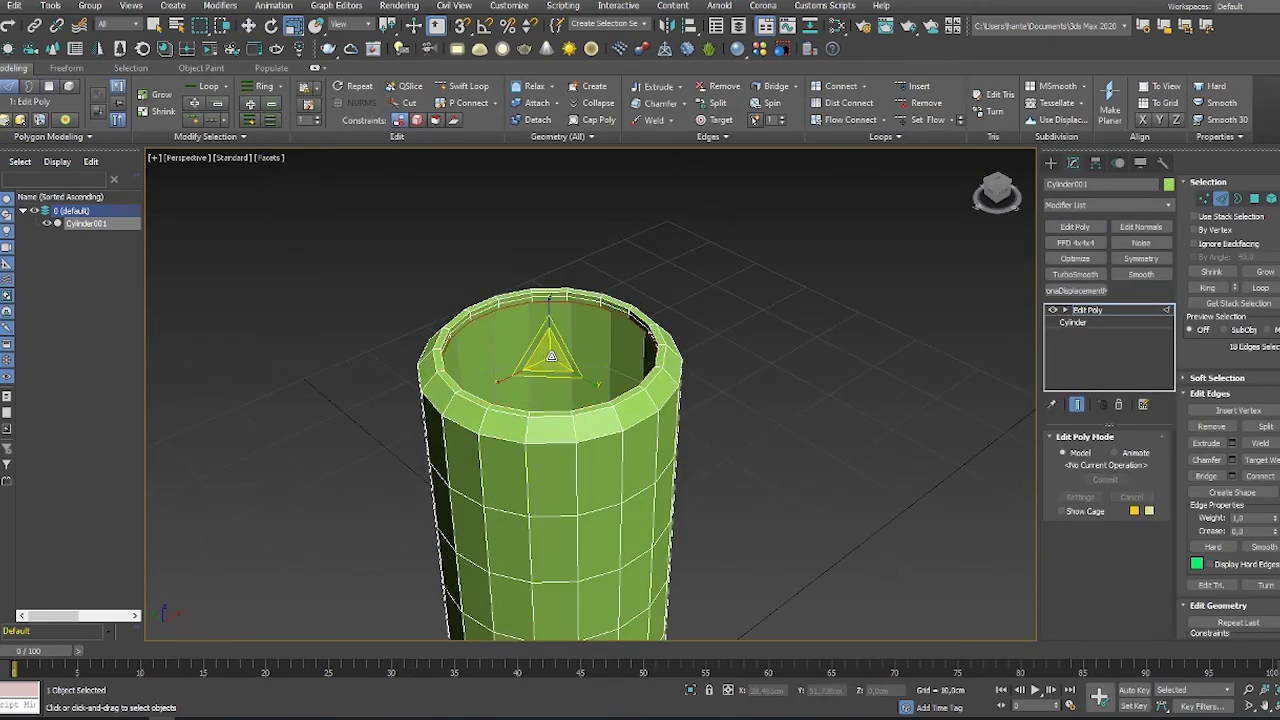
pyautogui.scroll(3, 555, 302)
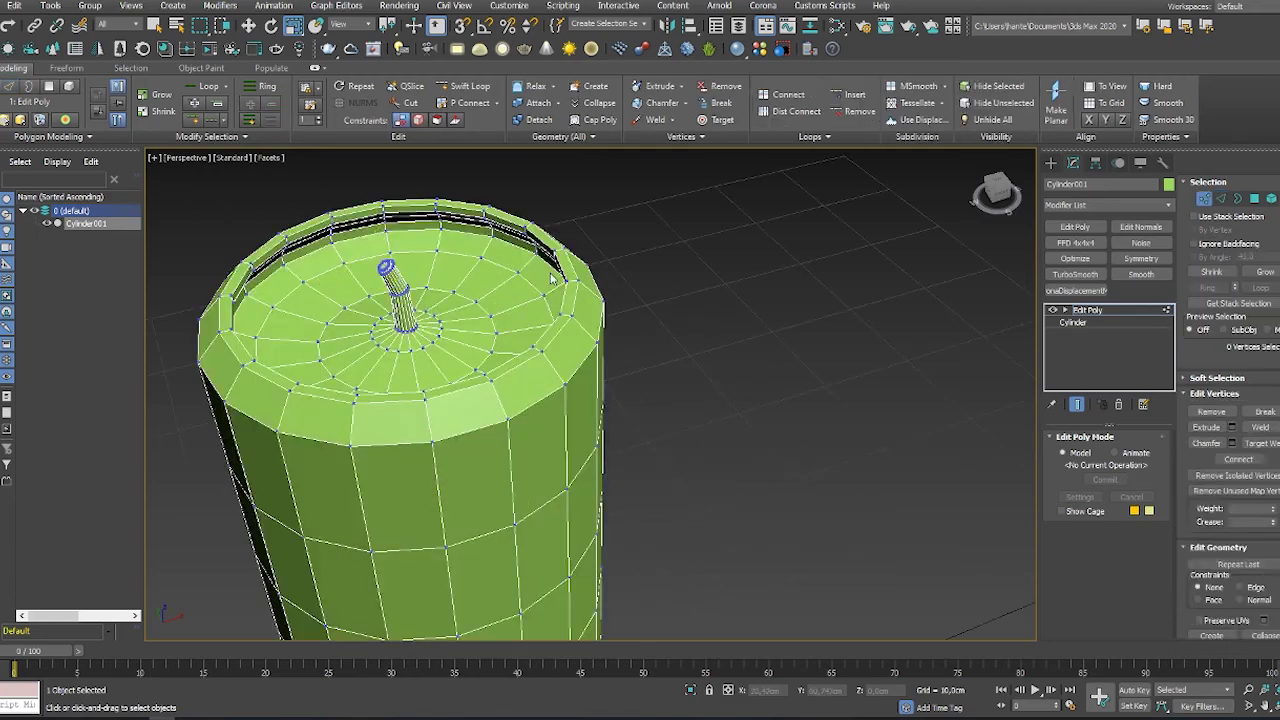
pyautogui.keyDown('alt'); pyautogui.moveTo(564, 278); pyautogui.dragTo(511, 328, button='middle'); pyautogui.keyUp('alt')
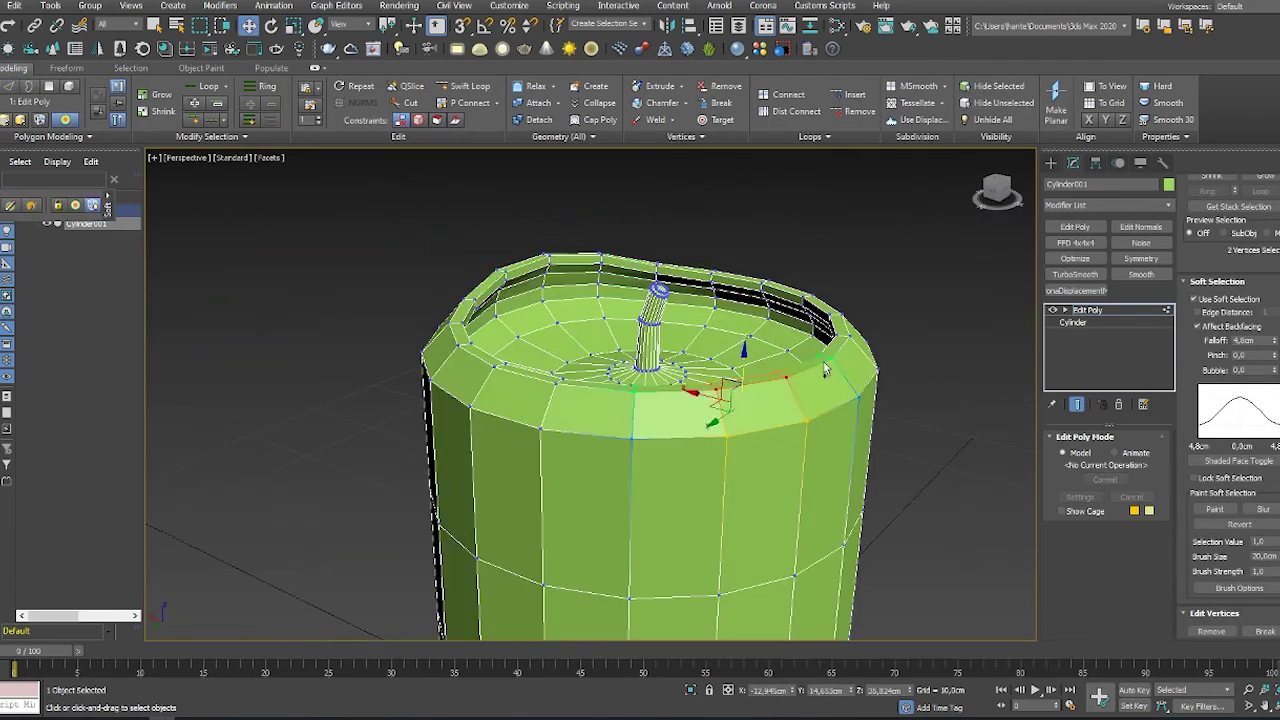
pyautogui.keyDown('alt'); pyautogui.moveTo(825, 370); pyautogui.dragTo(666, 249, button='middle'); pyautogui.keyUp('alt')
pyautogui.scroll(-5, 563, 317)
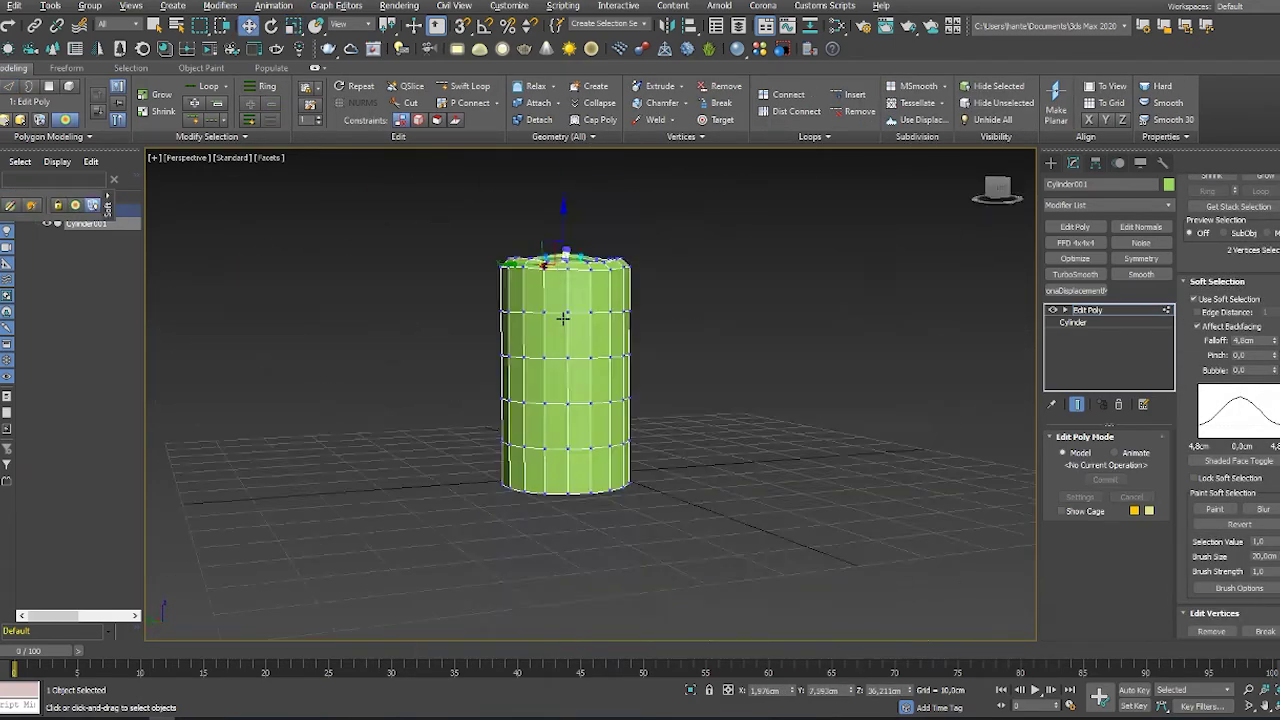
pyautogui.scroll(5, 563, 317)
pyautogui.moveTo(563, 317)
pyautogui.keyDown('alt'); pyautogui.mouseDown(button='middle')
pyautogui.moveTo(534, 414)
pyautogui.moveTo(552, 540)
pyautogui.mouseUp(button='middle'); pyautogui.keyUp('alt')
# Step: Work the candle's edges and Shift-clone a second cylinder, Cylinder002, beside it
pyautogui.press('2')
pyautogui.scroll(-5, 595, 374)
pyautogui.keyDown('alt'); pyautogui.moveTo(595, 374); pyautogui.dragTo(573, 345, button='middle'); pyautogui.keyUp('alt')
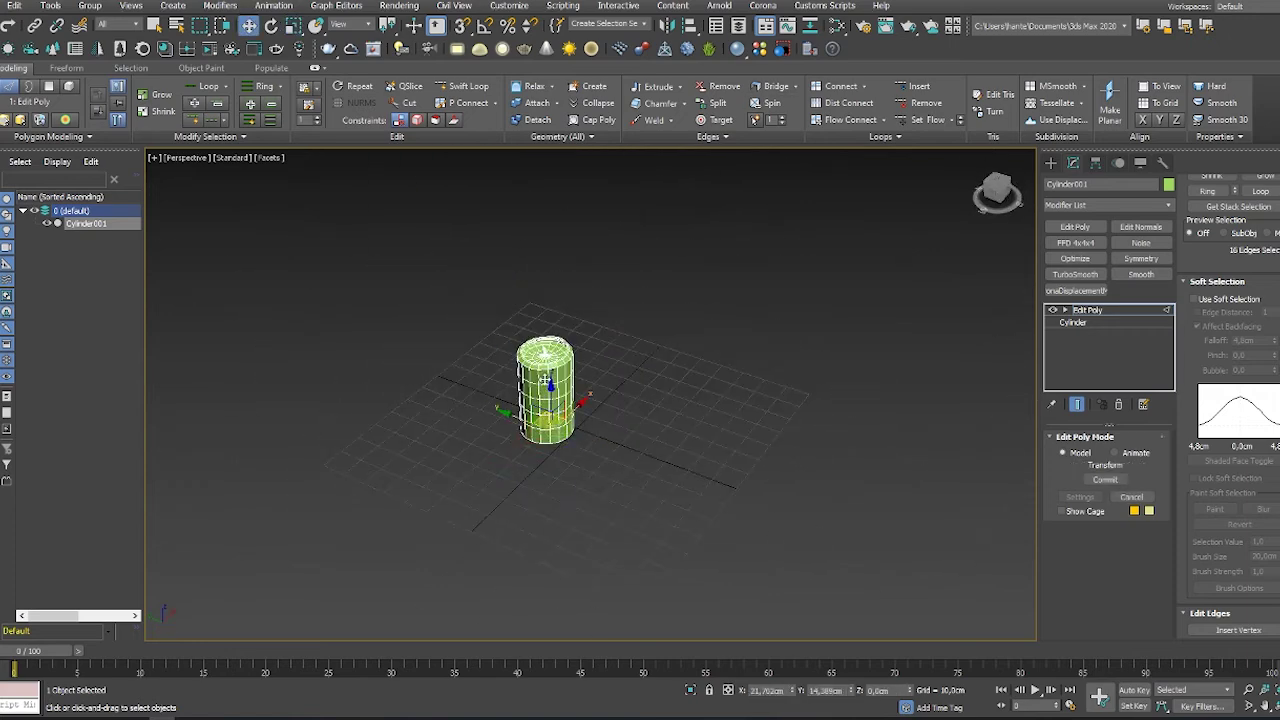
pyautogui.press('2')
pyautogui.press('w')
pyautogui.press('2')
pyautogui.scroll(5, 583, 432)
pyautogui.keyDown('alt'); pyautogui.moveTo(583, 432); pyautogui.dragTo(600, 380, button='middle'); pyautogui.keyUp('alt')
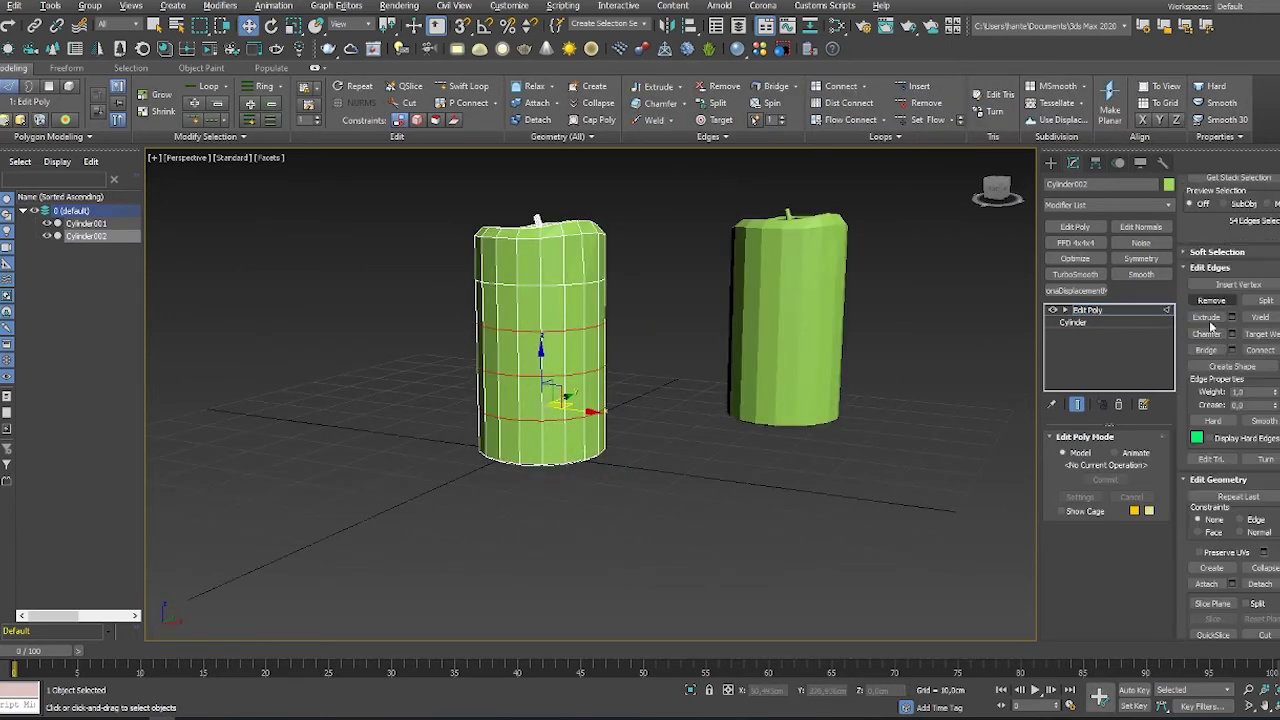
# Step: Select Cylinder002's top vertices and a band of inner-rim polygons
pyautogui.press('1')
pyautogui.moveTo(524, 306); pyautogui.dragTo(366, 214)
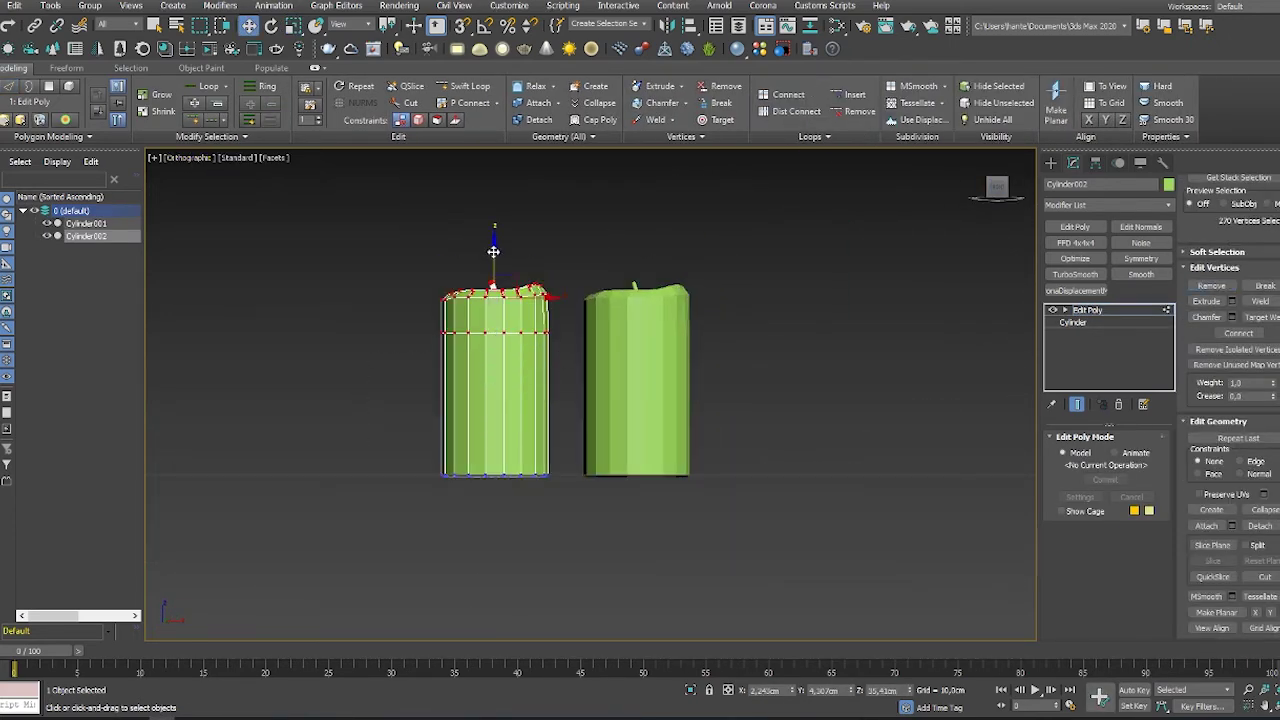
pyautogui.scroll(5, 493, 251)
pyautogui.keyDown('alt'); pyautogui.moveTo(493, 251); pyautogui.dragTo(470, 340, button='middle'); pyautogui.keyUp('alt')
pyautogui.press('4')
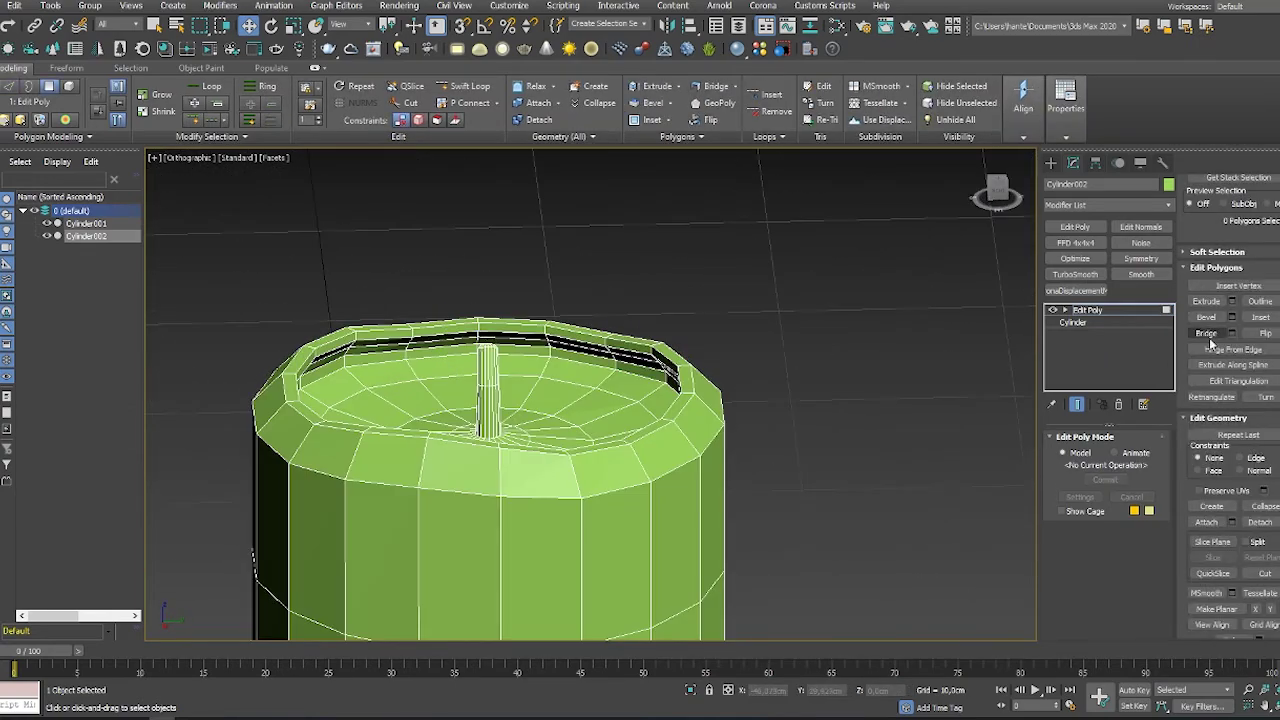
pyautogui.scroll(3, 480, 400)
pyautogui.click(380, 340)
pyautogui.moveTo(380, 340)
pyautogui.keyDown('alt'); pyautogui.mouseDown(button='middle')
pyautogui.moveTo(420, 300)
pyautogui.moveTo(372, 265)
pyautogui.mouseUp(button='middle'); pyautogui.keyUp('alt')
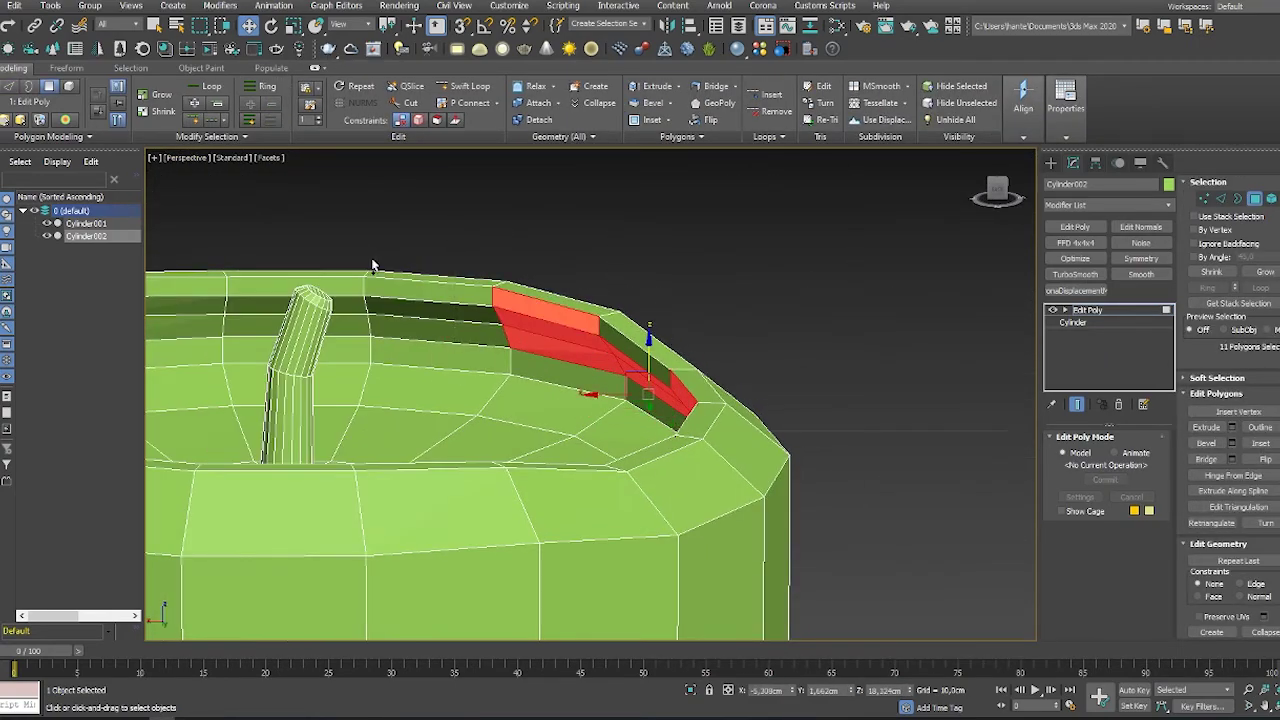
pyautogui.keyDown('ctrl'); pyautogui.click(620, 372); pyautogui.keyUp('ctrl')
# Step: Select the loop of edges along Cylinder002's rim
pyautogui.scroll(-5, 617, 365)
pyautogui.scroll(5, 533, 388)
pyautogui.moveTo(533, 388)
pyautogui.keyDown('alt'); pyautogui.mouseDown(button='middle')
pyautogui.moveTo(600, 340)
pyautogui.moveTo(691, 406)
pyautogui.moveTo(680, 360)
pyautogui.mouseUp(button='middle'); pyautogui.keyUp('alt')
pyautogui.press('2')
pyautogui.scroll(3, 657, 316)
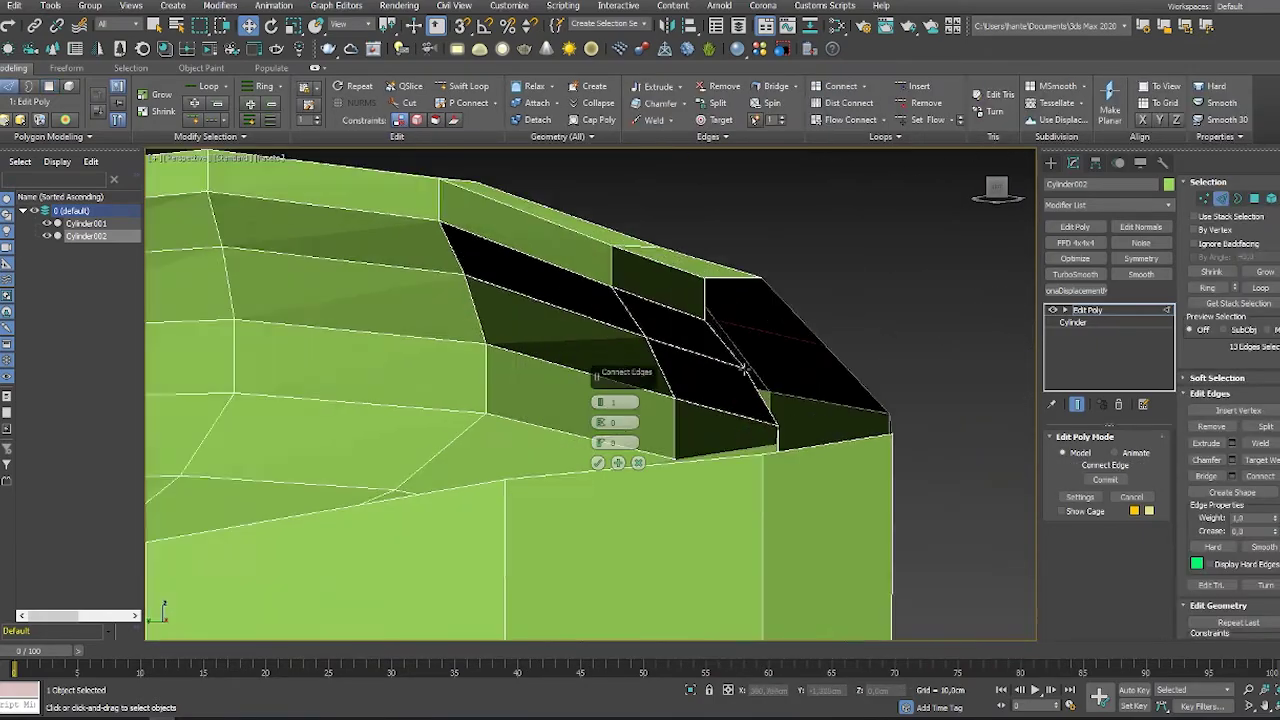
pyautogui.doubleClick(698, 352)
pyautogui.scroll(-4, 600, 350)
pyautogui.moveTo(600, 350)
pyautogui.keyDown('alt'); pyautogui.mouseDown(button='middle')
pyautogui.moveTo(560, 380)
pyautogui.moveTo(540, 372)
pyautogui.mouseUp(button='middle'); pyautogui.keyUp('alt')
# Step: Pick a rim vertex and enable Soft Selection to shape an uneven, melted rim
pyautogui.press('1')
pyautogui.scroll(4, 540, 372)
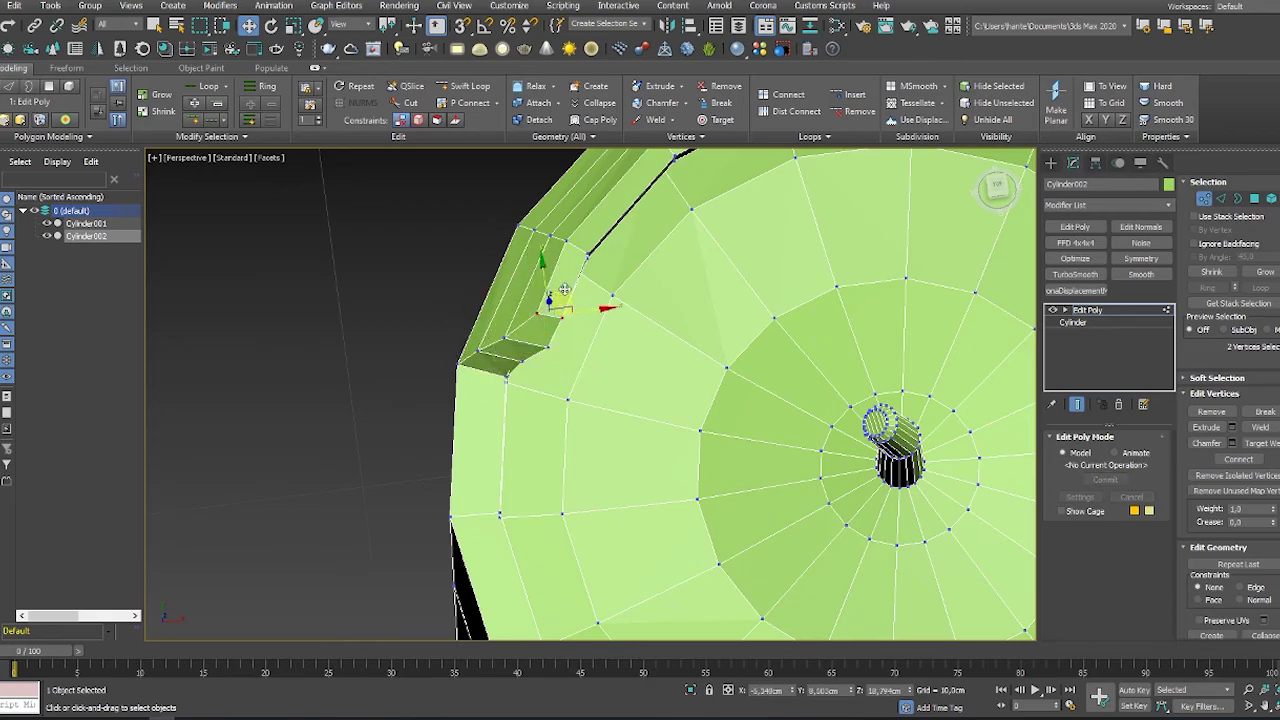
pyautogui.scroll(-3, 565, 289)
pyautogui.moveTo(565, 289)
pyautogui.keyDown('alt'); pyautogui.mouseDown(button='middle')
pyautogui.moveTo(640, 330)
pyautogui.moveTo(763, 360)
pyautogui.mouseUp(button='middle'); pyautogui.keyUp('alt')
pyautogui.scroll(4, 763, 360)
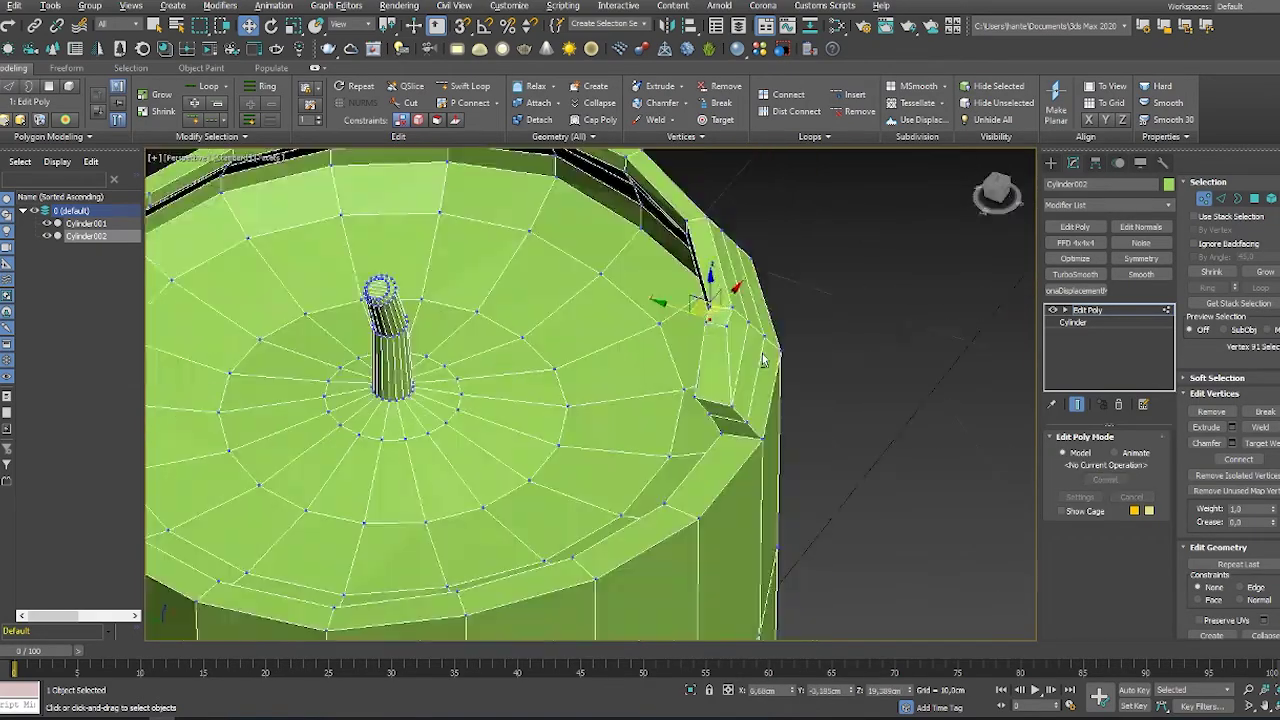
pyautogui.scroll(4, 763, 360)
pyautogui.scroll(-4, 817, 502)
pyautogui.keyDown('alt'); pyautogui.moveTo(817, 502); pyautogui.dragTo(576, 411, button='middle'); pyautogui.keyUp('alt')
pyautogui.scroll(-3, 576, 411)
pyautogui.scroll(4, 576, 411)
pyautogui.scroll(-4, 576, 411)
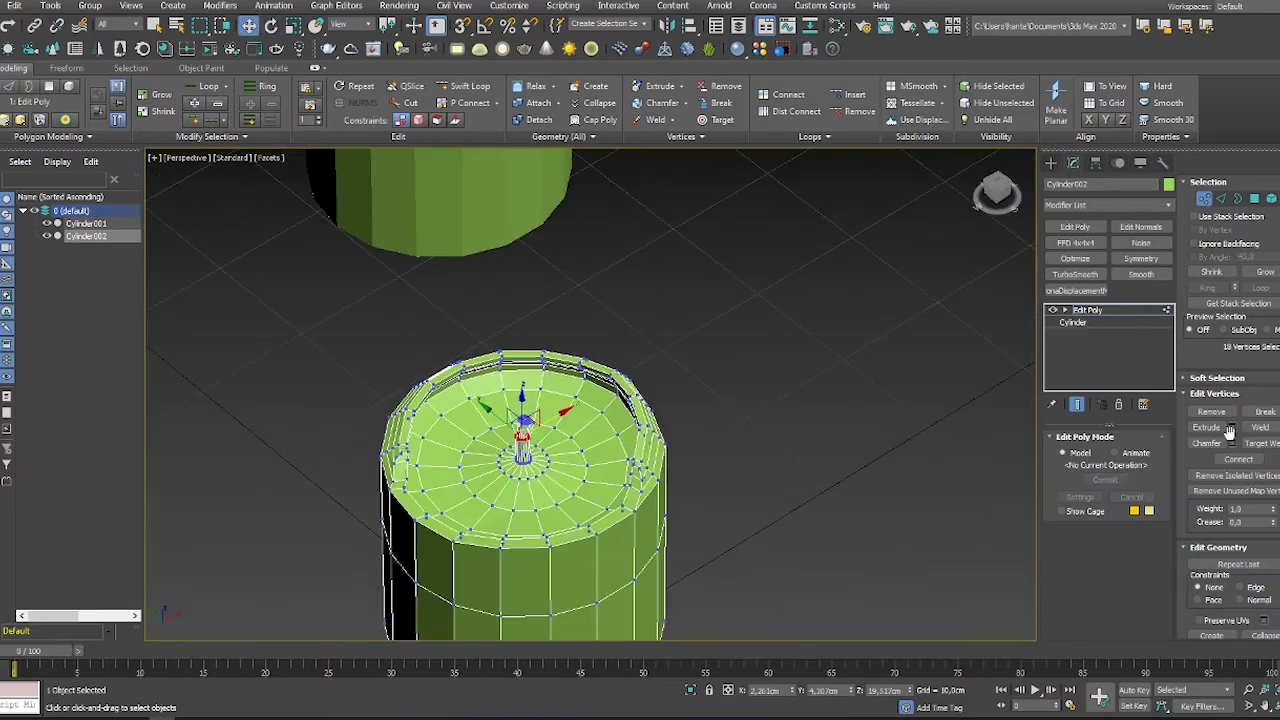
pyautogui.hotkey('shift', 'ctrl', 'b')
pyautogui.keyDown('alt'); pyautogui.moveTo(596, 408); pyautogui.dragTo(708, 392, button='middle'); pyautogui.keyUp('alt')
pyautogui.scroll(-5, 708, 392)
pyautogui.scroll(4, 708, 392)
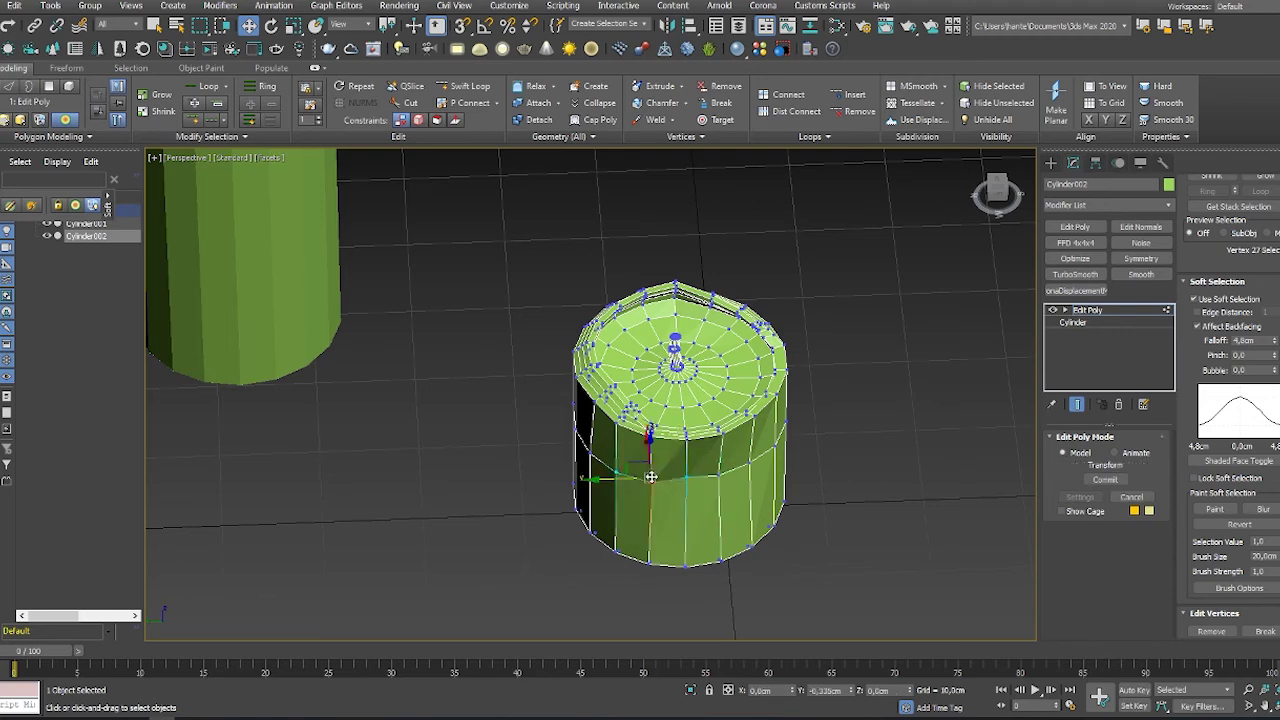
# Step: View the three candles from the front and orbit onto the third candle's top
pyautogui.click(993, 197)
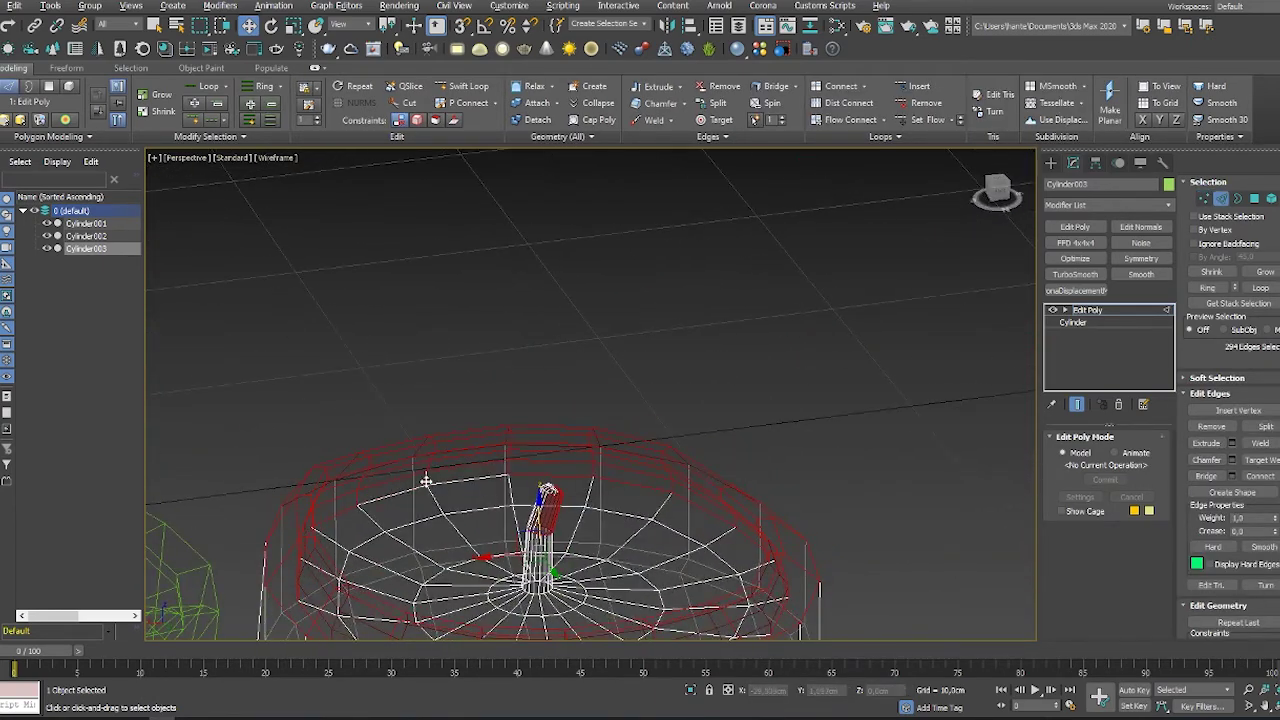
pyautogui.keyDown('alt'); pyautogui.moveTo(498, 483); pyautogui.dragTo(392, 507, button='middle'); pyautogui.keyUp('alt')
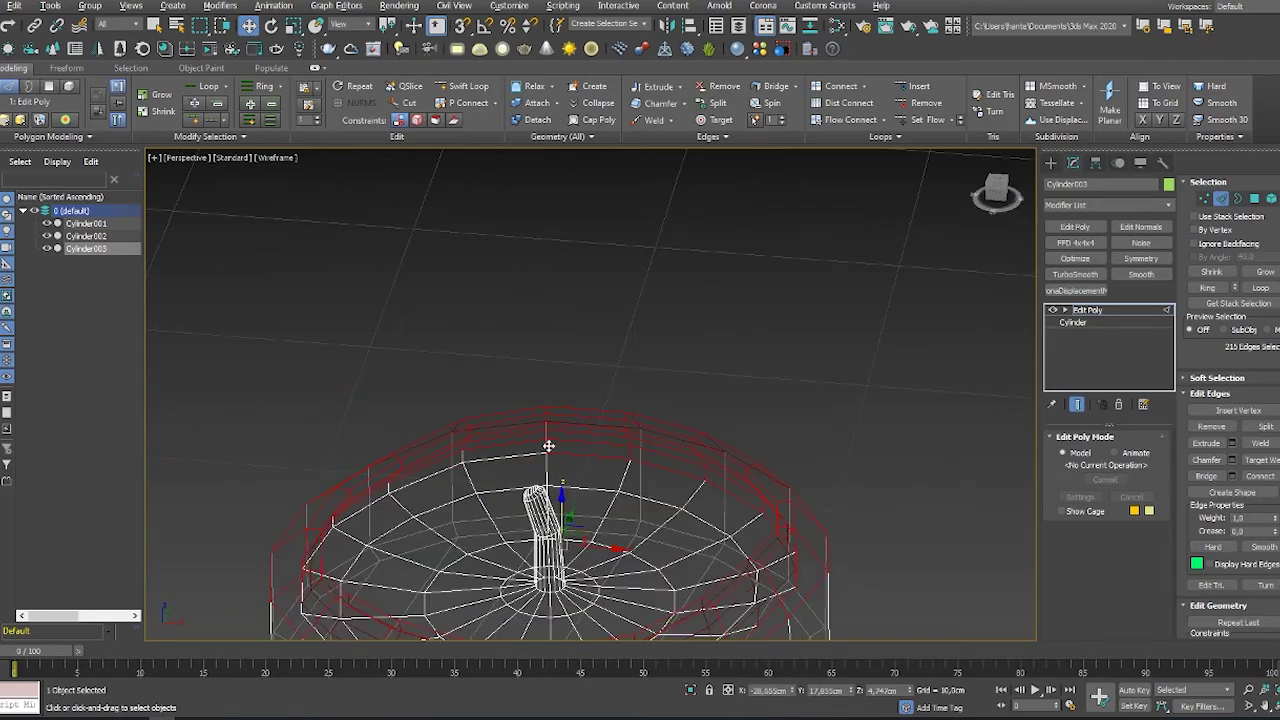
pyautogui.scroll(-2, 548, 445)
pyautogui.scroll(-2, 560, 430)
pyautogui.scroll(-4, 555, 440)
pyautogui.scroll(-1, 541, 452)
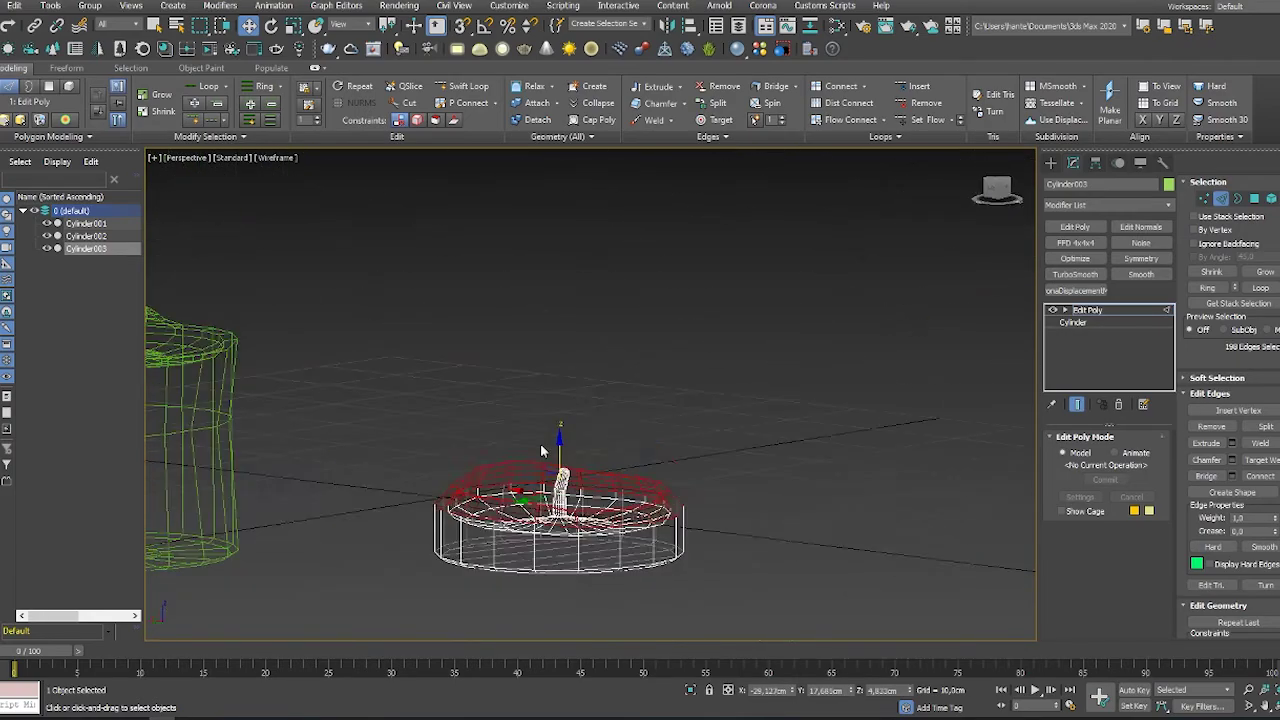
pyautogui.moveTo(541, 452)
pyautogui.keyDown('alt'); pyautogui.mouseDown(button='middle')
pyautogui.moveTo(440, 470)
pyautogui.moveTo(520, 400)
pyautogui.mouseUp(button='middle'); pyautogui.keyUp('alt')
# Step: Select a group of vertices on Cylinder003's right rim to reshape it
pyautogui.press('1')
pyautogui.scroll(4, 437, 480)
pyautogui.click(651, 366)
pyautogui.moveTo(651, 366)
pyautogui.keyDown('alt'); pyautogui.mouseDown(button='middle')
pyautogui.moveTo(672, 352)
pyautogui.moveTo(577, 397)
pyautogui.moveTo(640, 373)
pyautogui.moveTo(600, 420)
pyautogui.moveTo(343, 500)
pyautogui.moveTo(670, 398)
pyautogui.moveTo(420, 423)
pyautogui.moveTo(727, 488)
pyautogui.moveTo(760, 430)
pyautogui.moveTo(757, 477)
pyautogui.moveTo(770, 486)
pyautogui.moveTo(686, 397)
pyautogui.moveTo(531, 560)
pyautogui.moveTo(586, 537)
pyautogui.moveTo(603, 515)
pyautogui.moveTo(432, 515)
pyautogui.mouseUp(button='middle'); pyautogui.keyUp('alt')
# Step: Add TurboSmooth to the short candle and the tall candle
pyautogui.scroll(-5, 570, 510)
pyautogui.click(1075, 274)
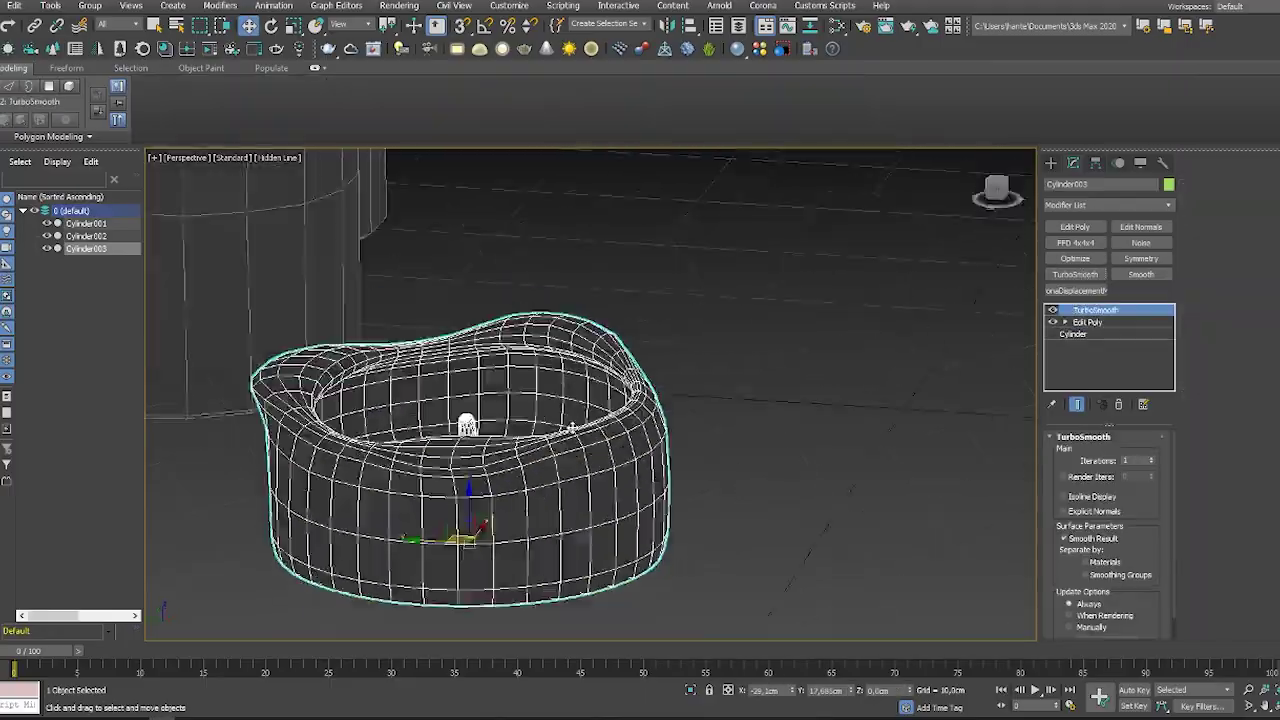
pyautogui.moveTo(600, 420)
pyautogui.keyDown('alt'); pyautogui.mouseDown(button='middle')
pyautogui.moveTo(560, 460)
pyautogui.moveTo(600, 380)
pyautogui.moveTo(620, 420)
pyautogui.mouseUp(button='middle'); pyautogui.keyUp('alt')
pyautogui.scroll(-5, 640, 400)
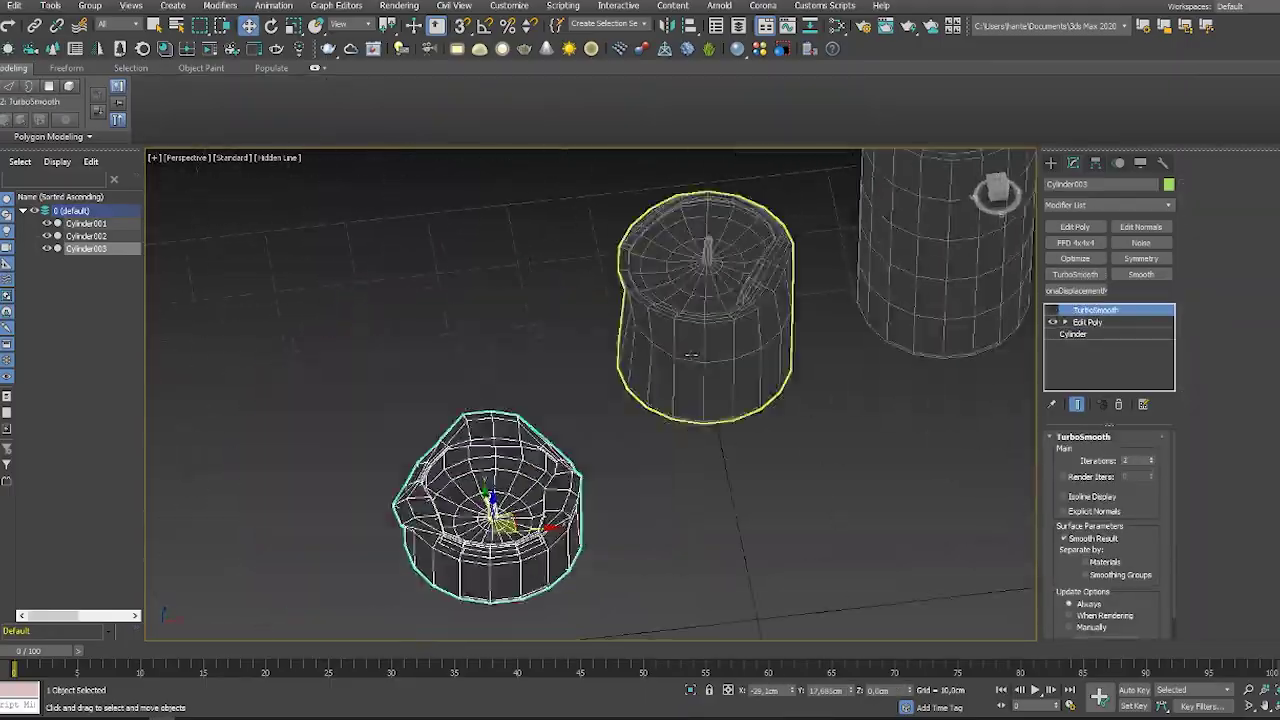
pyautogui.click(740, 310)
pyautogui.scroll(3, 789, 303)
pyautogui.moveTo(789, 303)
pyautogui.keyDown('alt'); pyautogui.mouseDown(button='middle')
pyautogui.moveTo(757, 300)
pyautogui.moveTo(775, 420)
pyautogui.mouseUp(button='middle'); pyautogui.keyUp('alt')
pyautogui.click(1075, 274)
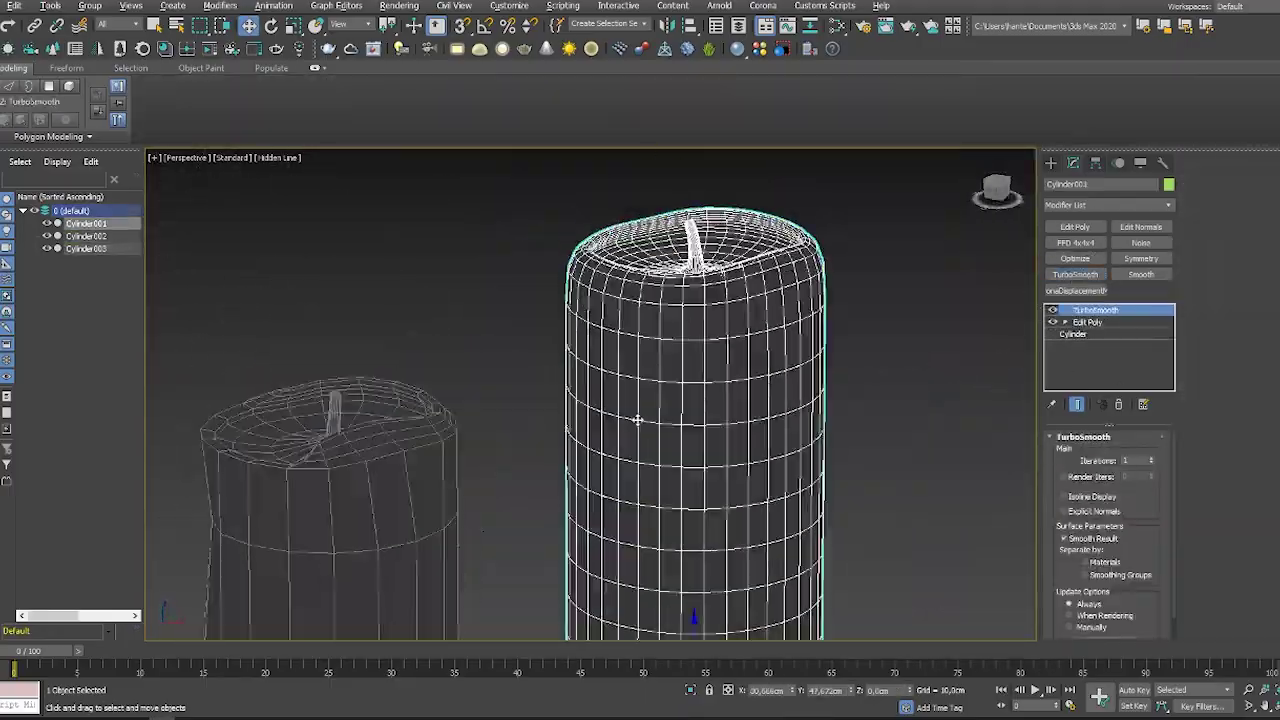
# Step: Add TurboSmooth to the middle candle and create the flat plate cylinder
pyautogui.scroll(-4, 731, 358)
pyautogui.moveTo(490, 425)
pyautogui.mouseDown(button='middle')
pyautogui.moveTo(570, 497)
pyautogui.moveTo(568, 452)
pyautogui.mouseUp(button='middle')
pyautogui.click(560, 495)
pyautogui.scroll(-3, 568, 452)
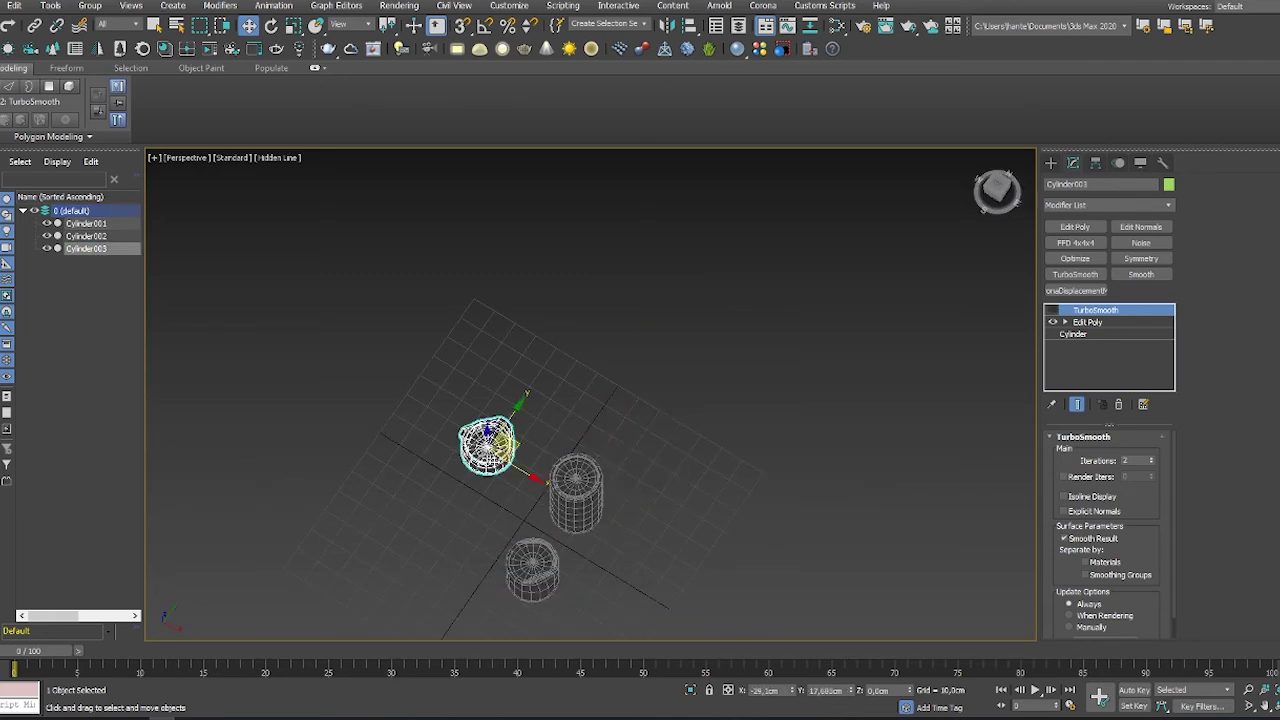
pyautogui.click(1051, 162)
# Step: Frame the plate and snap its pivot onto a candle vertex
pyautogui.press('z')
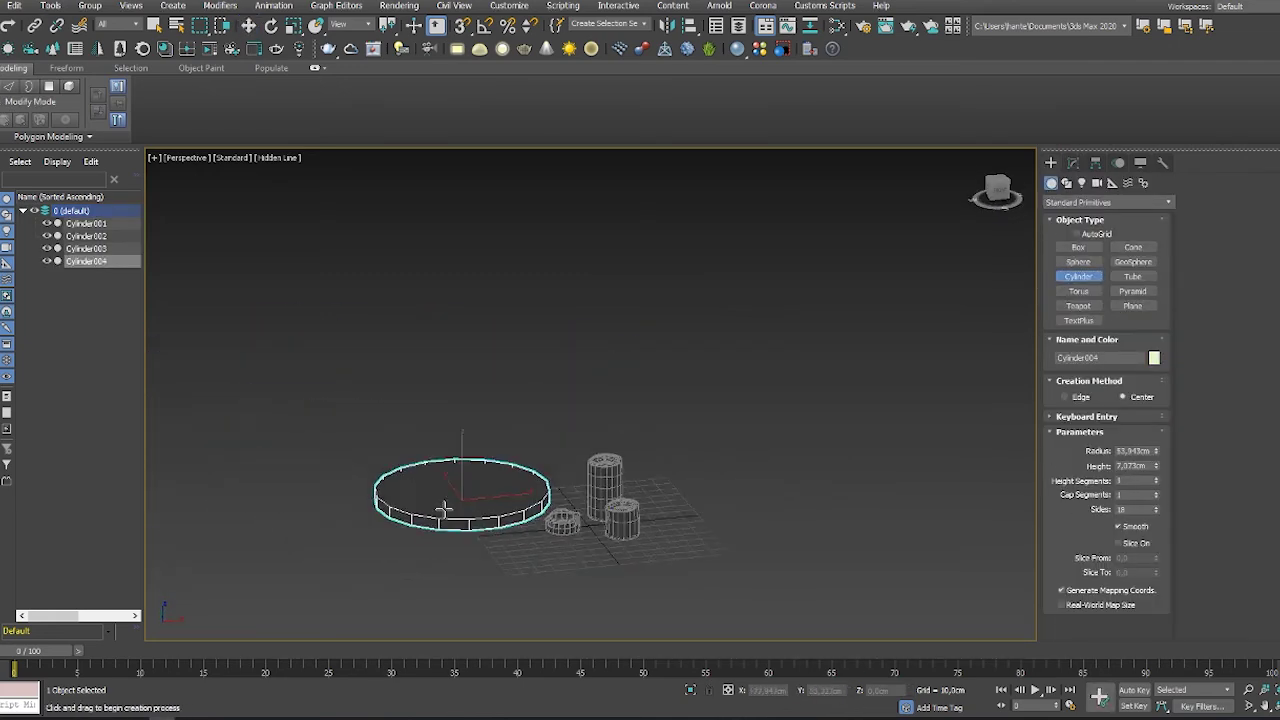
pyautogui.press('w')
pyautogui.press('Insert')
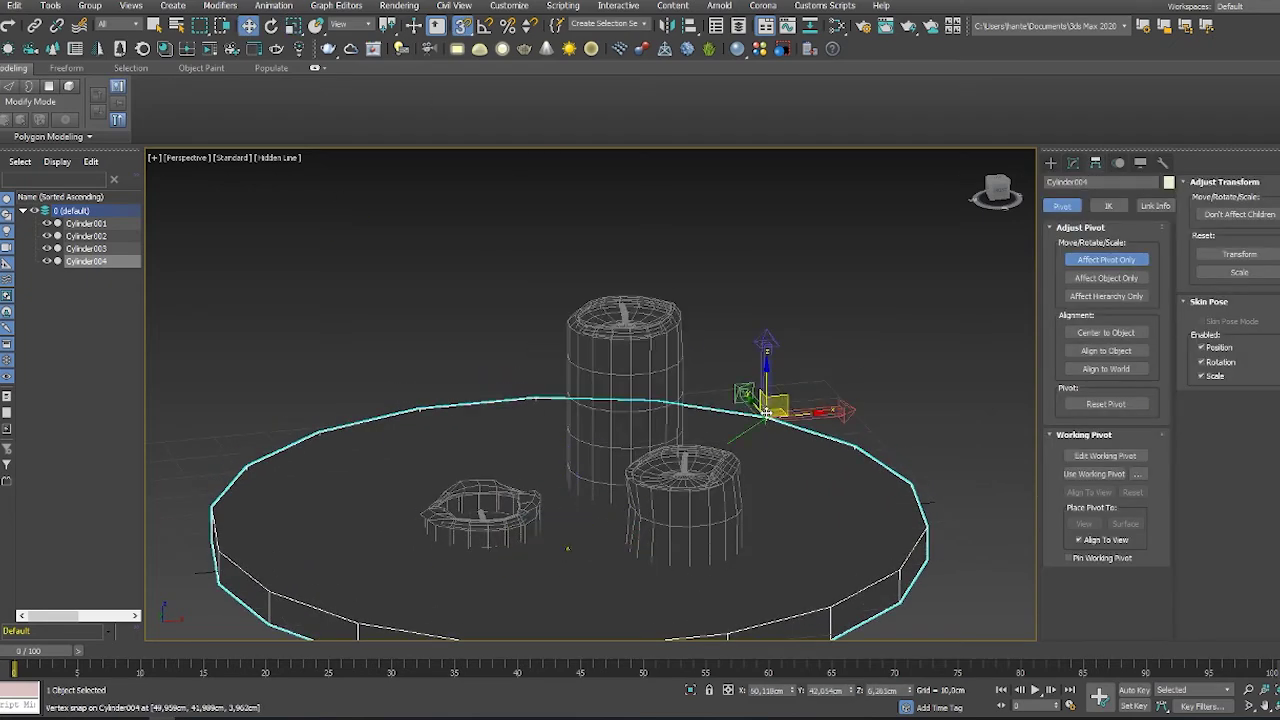
pyautogui.moveTo(568, 530); pyautogui.dragTo(557, 529)
pyautogui.scroll(-2, 581, 469)
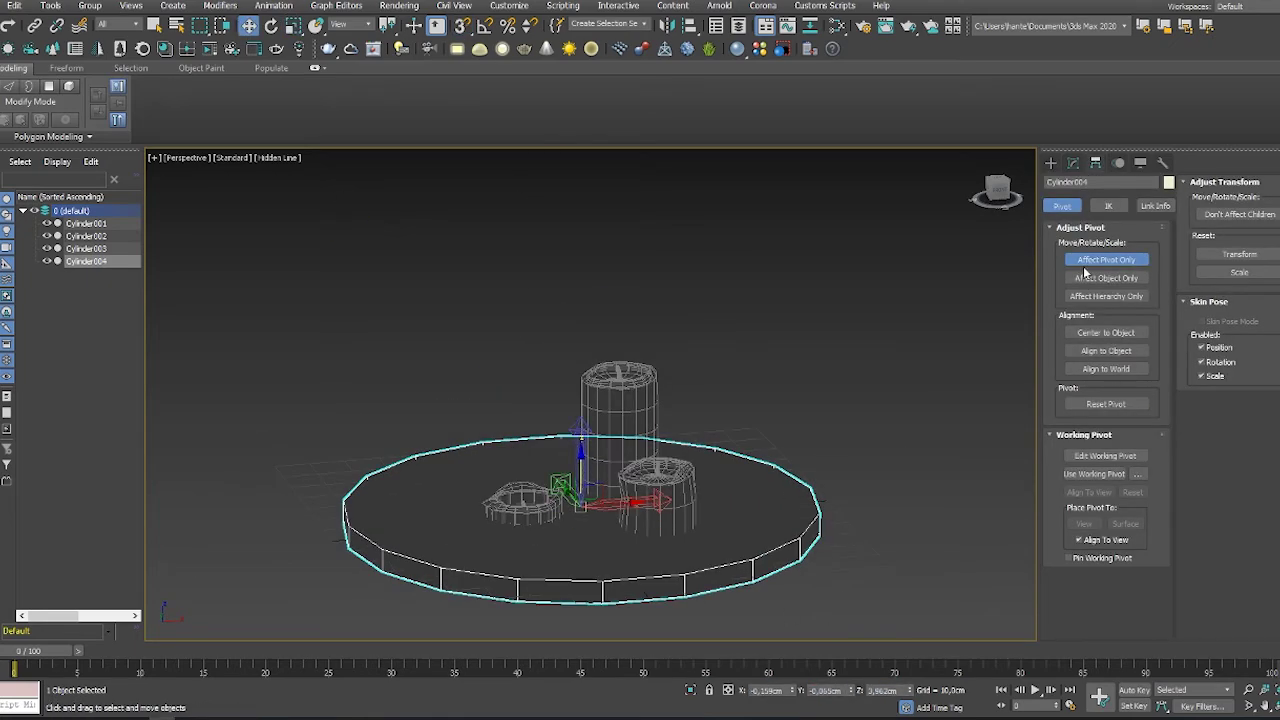
pyautogui.scroll(2, 580, 505)
# Step: Scale the plate's inner edge loop to form its rim, viewed from above
pyautogui.press('2')
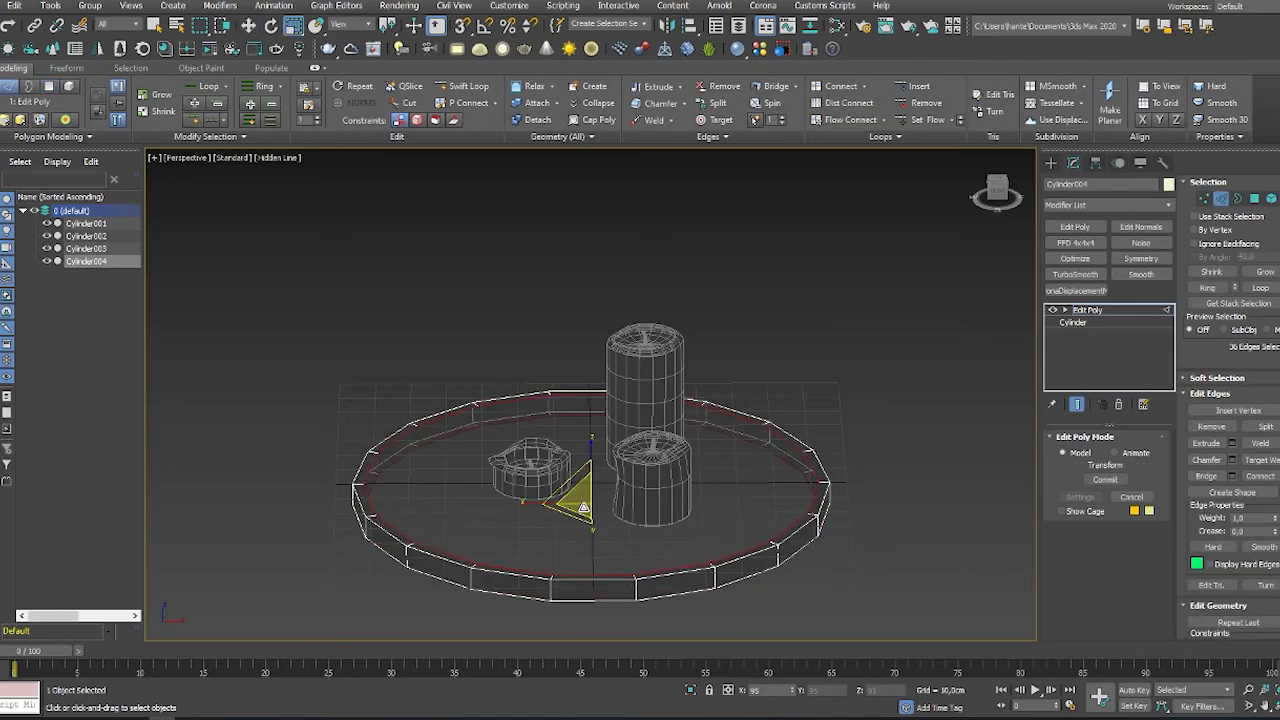
pyautogui.keyDown('alt'); pyautogui.moveTo(631, 582); pyautogui.dragTo(610, 584, button='middle'); pyautogui.keyUp('alt')
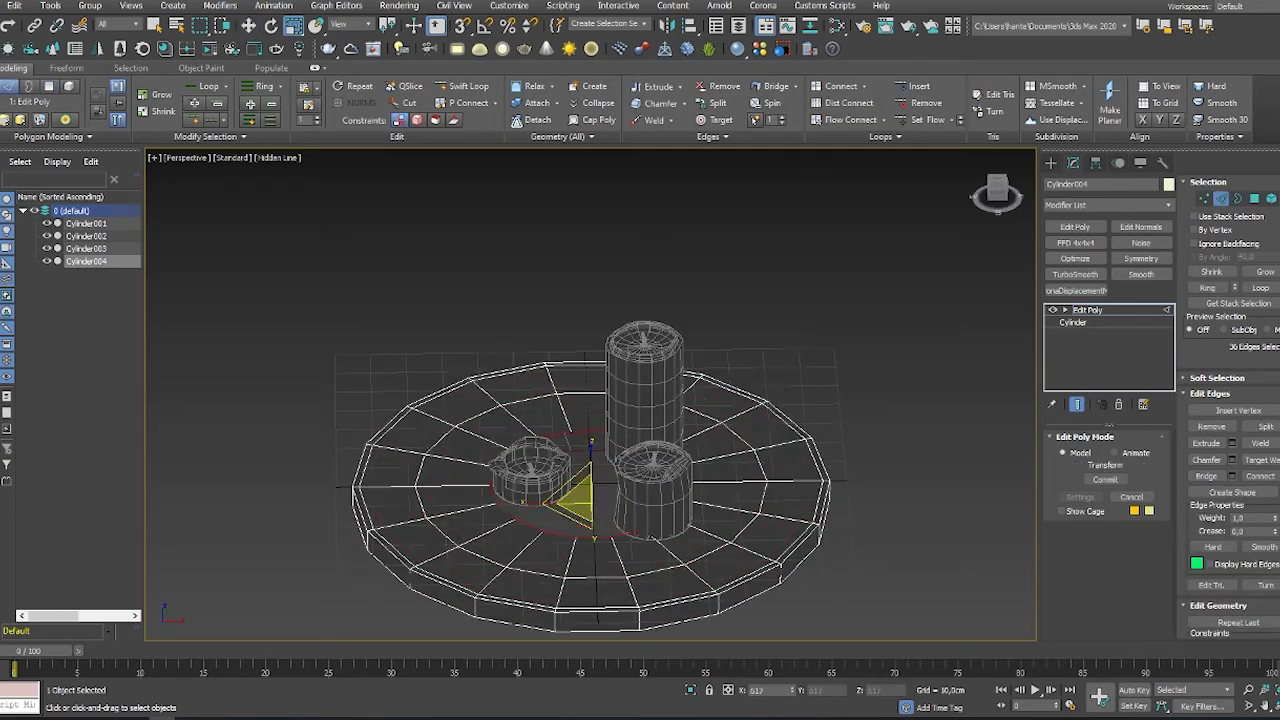
pyautogui.press('z')
pyautogui.scroll(-5, 517, 460)
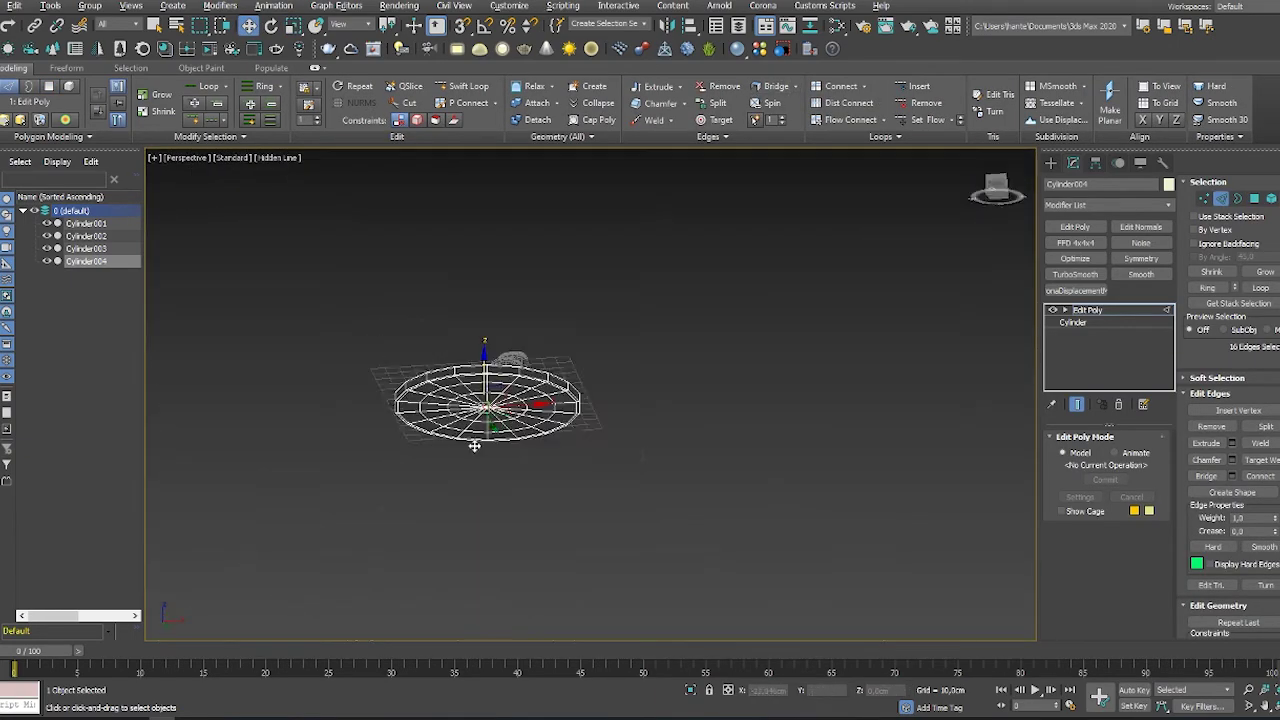
pyautogui.press('2')
pyautogui.press('r')
pyautogui.press('2')
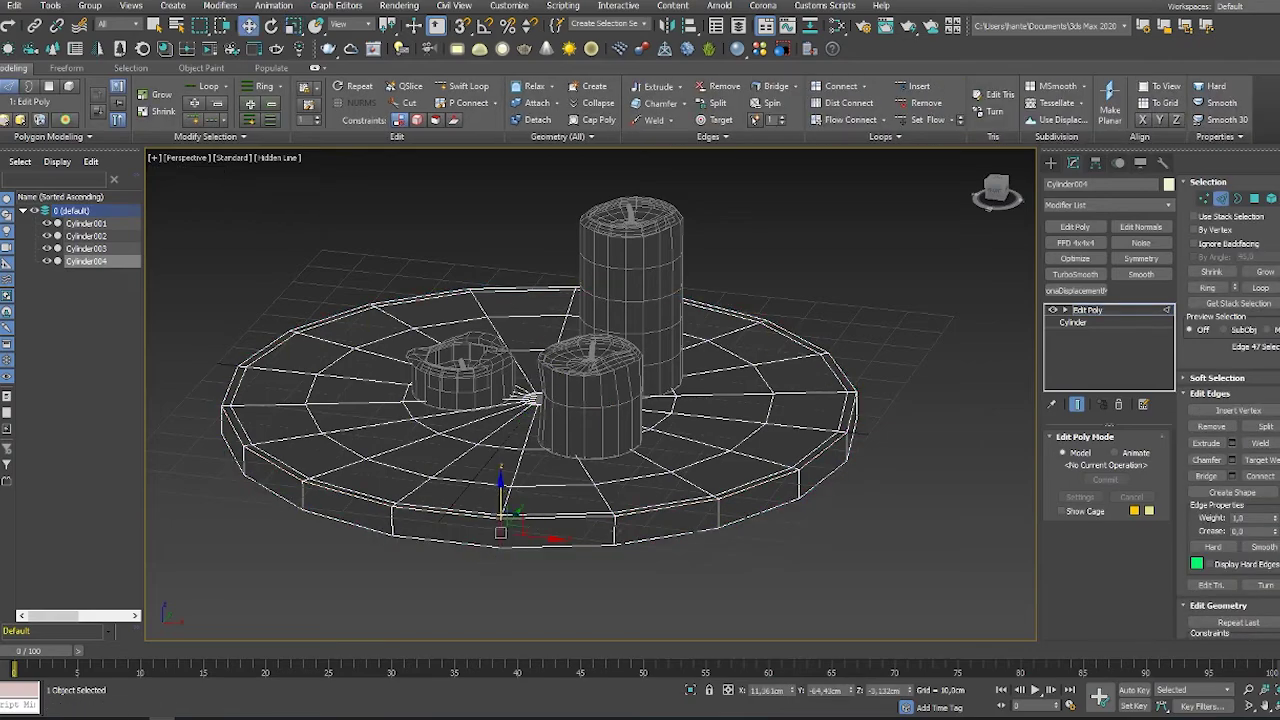
pyautogui.press('w')
pyautogui.scroll(-3, 616, 472)
pyautogui.keyDown('alt'); pyautogui.moveTo(616, 472); pyautogui.dragTo(463, 370, button='middle'); pyautogui.keyUp('alt')
pyautogui.click(455, 375)
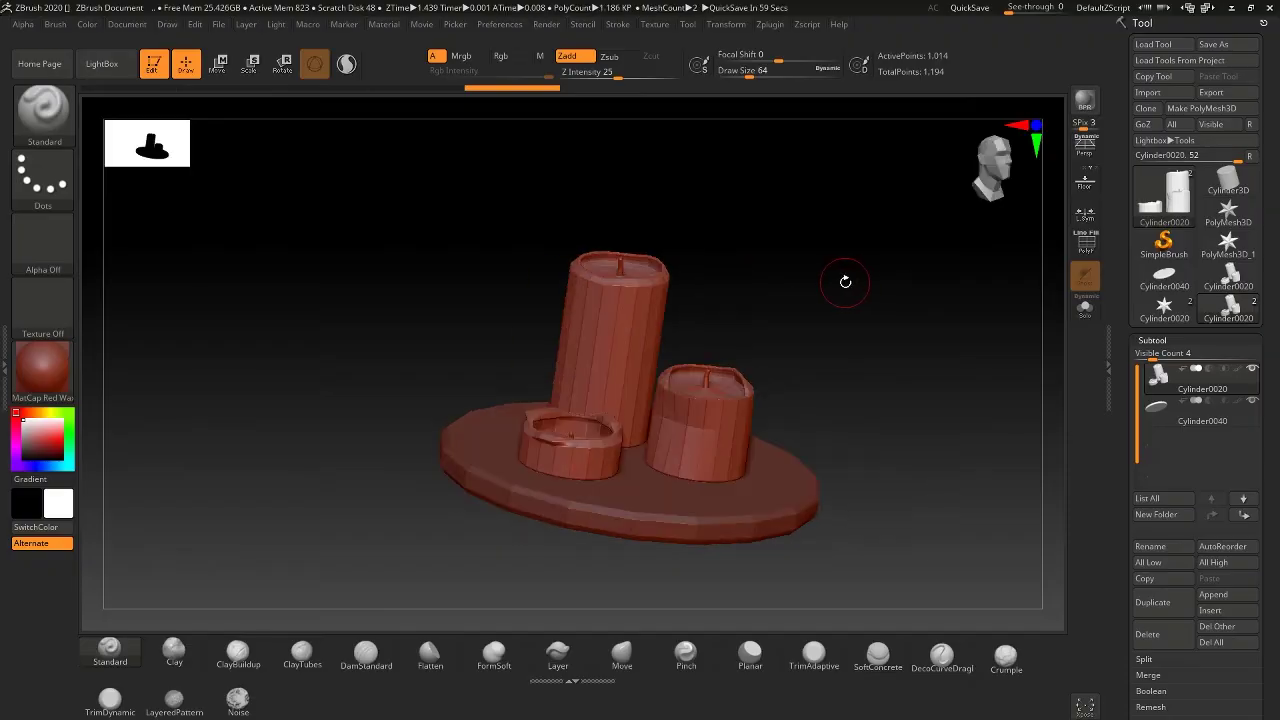
# Step: Convert the imported candles to a DynaMesh from the Geometry settings
pyautogui.click(1157, 356)
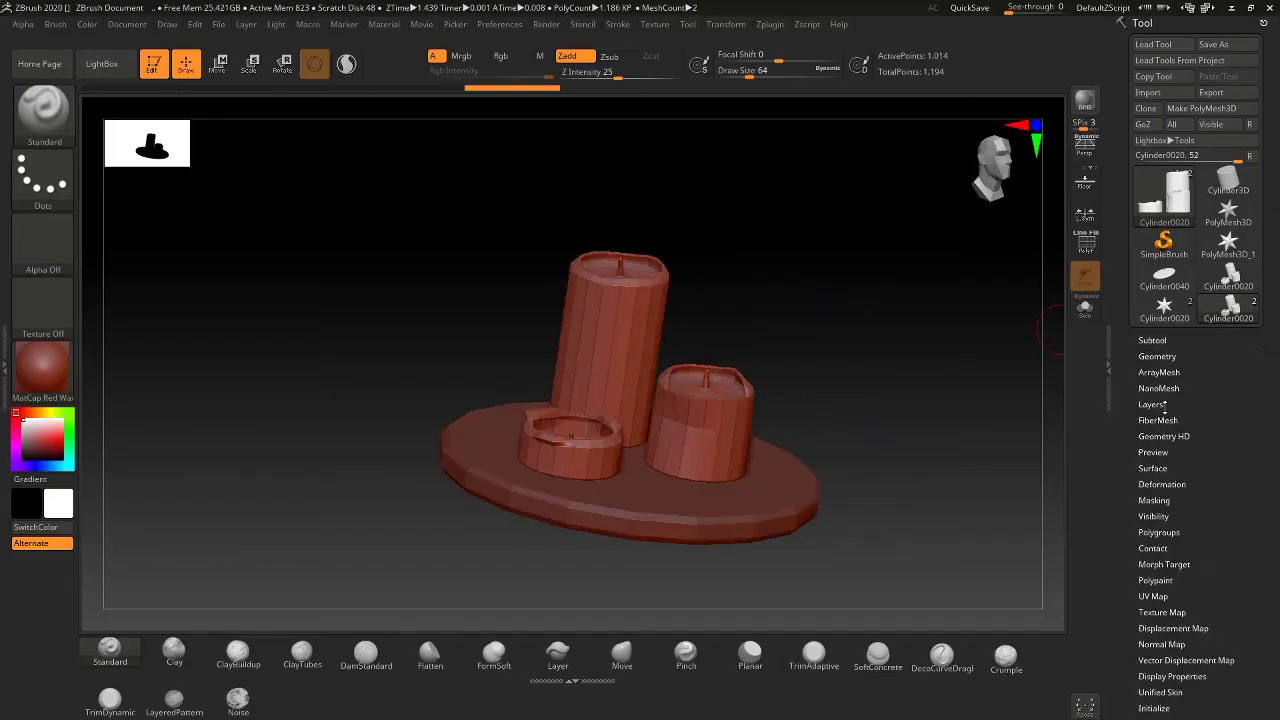
pyautogui.click(1155, 602)
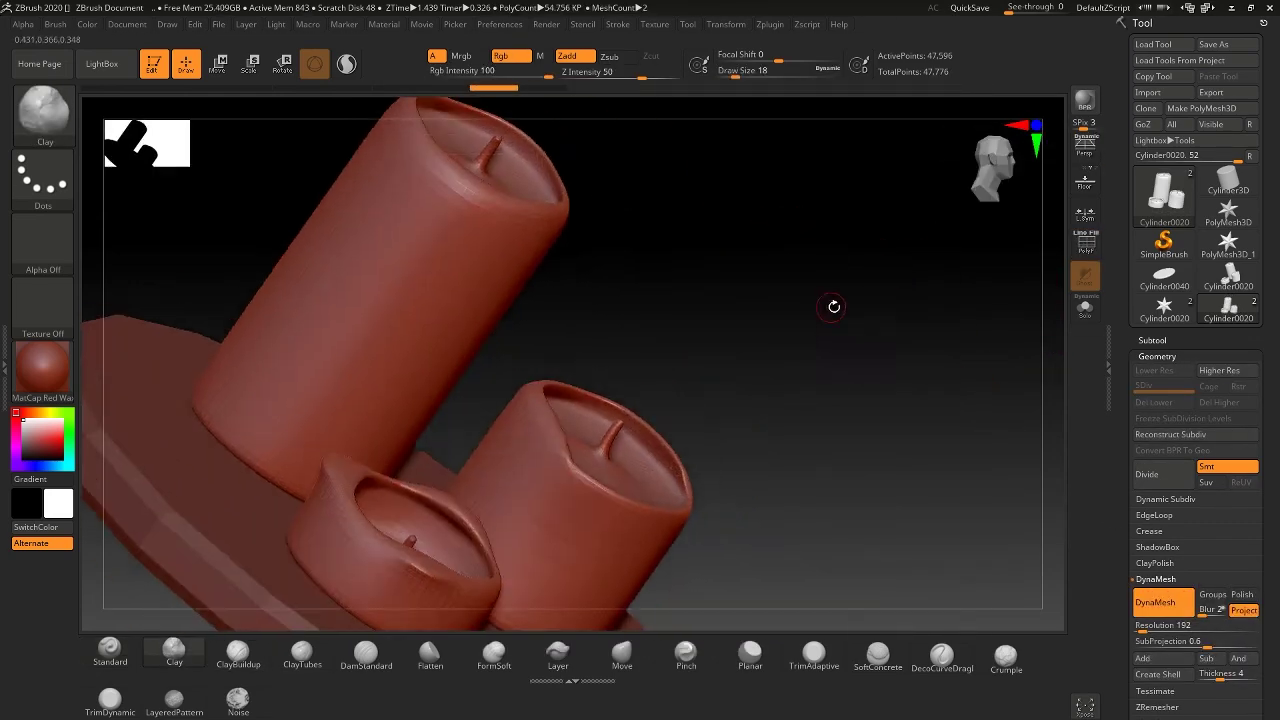
pyautogui.moveTo(831, 303); pyautogui.dragTo(183, 531)
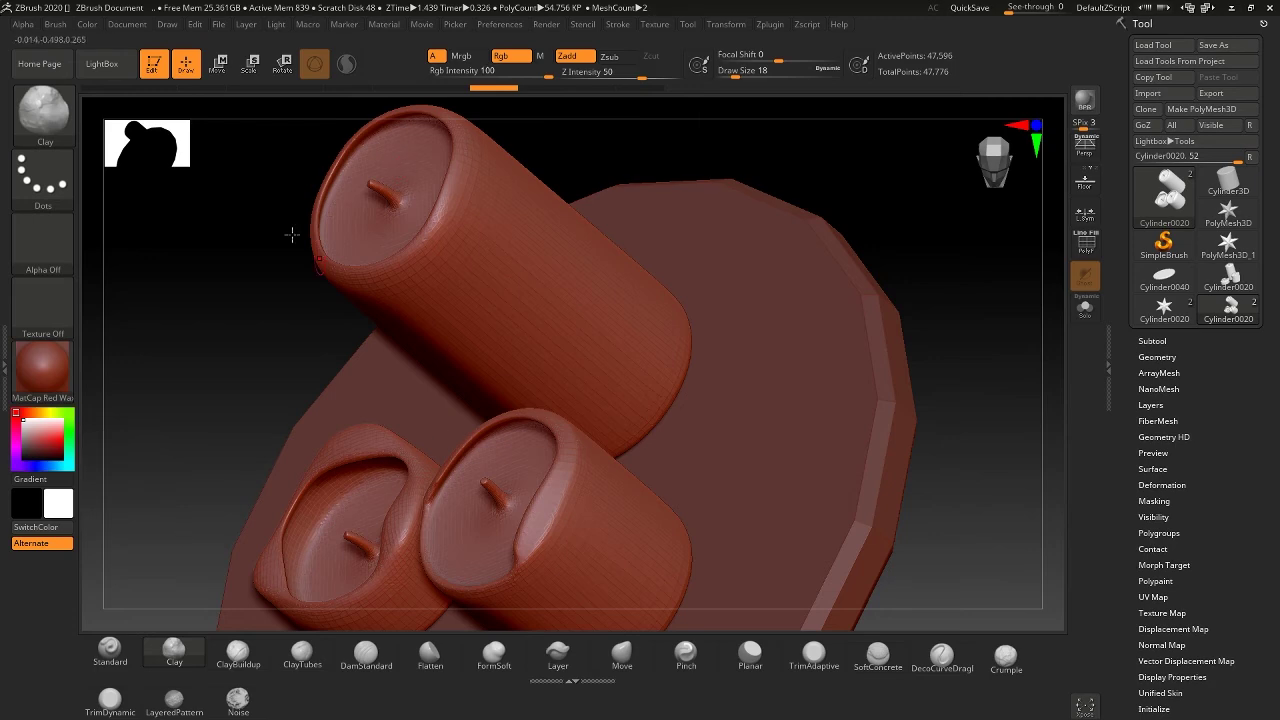
pyautogui.moveTo(572, 456)
pyautogui.mouseDown(button='right')
pyautogui.moveTo(557, 404)
pyautogui.moveTo(415, 376)
pyautogui.moveTo(309, 606)
pyautogui.moveTo(819, 340)
pyautogui.moveTo(568, 326)
pyautogui.mouseUp(button='right')
# Step: Switch brushes and pull a wax drip down the middle candle's side
pyautogui.press('b')
pyautogui.press('t')
pyautogui.press('d')
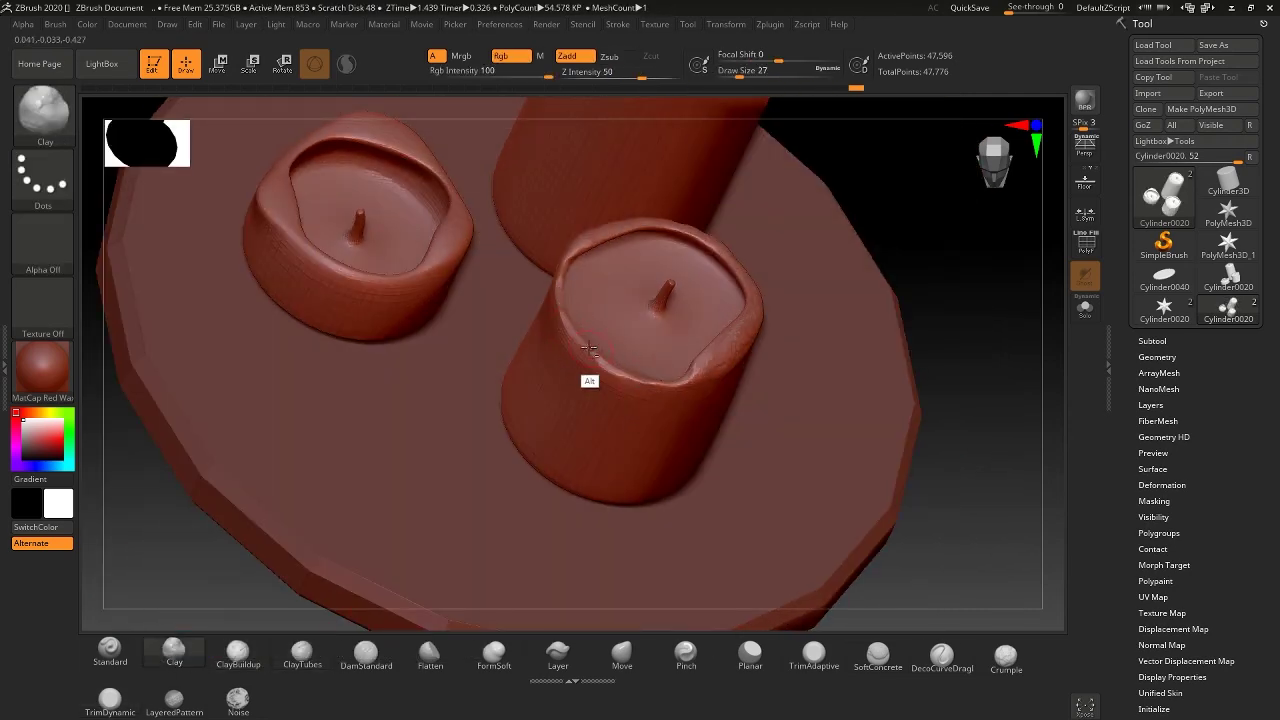
pyautogui.moveTo(445, 275); pyautogui.dragTo(542, 436, button='right')
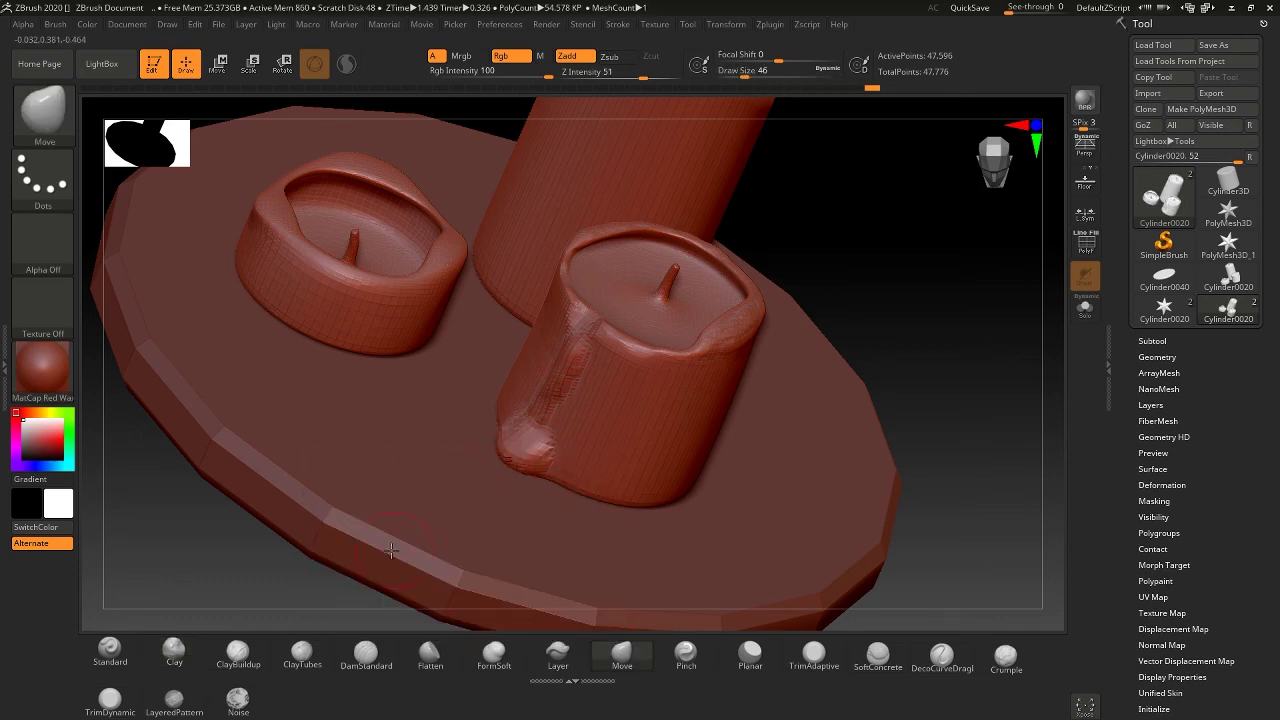
pyautogui.moveTo(391, 549); pyautogui.dragTo(561, 481, button='right')
# Step: Build up the drip with a smaller ClayBuildup brush and smooth it
pyautogui.click(237, 655)
pyautogui.moveTo(300, 600); pyautogui.dragTo(470, 460, button='right')
pyautogui.press('space')
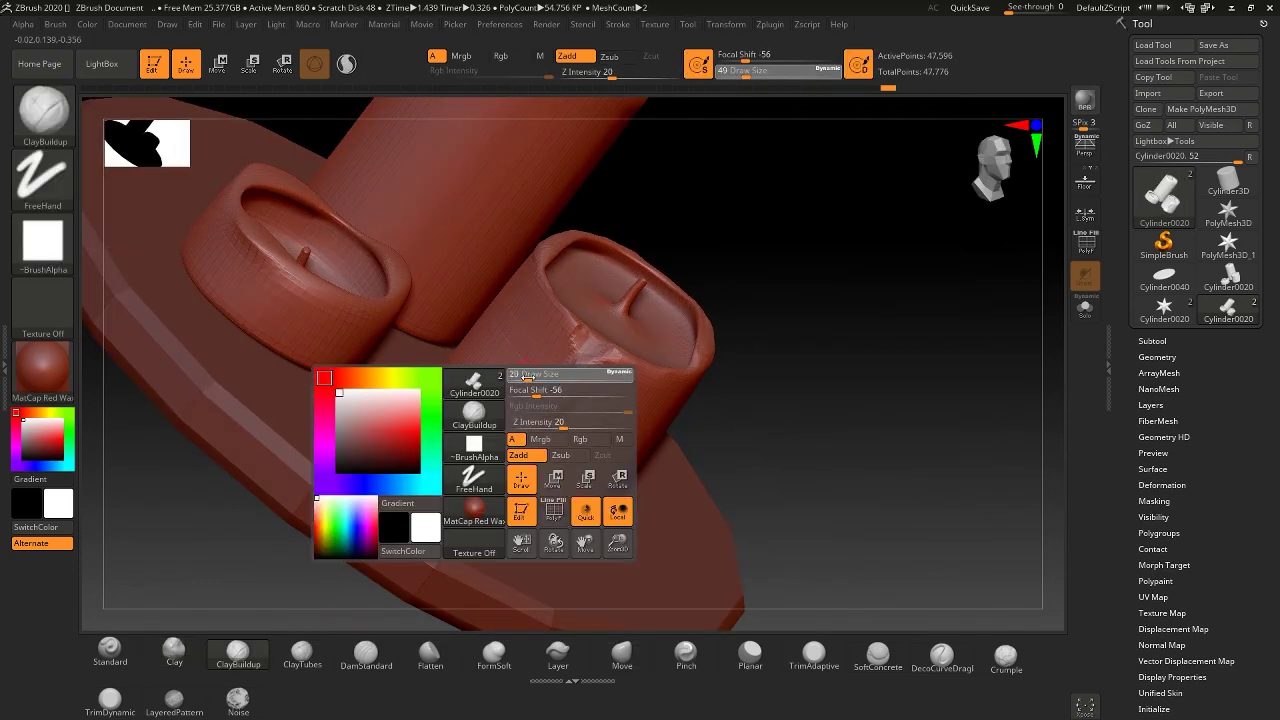
pyautogui.moveTo(757, 336); pyautogui.dragTo(598, 344, button='right')
pyautogui.press('shift')
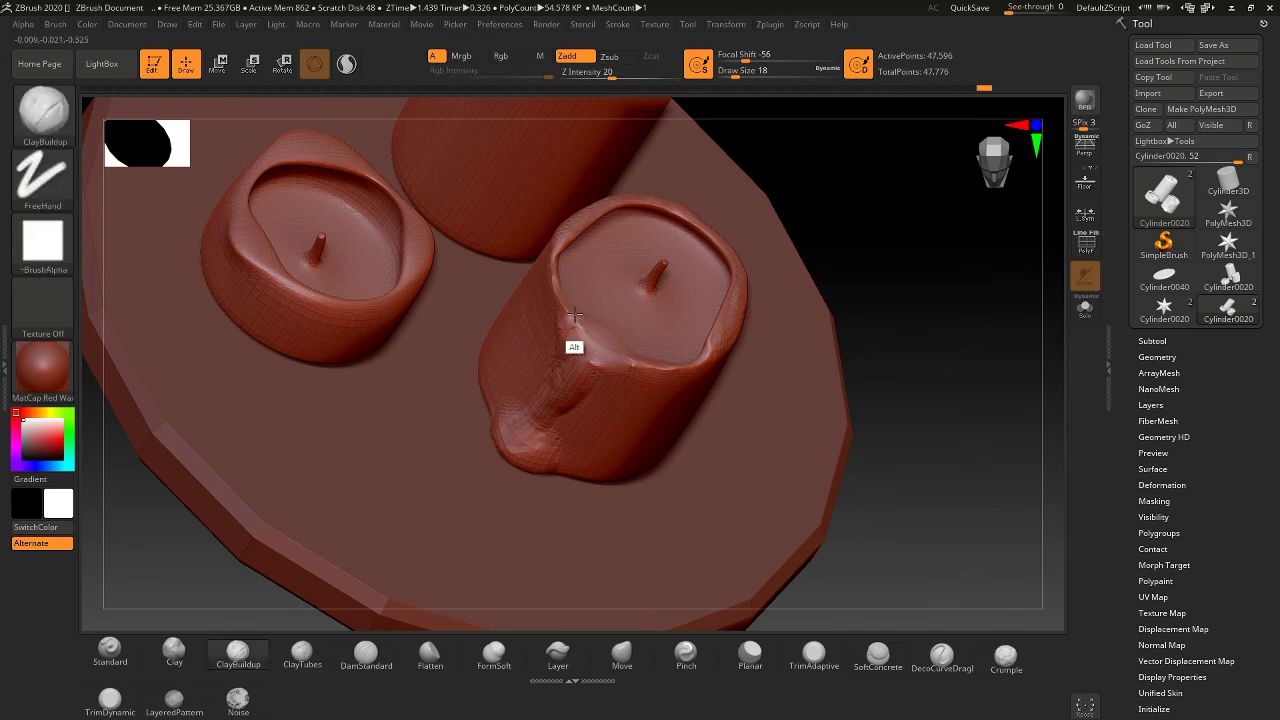
pyautogui.moveTo(530, 470); pyautogui.dragTo(510, 380, button='right')
# Step: Re-DynaMesh the candles and smooth the middle candle's drip
pyautogui.click(1157, 357)
pyautogui.click(1153, 603)
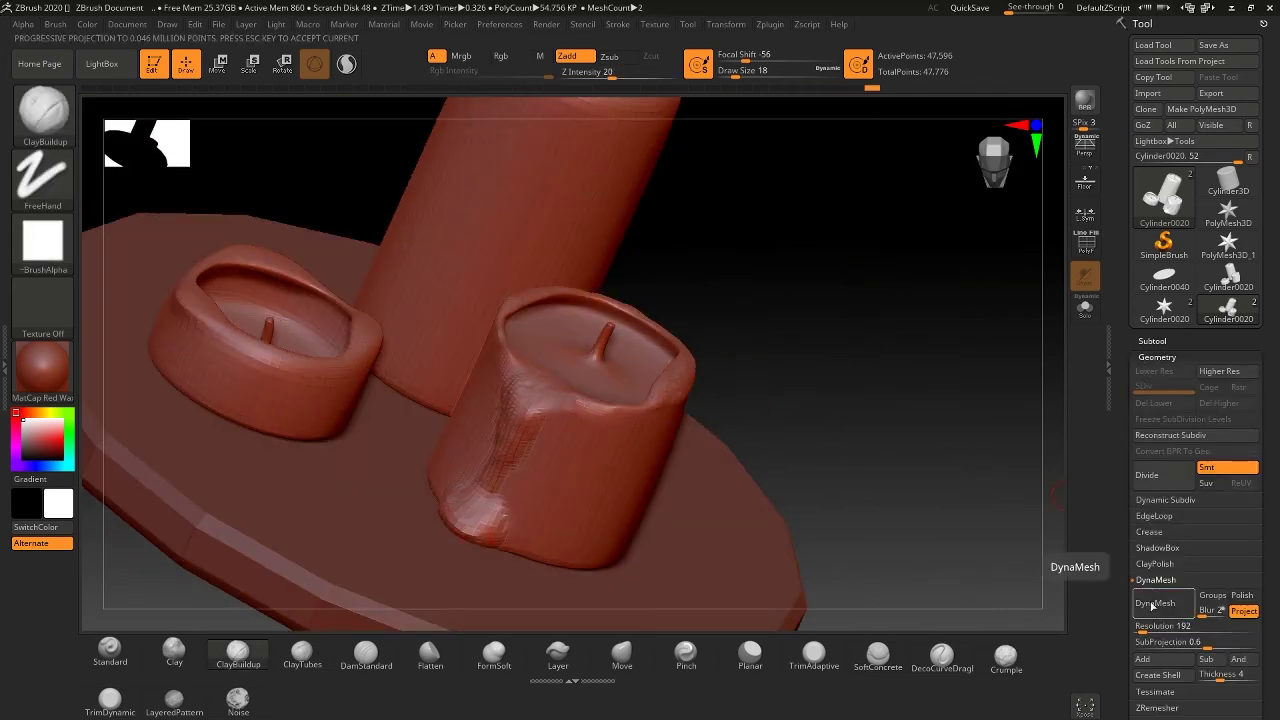
pyautogui.moveTo(497, 556); pyautogui.dragTo(600, 500, button='right')
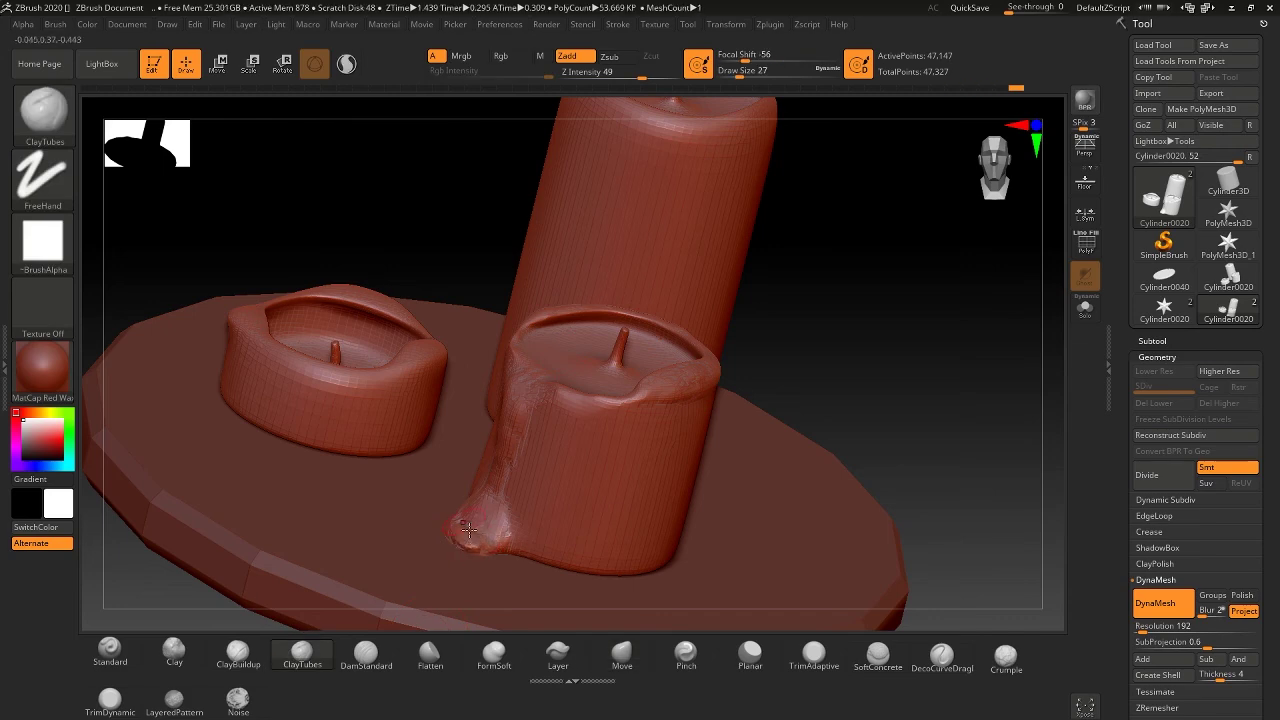
pyautogui.moveTo(468, 529); pyautogui.dragTo(459, 532, button='right')
pyautogui.moveTo(541, 398)
pyautogui.mouseDown(button='right')
pyautogui.moveTo(849, 326)
pyautogui.moveTo(357, 423)
pyautogui.moveTo(392, 312)
pyautogui.moveTo(399, 331)
pyautogui.mouseUp(button='right')
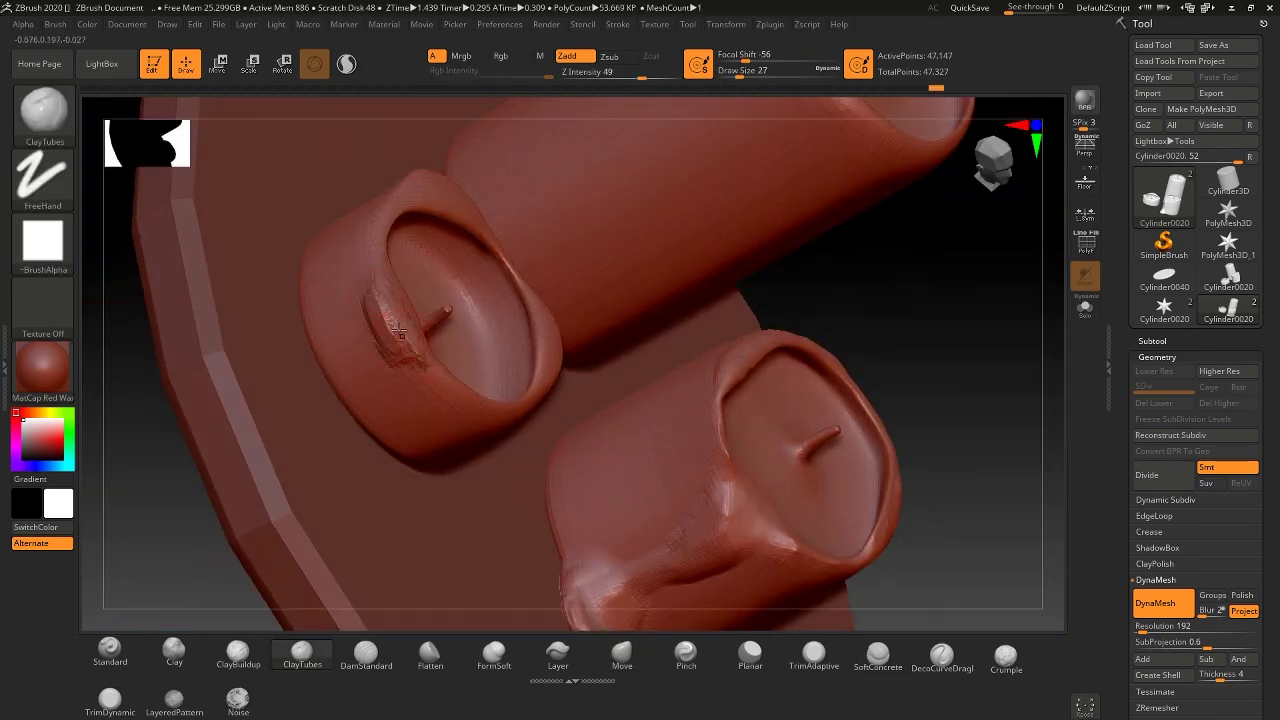
pyautogui.moveTo(275, 421)
pyautogui.mouseDown(button='right')
pyautogui.moveTo(436, 380)
pyautogui.moveTo(434, 413)
pyautogui.moveTo(435, 385)
pyautogui.mouseUp(button='right')
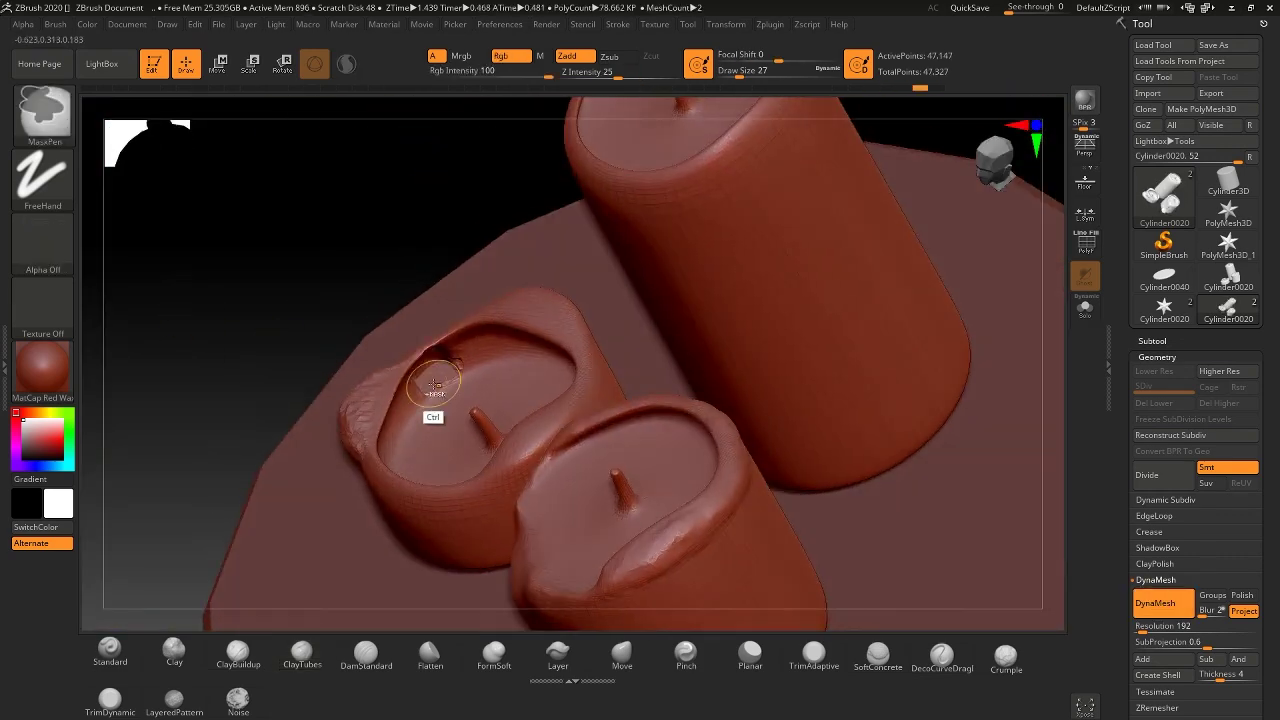
# Step: Step back through the undo history, accepting the discard of later steps
pyautogui.moveTo(803, 93); pyautogui.dragTo(243, 260, button='right')
pyautogui.keyDown('ctrl'); pyautogui.click(243, 260); pyautogui.keyUp('ctrl')
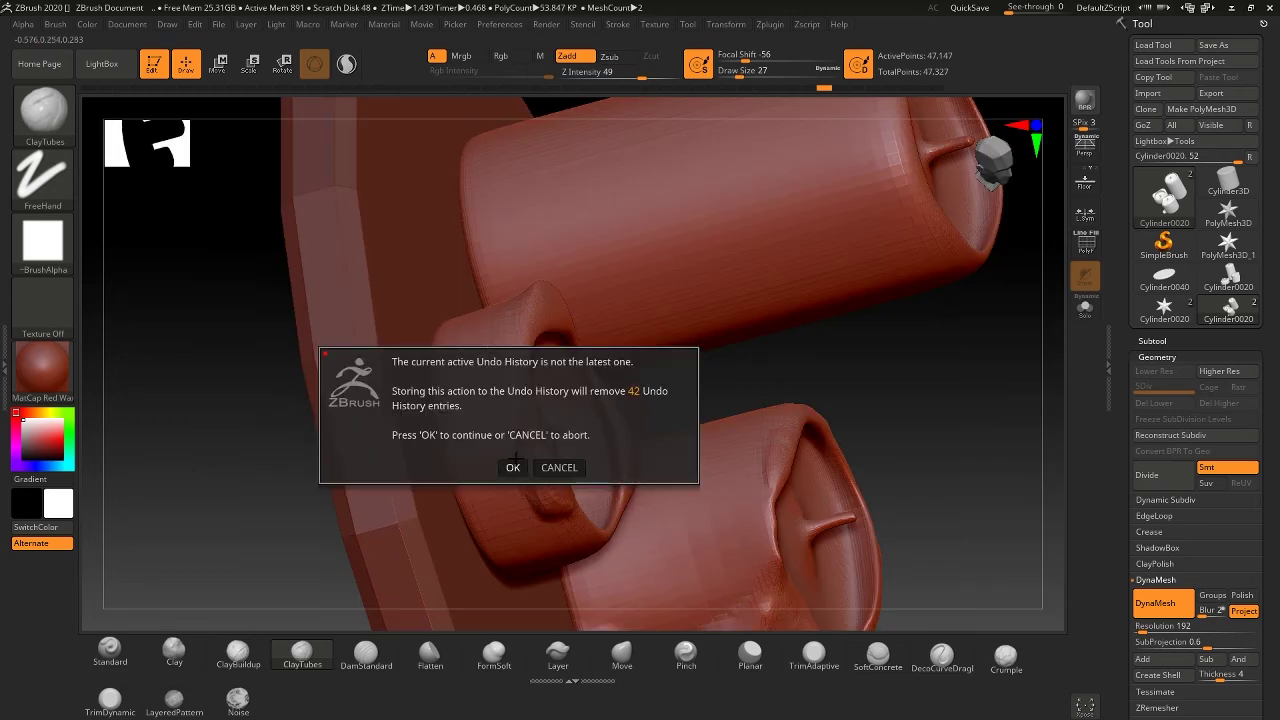
pyautogui.click(509, 466)
pyautogui.moveTo(509, 466)
pyautogui.mouseDown(button='right')
pyautogui.moveTo(537, 347)
pyautogui.moveTo(520, 397)
pyautogui.moveTo(524, 386)
pyautogui.moveTo(369, 330)
pyautogui.mouseUp(button='right')
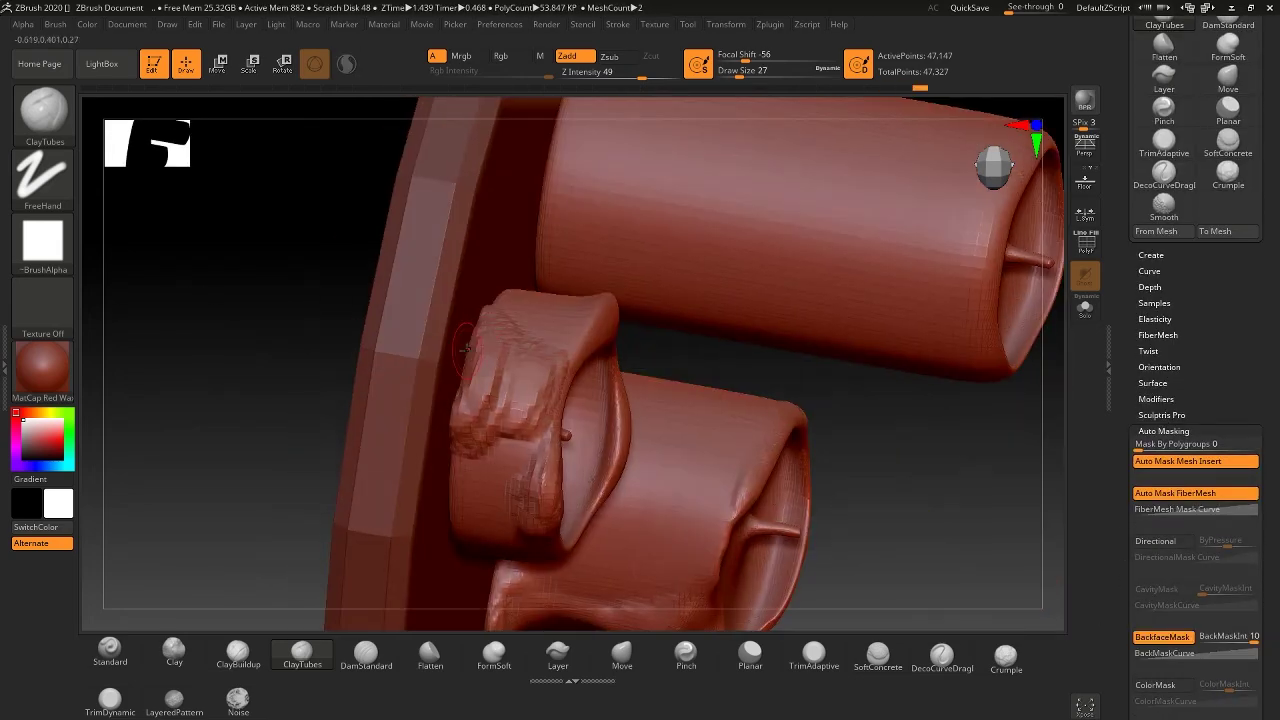
pyautogui.moveTo(470, 346); pyautogui.dragTo(560, 330, button='right')
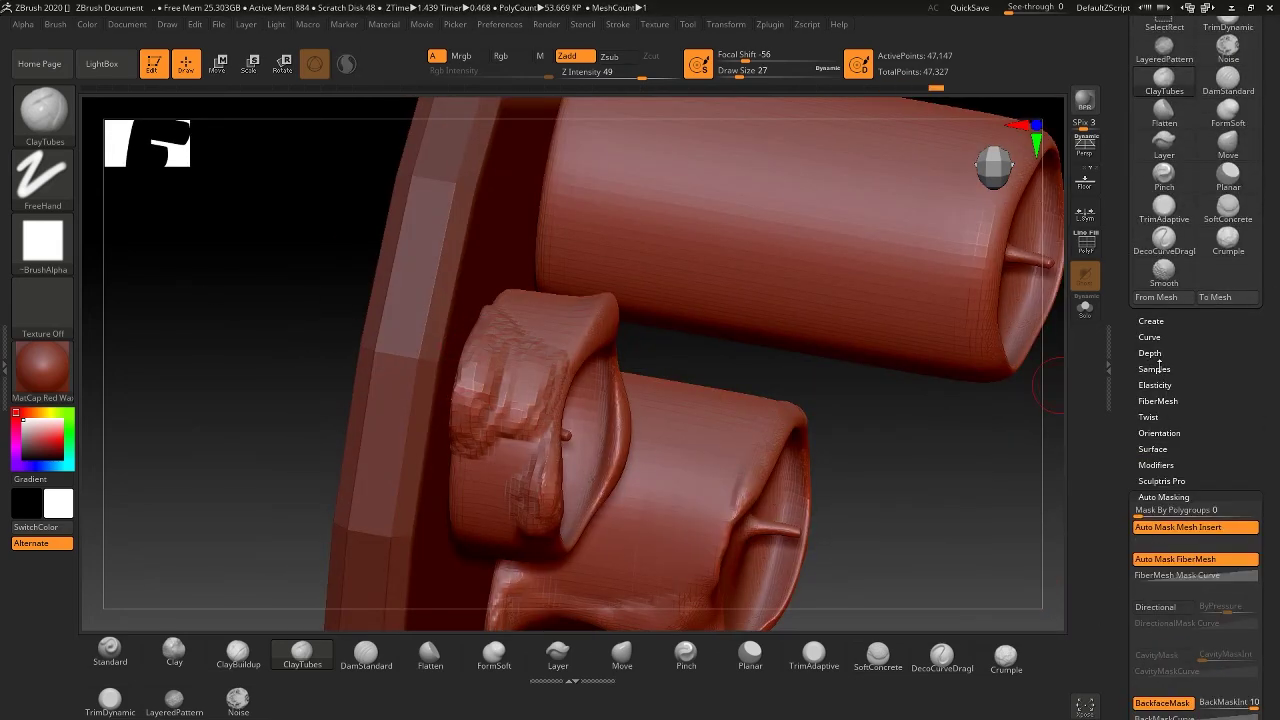
pyautogui.moveTo(200, 300)
pyautogui.mouseDown()
pyautogui.moveTo(280, 268)
pyautogui.moveTo(450, 352)
pyautogui.mouseUp()
# Step: Pull a lump of wax out of the short candle with the Move brush, then remesh
pyautogui.press('b')
pyautogui.press('m')
pyautogui.press('v')
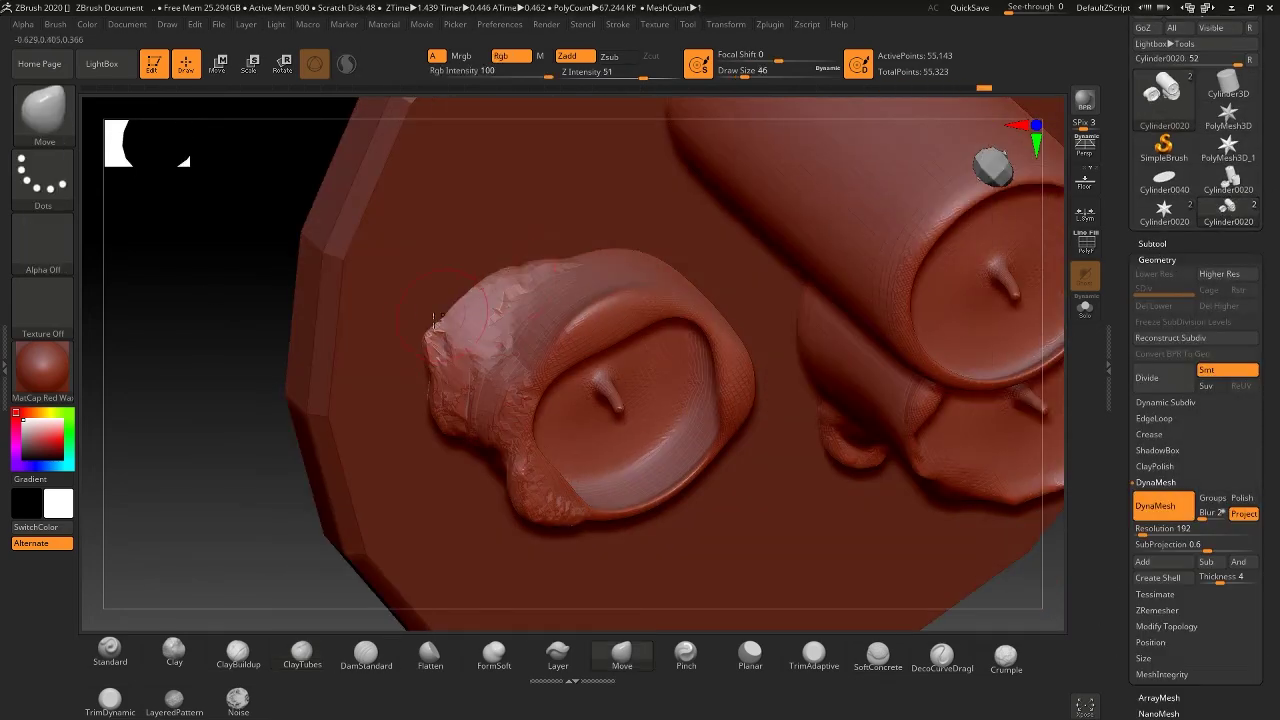
pyautogui.moveTo(434, 318); pyautogui.dragTo(449, 306, button='right')
pyautogui.moveTo(510, 239)
pyautogui.mouseDown(button='right')
pyautogui.moveTo(326, 283)
pyautogui.moveTo(519, 540)
pyautogui.mouseUp(button='right')
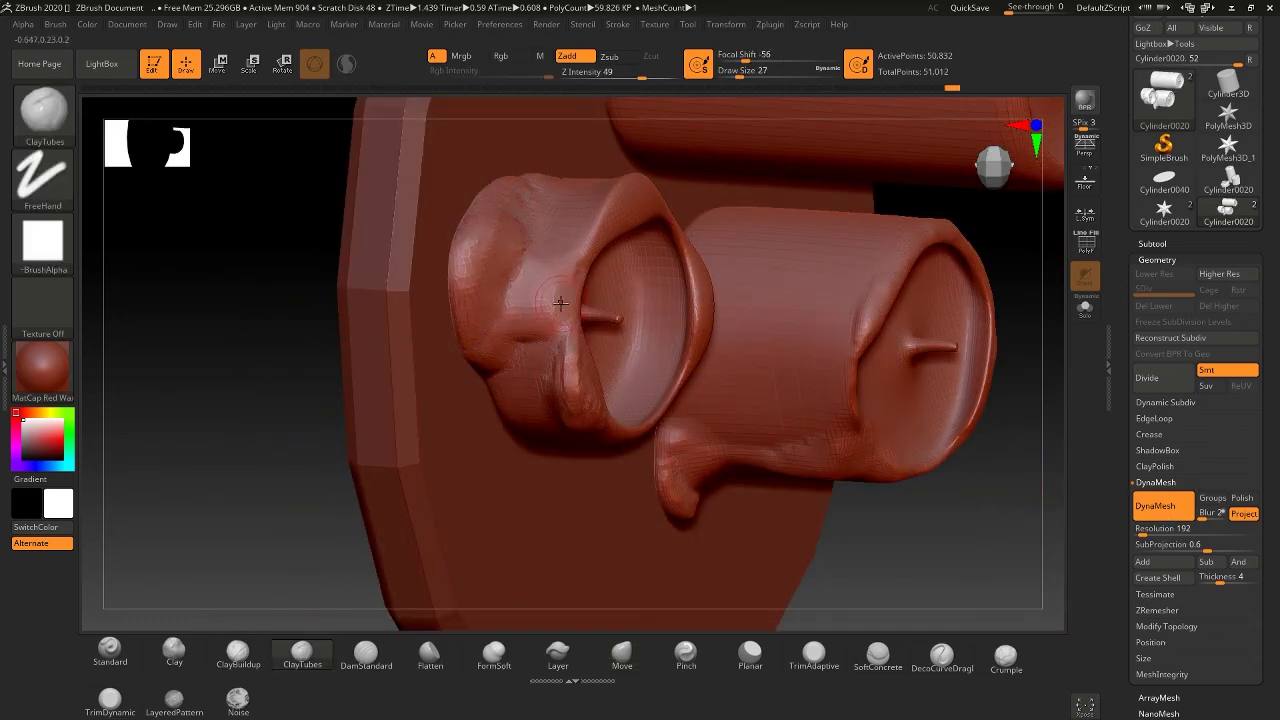
pyautogui.moveTo(560, 302)
pyautogui.mouseDown(button='right')
pyautogui.moveTo(288, 223)
pyautogui.moveTo(157, 329)
pyautogui.mouseUp(button='right')
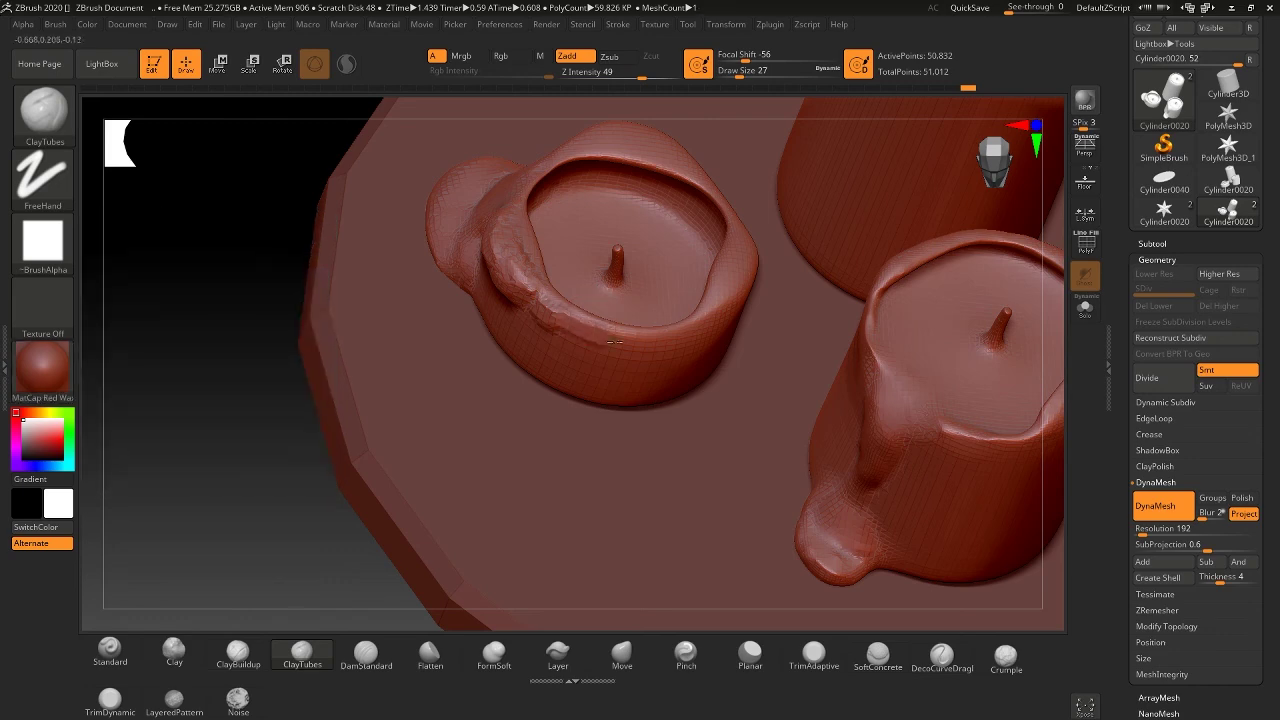
pyautogui.moveTo(614, 341)
pyautogui.mouseDown(button='right')
pyautogui.moveTo(194, 337)
pyautogui.moveTo(625, 408)
pyautogui.mouseUp(button='right')
pyautogui.click(1150, 506)
# Step: Reshape and smooth the tall candle's drip blob, then DynaMesh again
pyautogui.moveTo(700, 460)
pyautogui.mouseDown(button='right')
pyautogui.moveTo(357, 449)
pyautogui.moveTo(546, 412)
pyautogui.moveTo(521, 456)
pyautogui.mouseUp(button='right')
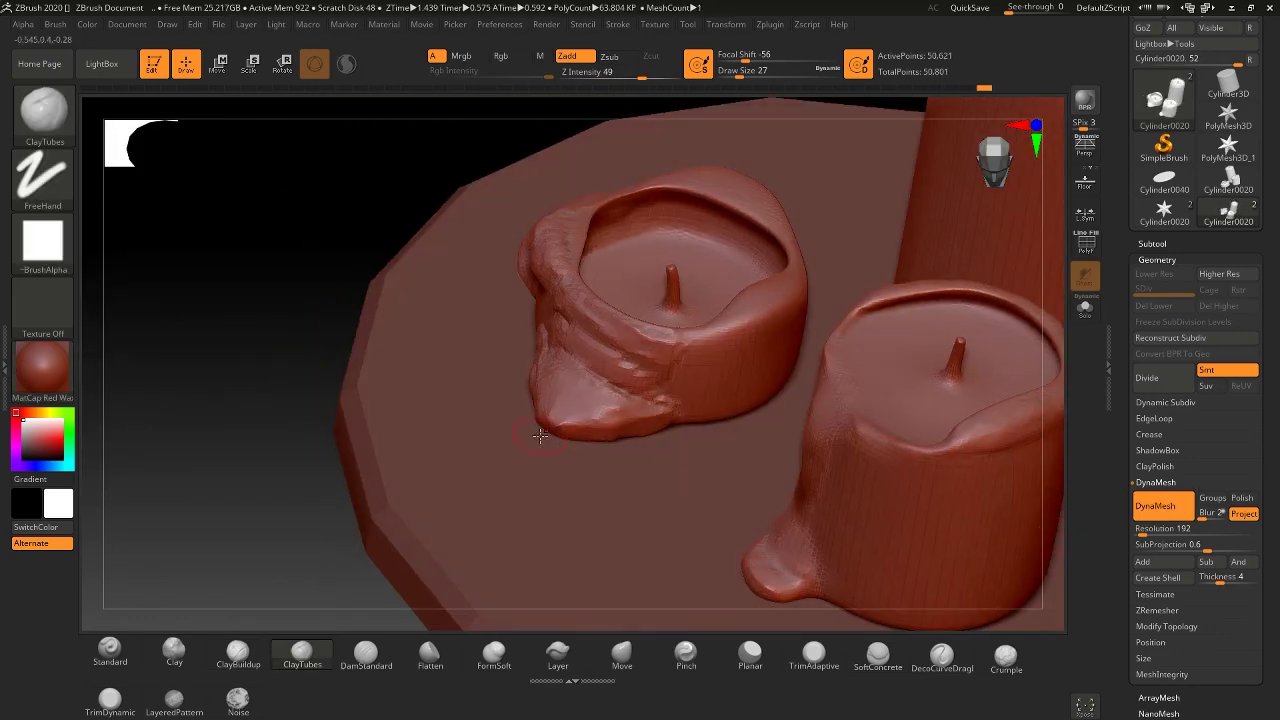
pyautogui.moveTo(546, 398)
pyautogui.mouseDown(button='right')
pyautogui.moveTo(480, 420)
pyautogui.moveTo(530, 405)
pyautogui.moveTo(470, 410)
pyautogui.moveTo(579, 444)
pyautogui.mouseUp(button='right')
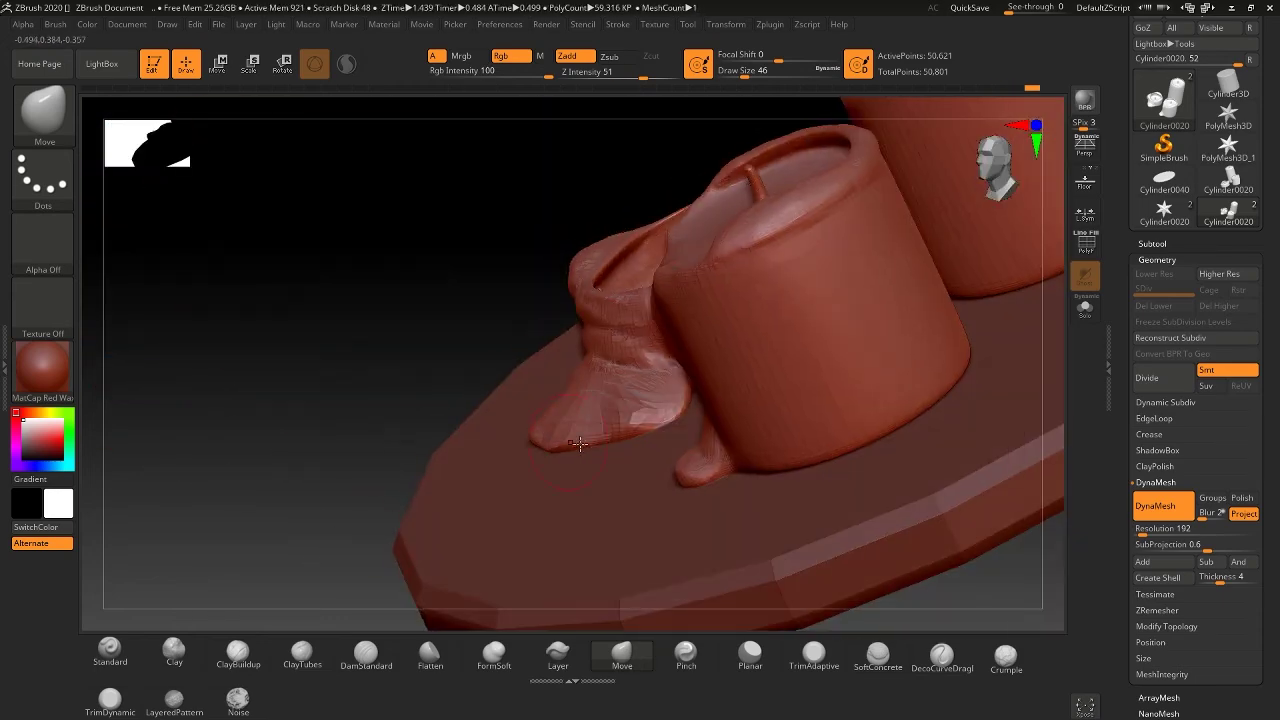
pyautogui.moveTo(665, 420); pyautogui.dragTo(245, 600, button='right')
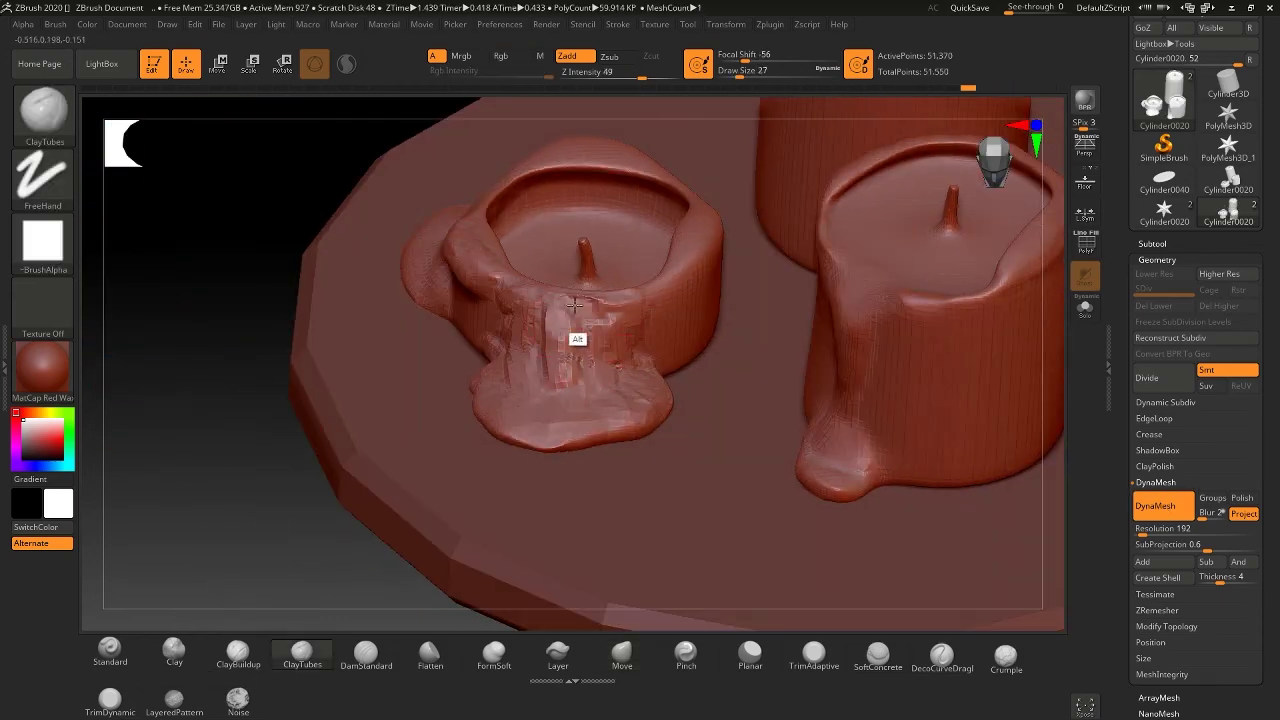
pyautogui.moveTo(427, 318)
pyautogui.mouseDown(button='right')
pyautogui.moveTo(229, 357)
pyautogui.moveTo(323, 366)
pyautogui.moveTo(206, 377)
pyautogui.moveTo(326, 337)
pyautogui.moveTo(270, 286)
pyautogui.mouseUp(button='right')
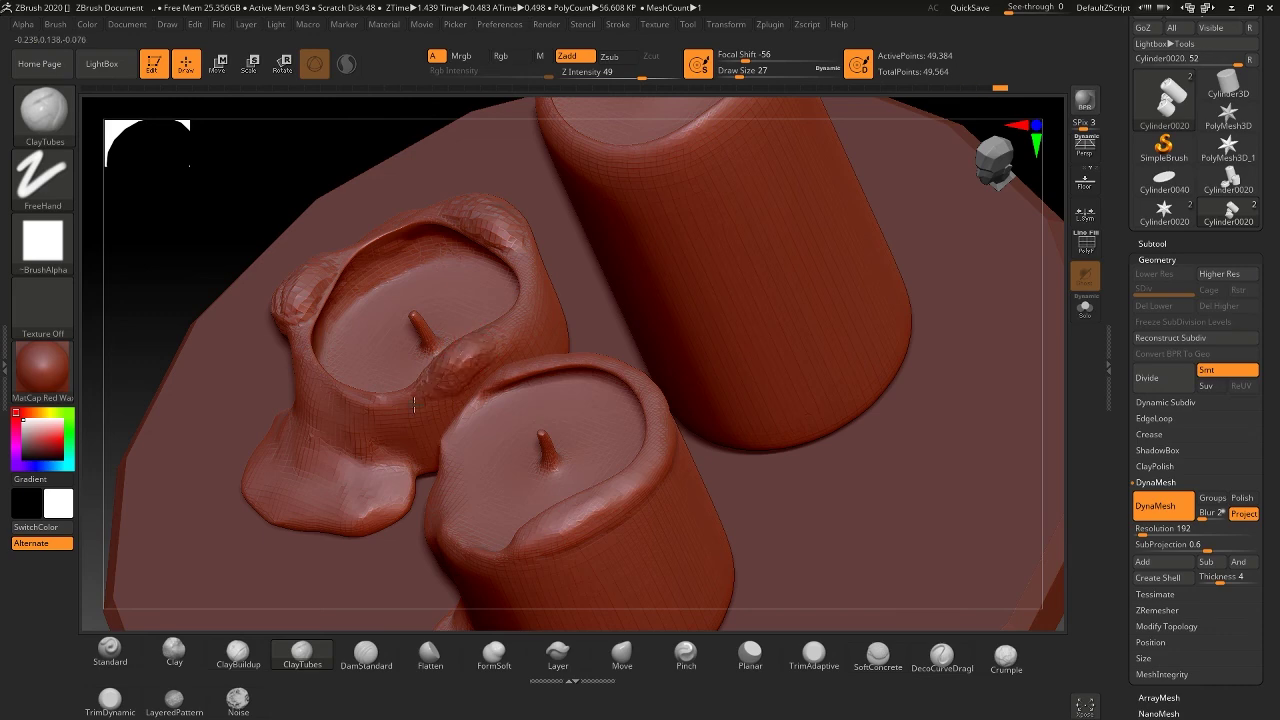
pyautogui.moveTo(414, 403); pyautogui.dragTo(431, 291, button='right')
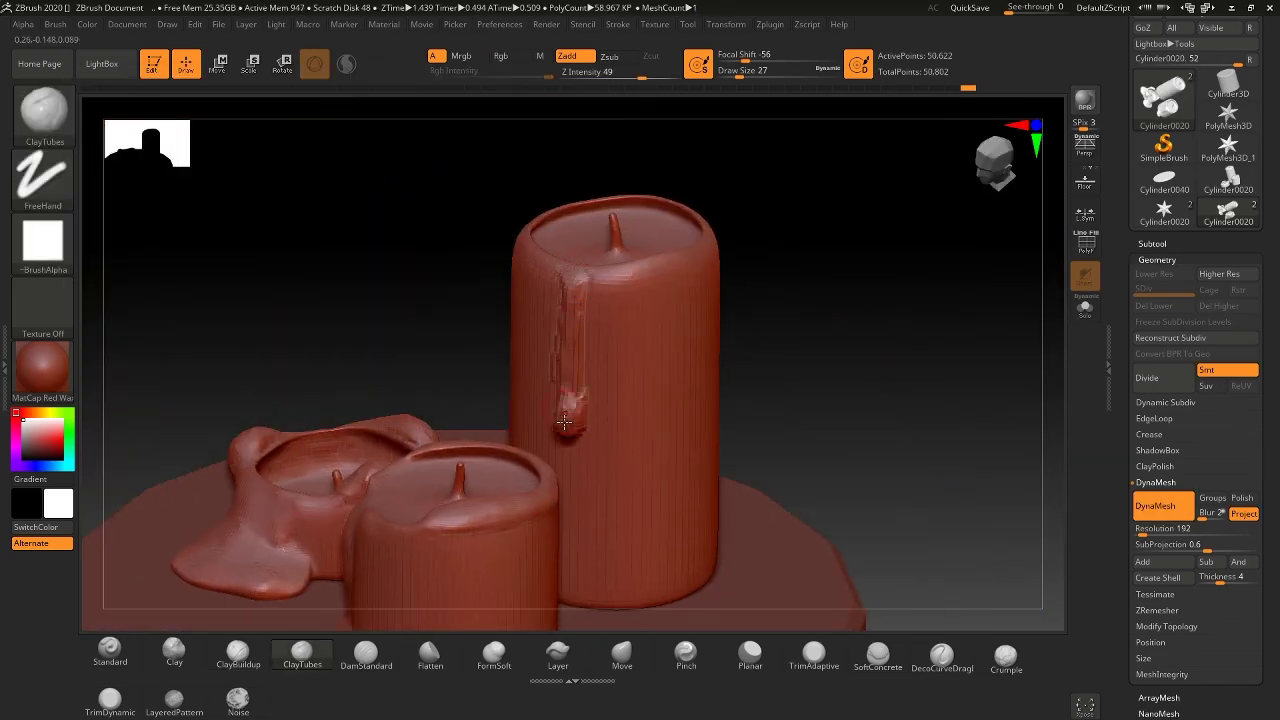
pyautogui.moveTo(564, 422)
pyautogui.mouseDown(button='right')
pyautogui.moveTo(543, 400)
pyautogui.moveTo(818, 325)
pyautogui.mouseUp(button='right')
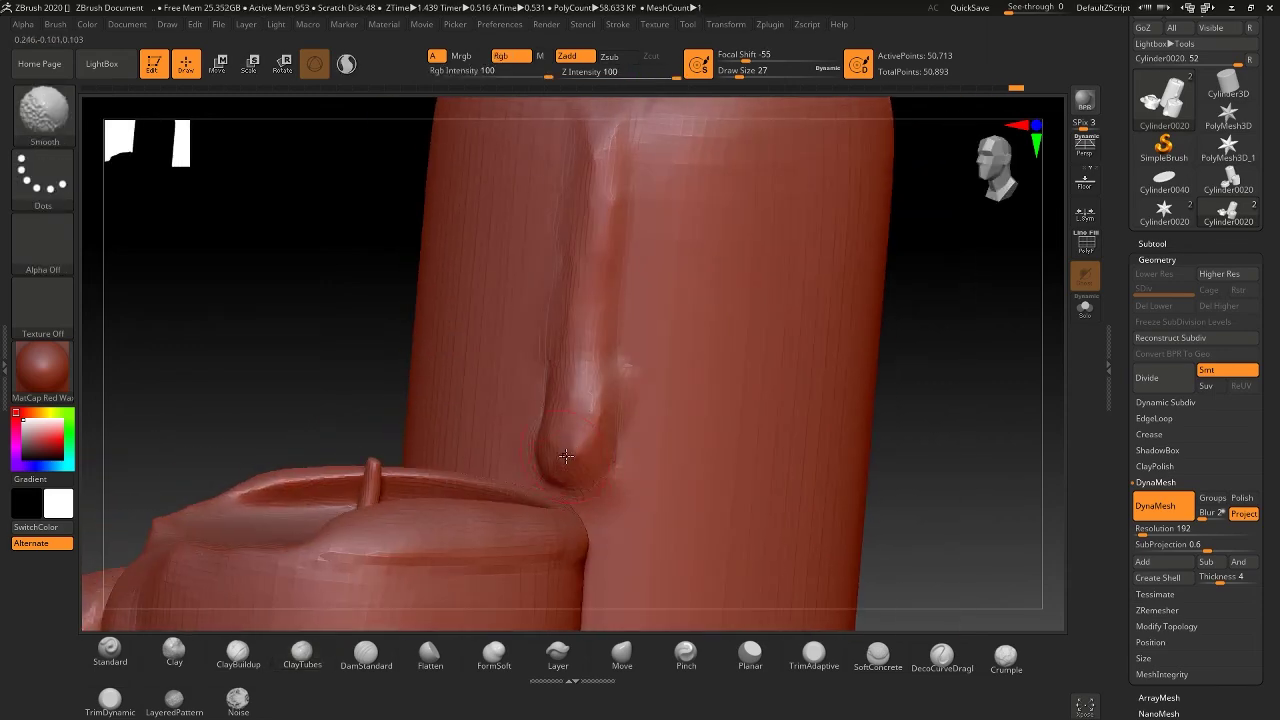
pyautogui.keyDown('alt'); pyautogui.moveTo(565, 461); pyautogui.dragTo(603, 348); pyautogui.keyUp('alt')
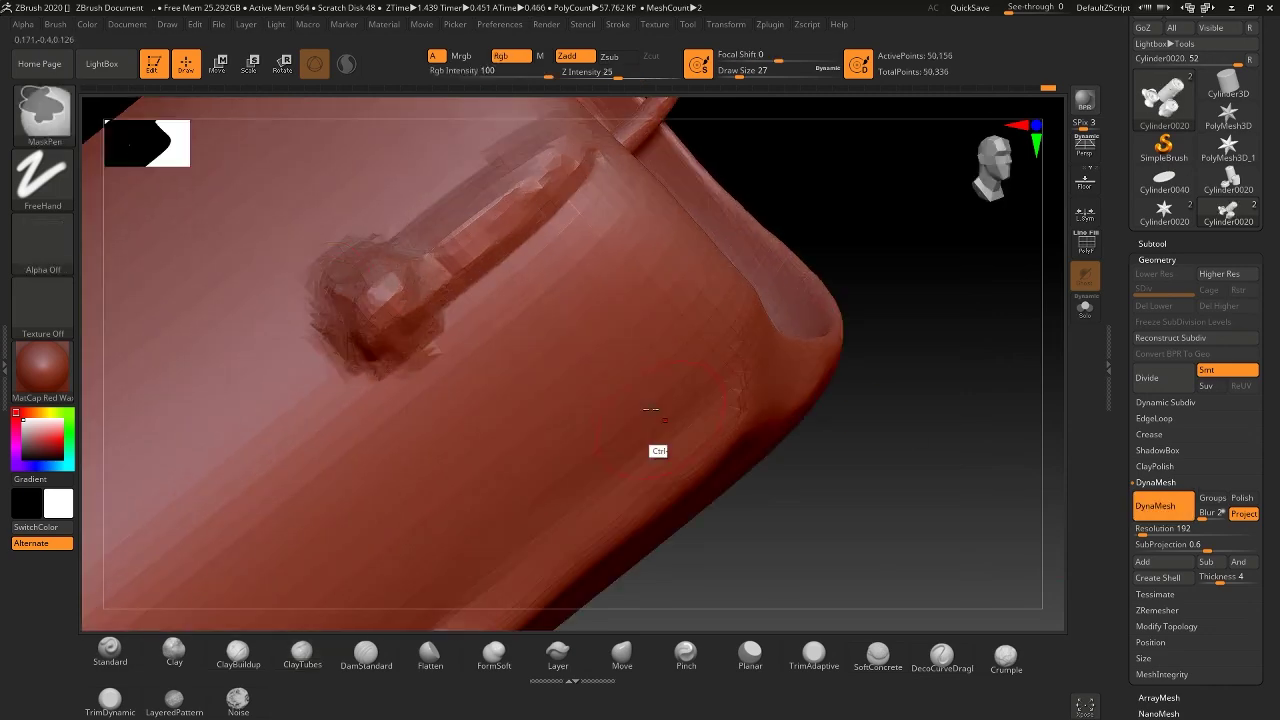
pyautogui.keyDown('shift'); pyautogui.moveTo(322, 310); pyautogui.dragTo(334, 293); pyautogui.keyUp('shift')
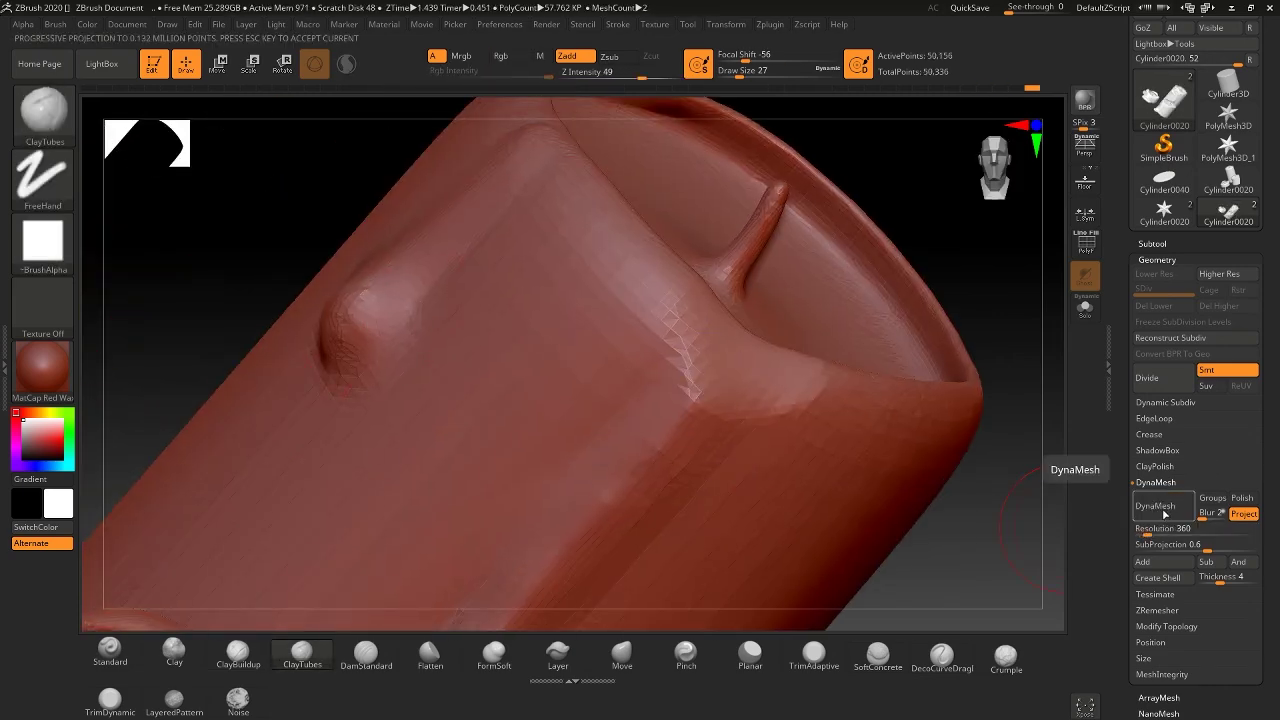
pyautogui.click(1163, 508)
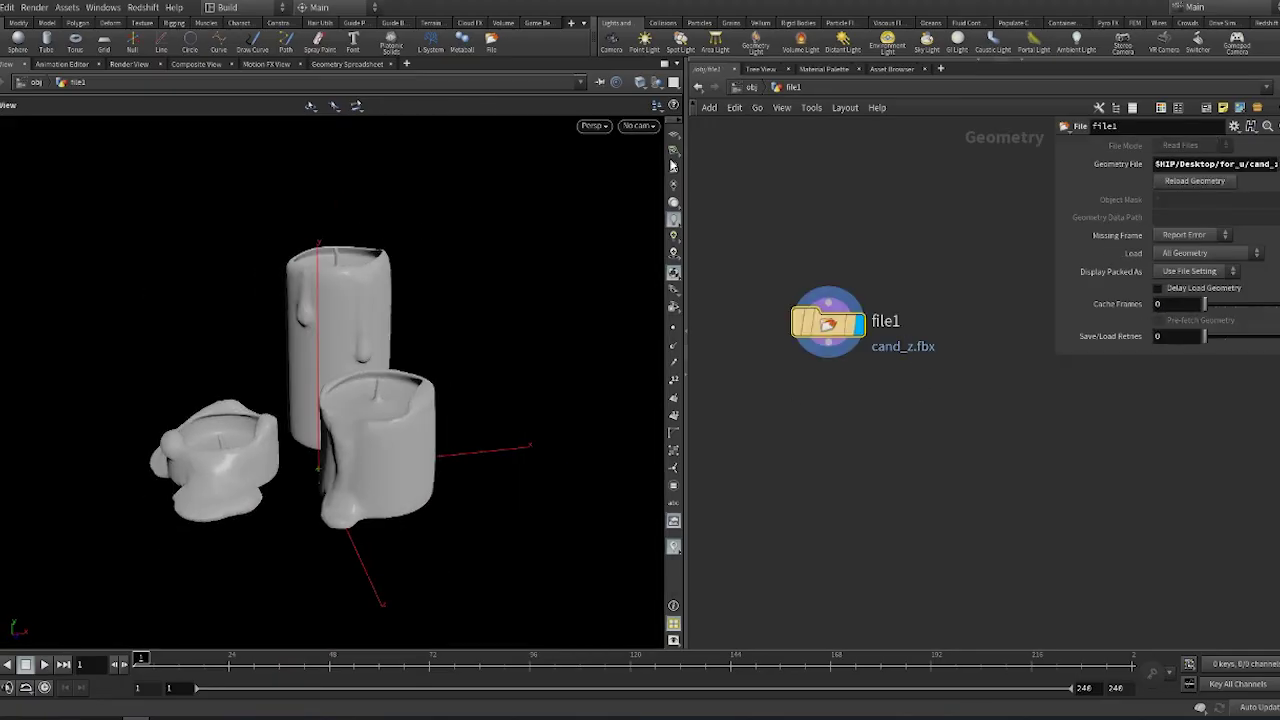
# Step: Add a PolyReduce node after file1 in the Houdini network
pyautogui.click(684, 342)
pyautogui.press('Tab')
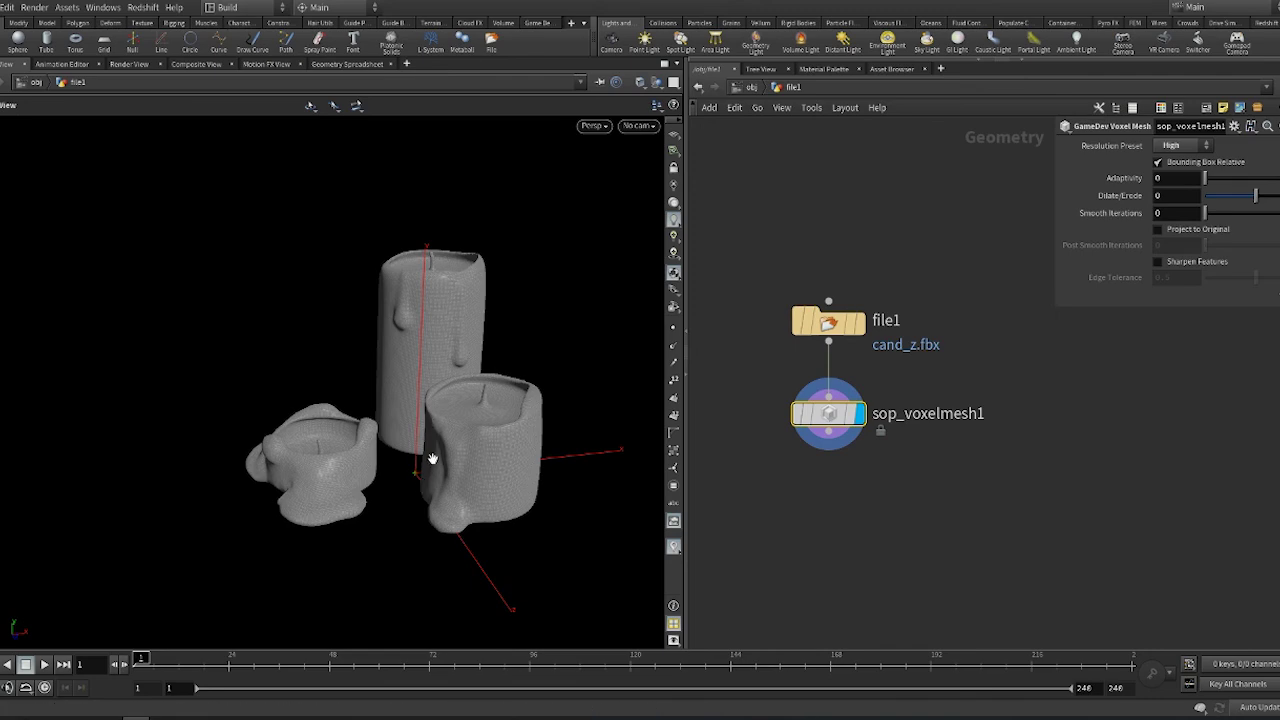
pyautogui.scroll(2, 423, 457)
pyautogui.scroll(5, 440, 445)
pyautogui.scroll(-5, 462, 428)
pyautogui.press('Tab')
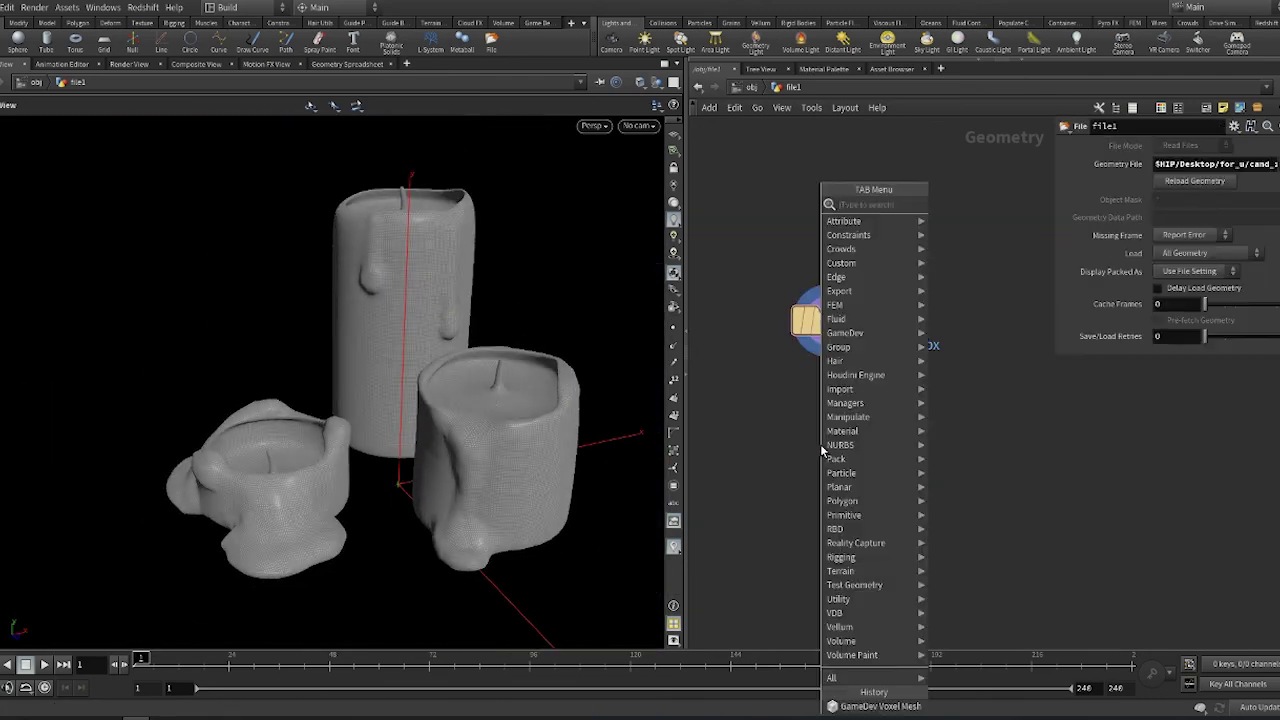
pyautogui.click(1008, 400)
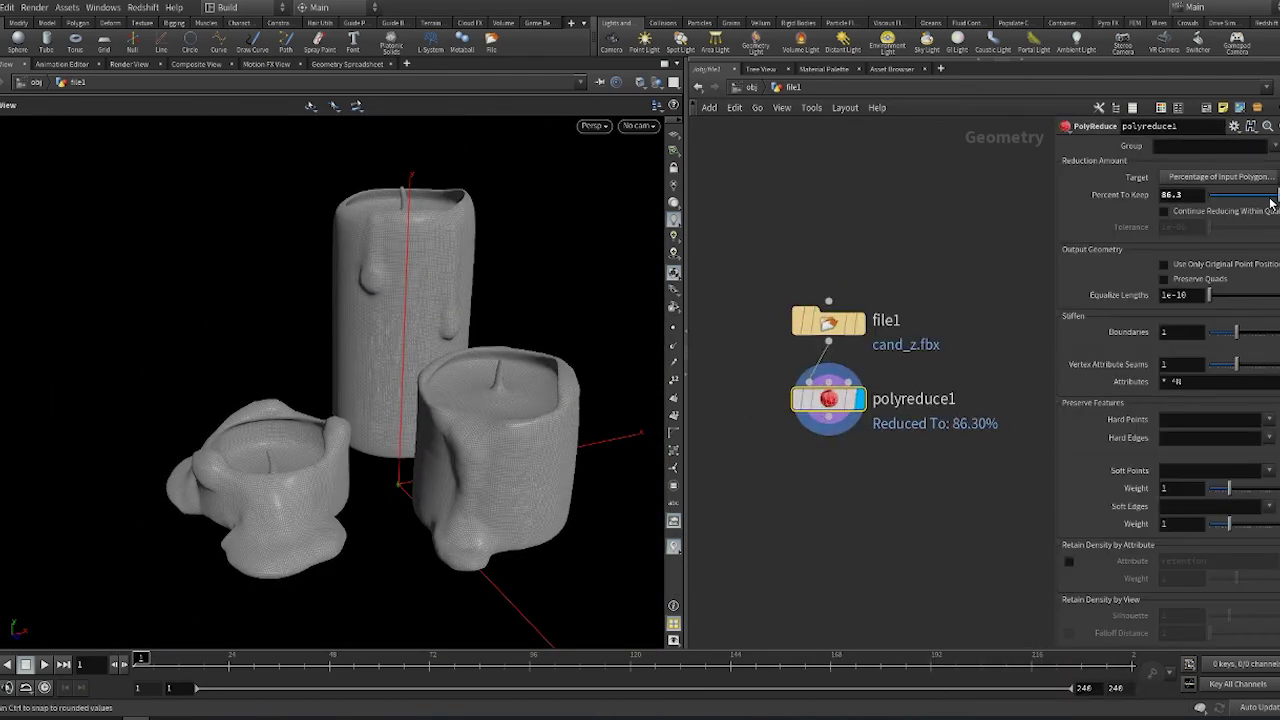
# Step: Lower PolyReduce's Percent To Keep to 7.7 and orbit to a low side view
pyautogui.moveTo(1272, 203); pyautogui.dragTo(1236, 195)
pyautogui.click(773, 399)
pyautogui.moveTo(1001, 279); pyautogui.dragTo(687, 85)
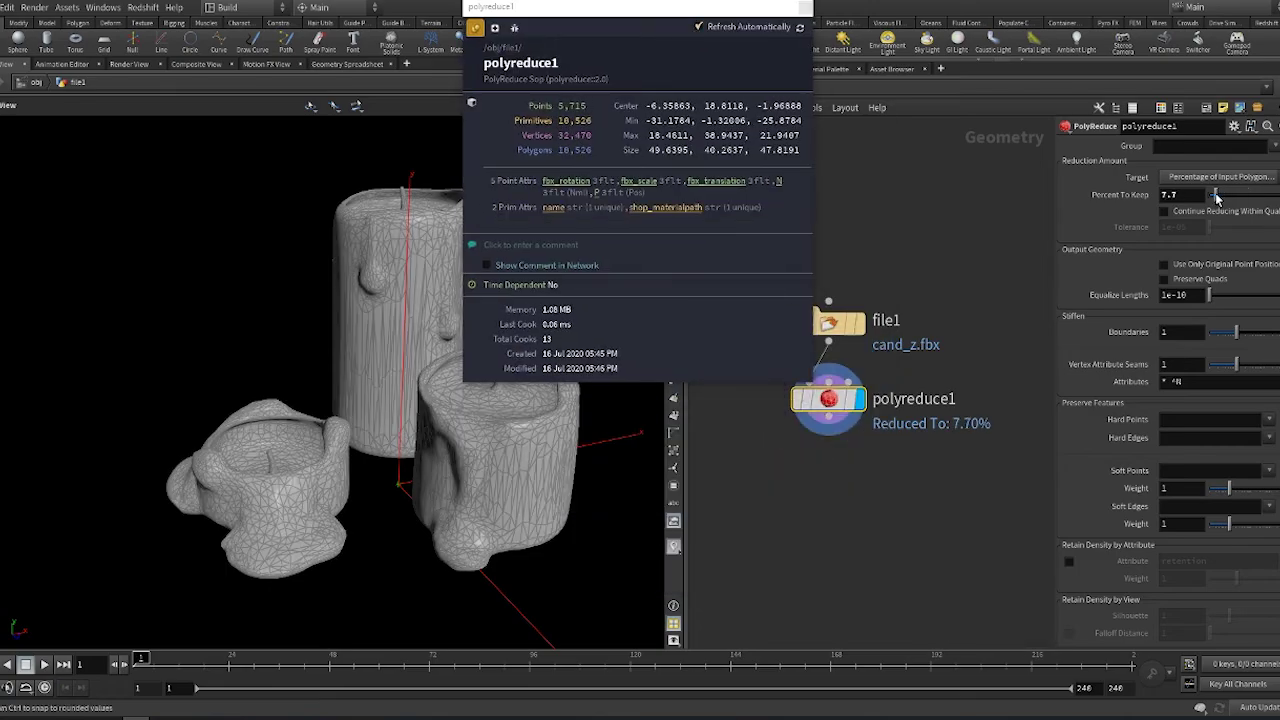
pyautogui.moveTo(300, 400); pyautogui.dragTo(341, 401)
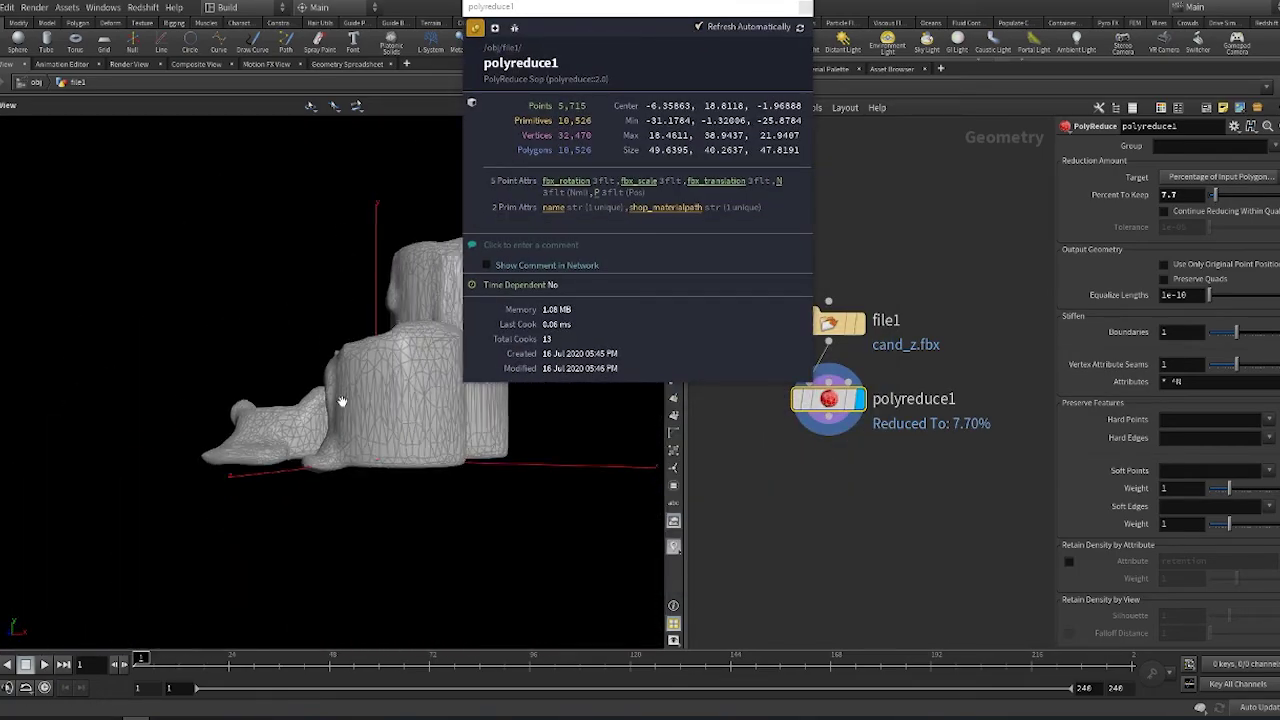
# Step: Add a Box node to the network
pyautogui.press('Tab')
pyautogui.write('box')
pyautogui.press('Return')
# Step: Wire box1 into boolean1's second input and set the boolean Operation to Subtract
pyautogui.click(896, 478)
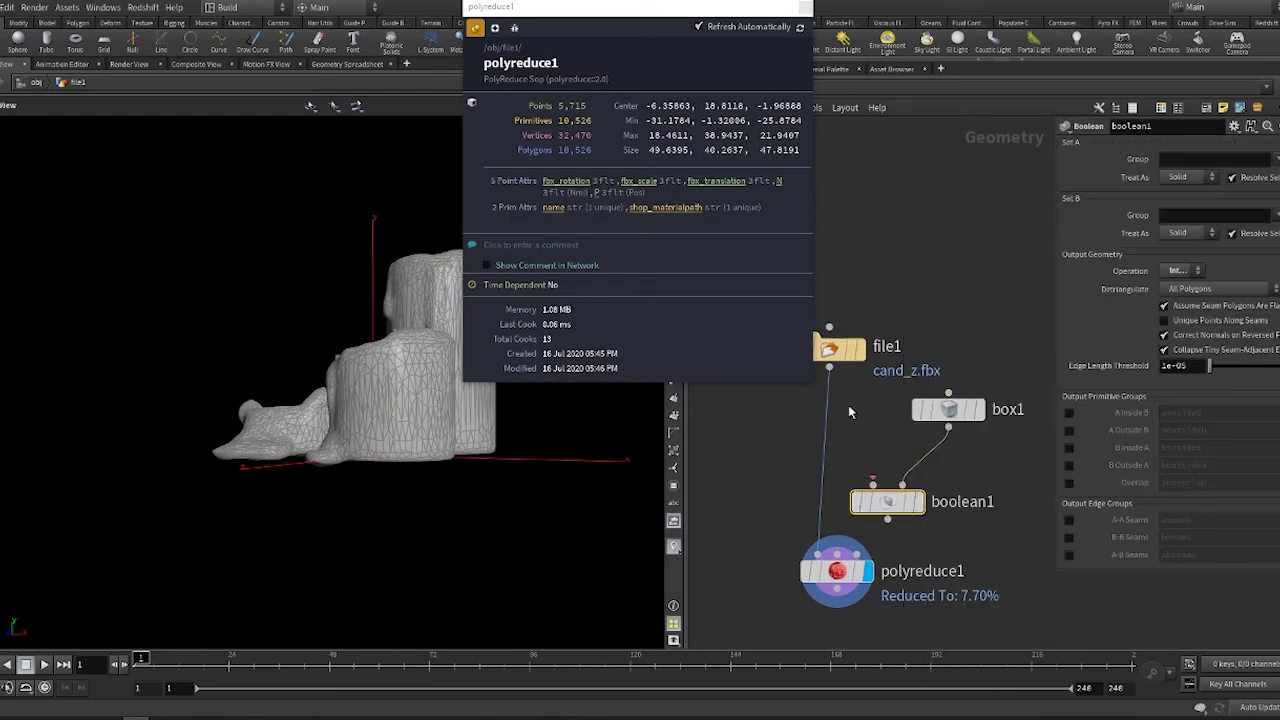
pyautogui.moveTo(905, 485); pyautogui.dragTo(948, 409)
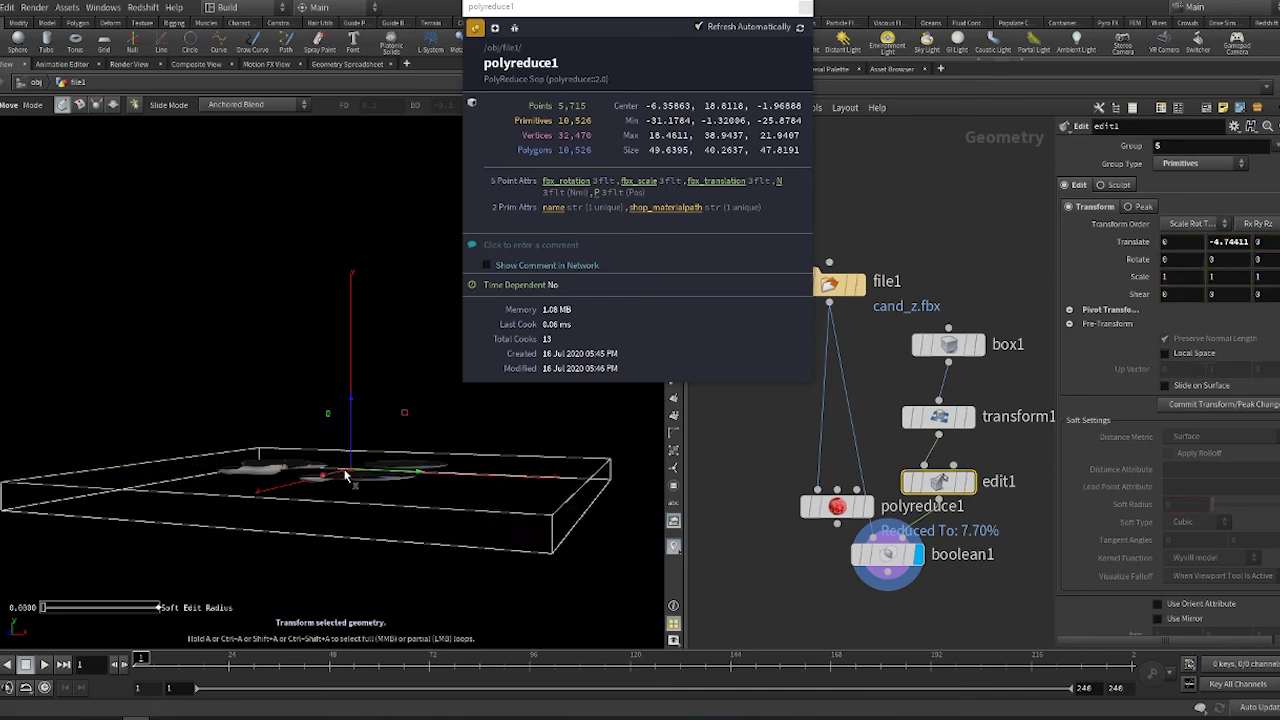
pyautogui.moveTo(345, 474); pyautogui.dragTo(340, 500)
pyautogui.click(857, 617)
pyautogui.click(887, 554)
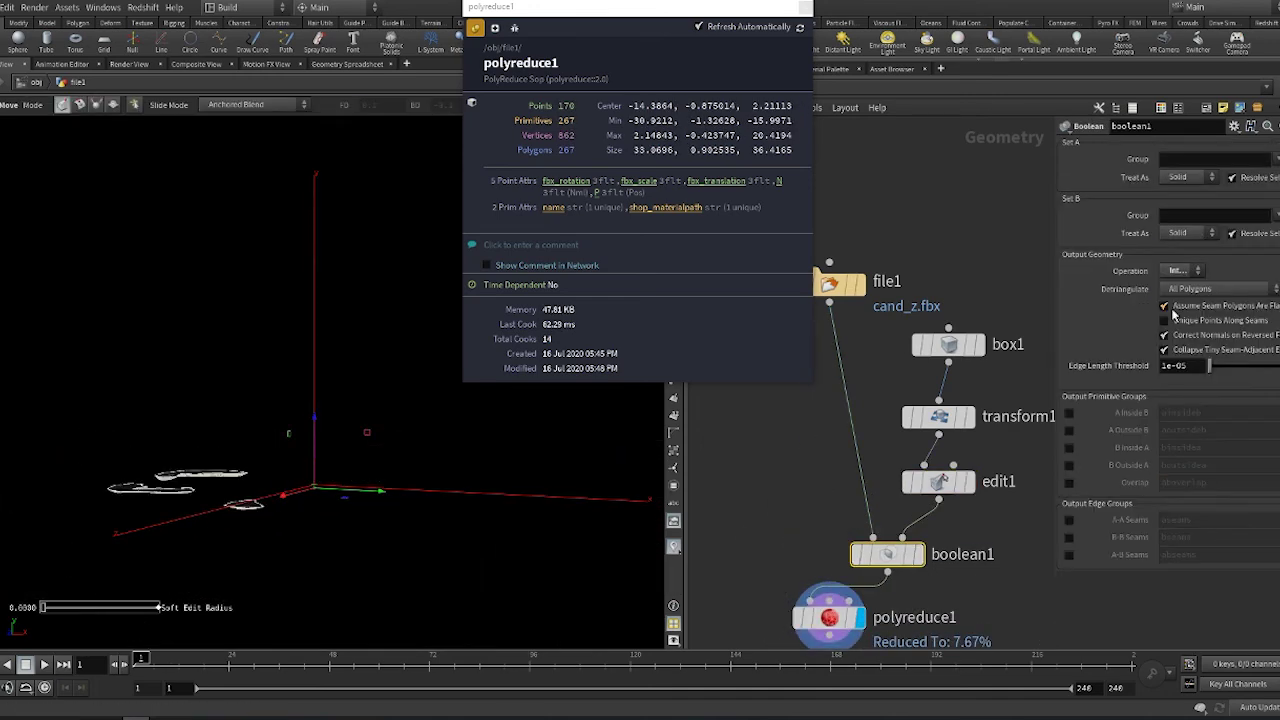
pyautogui.click(1198, 293)
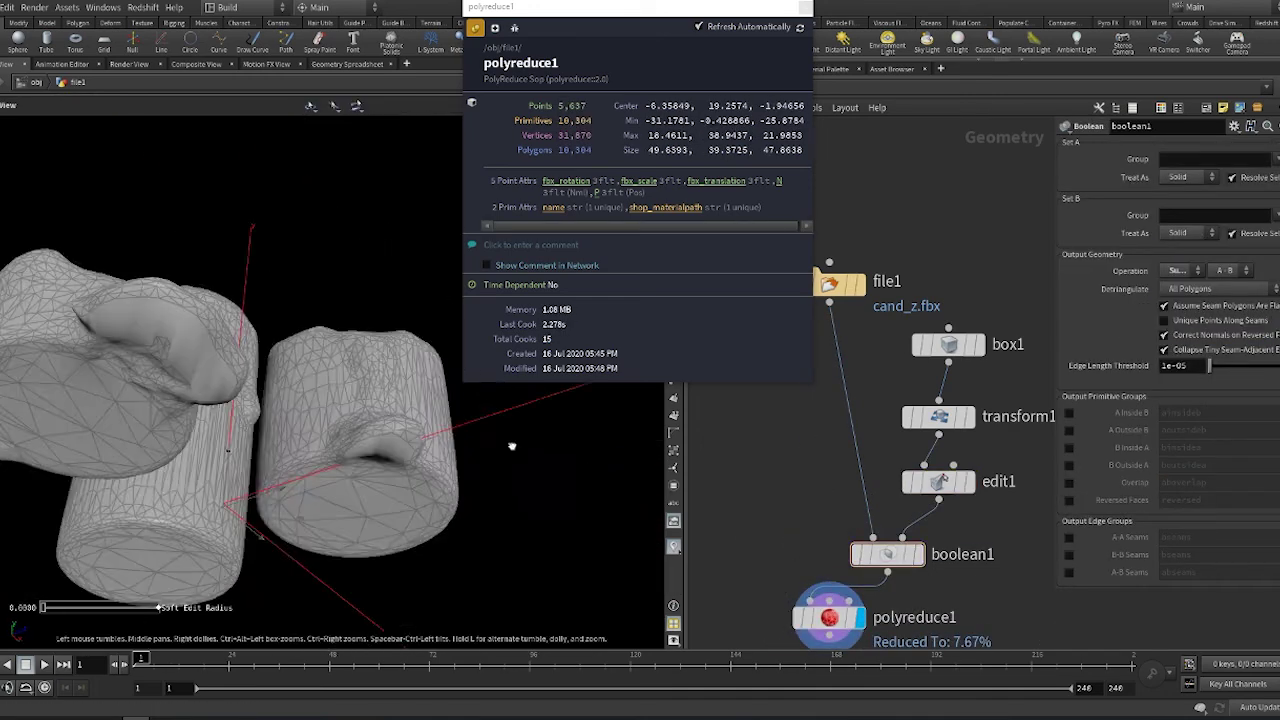
# Step: Delete edit1, reposition the box via transform1, and raise box1's divisions
pyautogui.moveTo(828, 605)
pyautogui.mouseDown()
pyautogui.moveTo(820, 578)
pyautogui.moveTo(794, 588)
pyautogui.mouseUp()
pyautogui.click(938, 282)
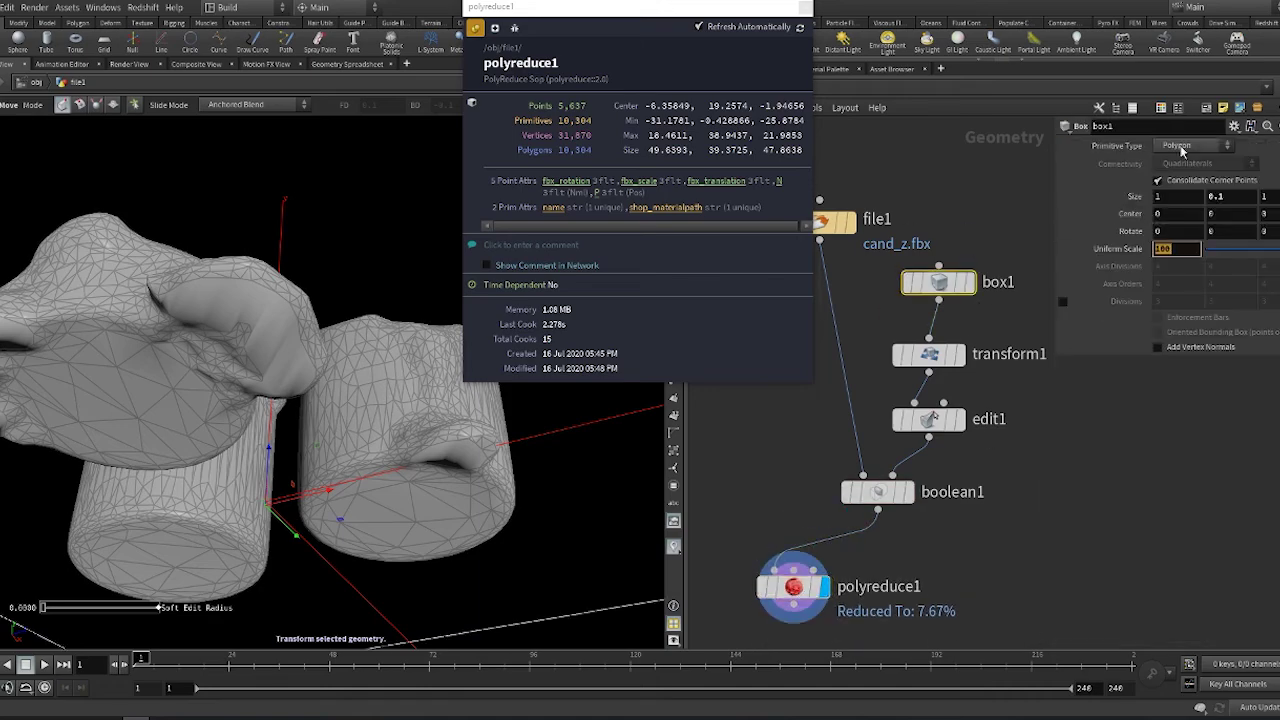
pyautogui.click(928, 419)
pyautogui.press('Delete')
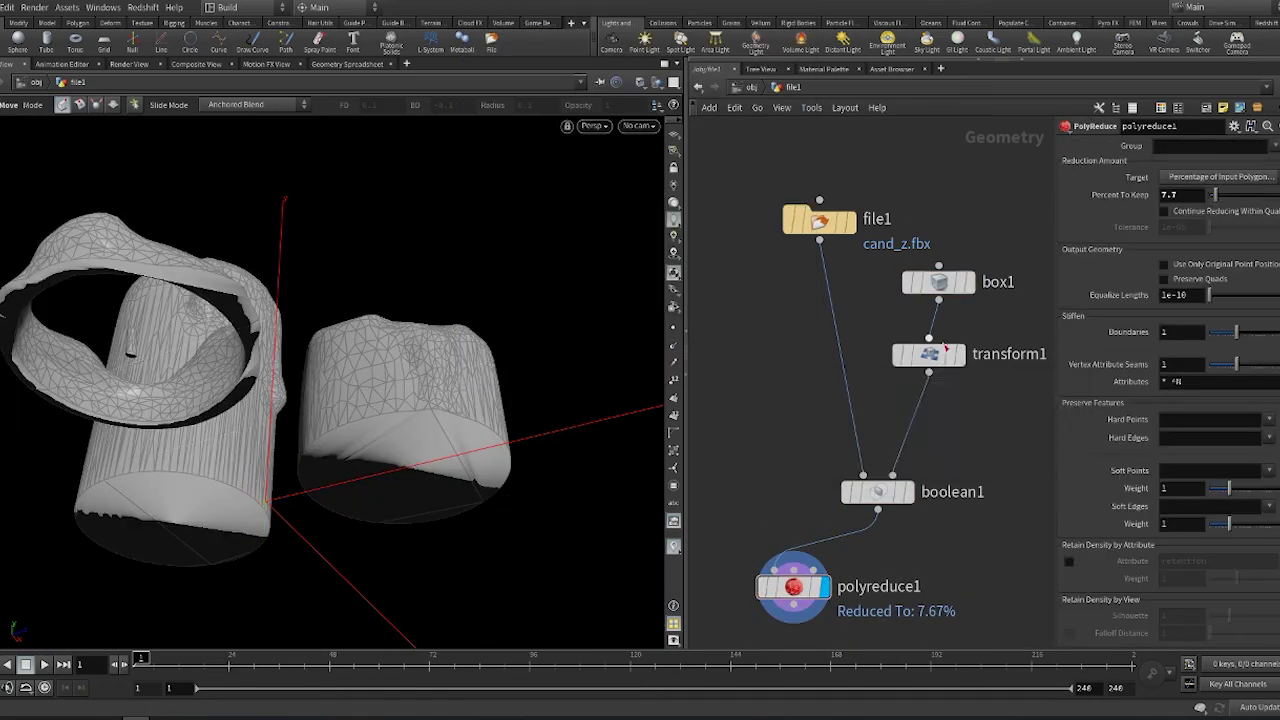
pyautogui.click(928, 354)
pyautogui.press('Return')
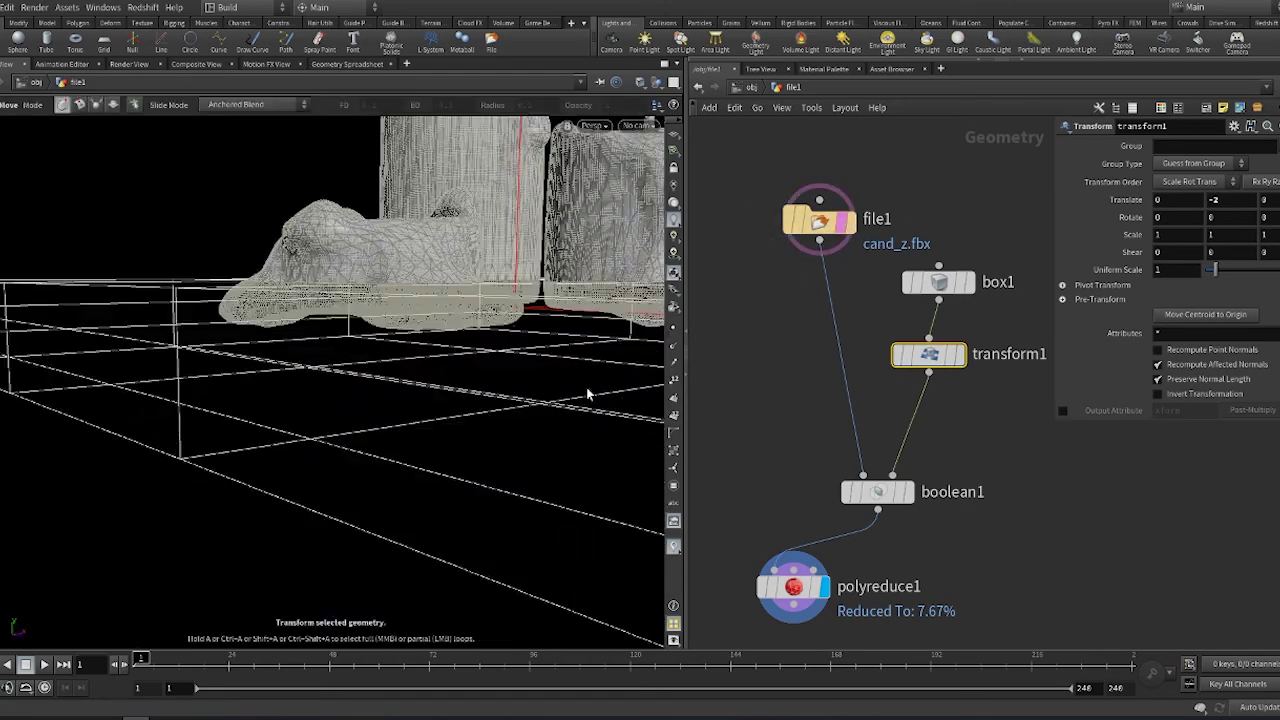
pyautogui.click(938, 282)
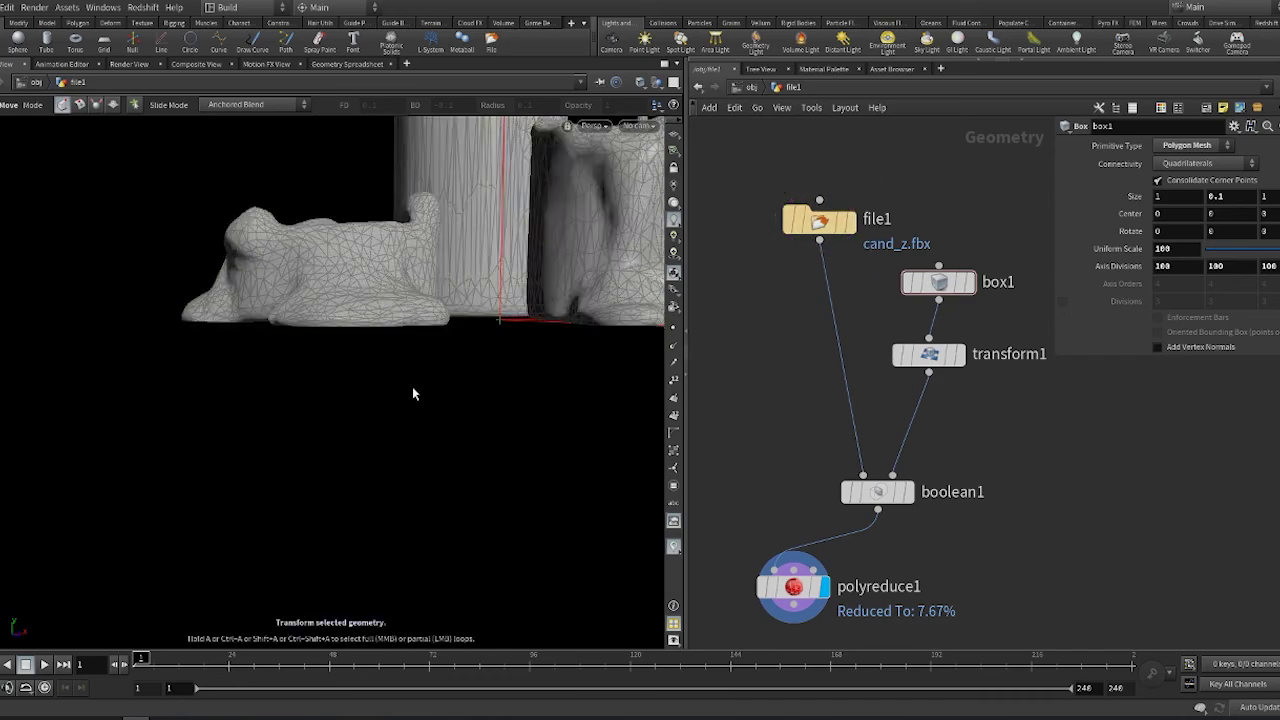
pyautogui.scroll(5, 415, 370)
# Step: Insert a GameDev Voxel Mesh node between boolean1 and polyreduce1
pyautogui.moveTo(421, 347); pyautogui.dragTo(420, 250)
pyautogui.moveTo(897, 507); pyautogui.dragTo(929, 429, button='middle')
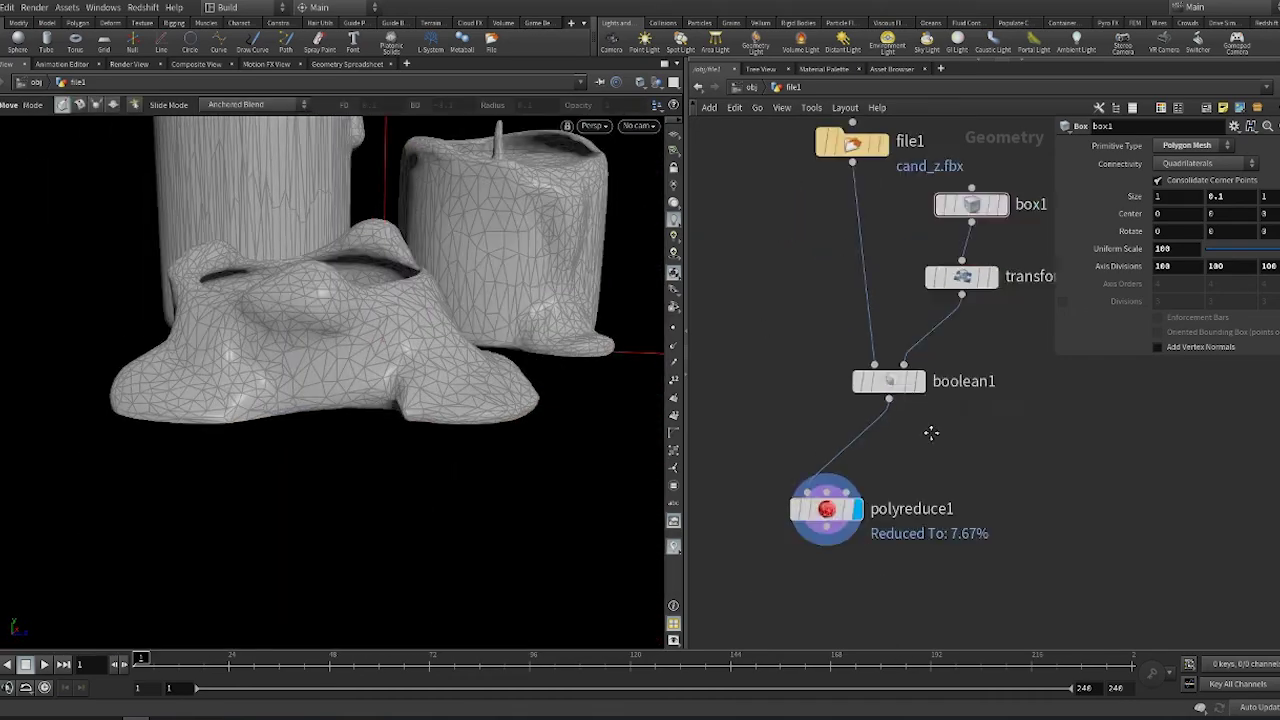
pyautogui.click(893, 453)
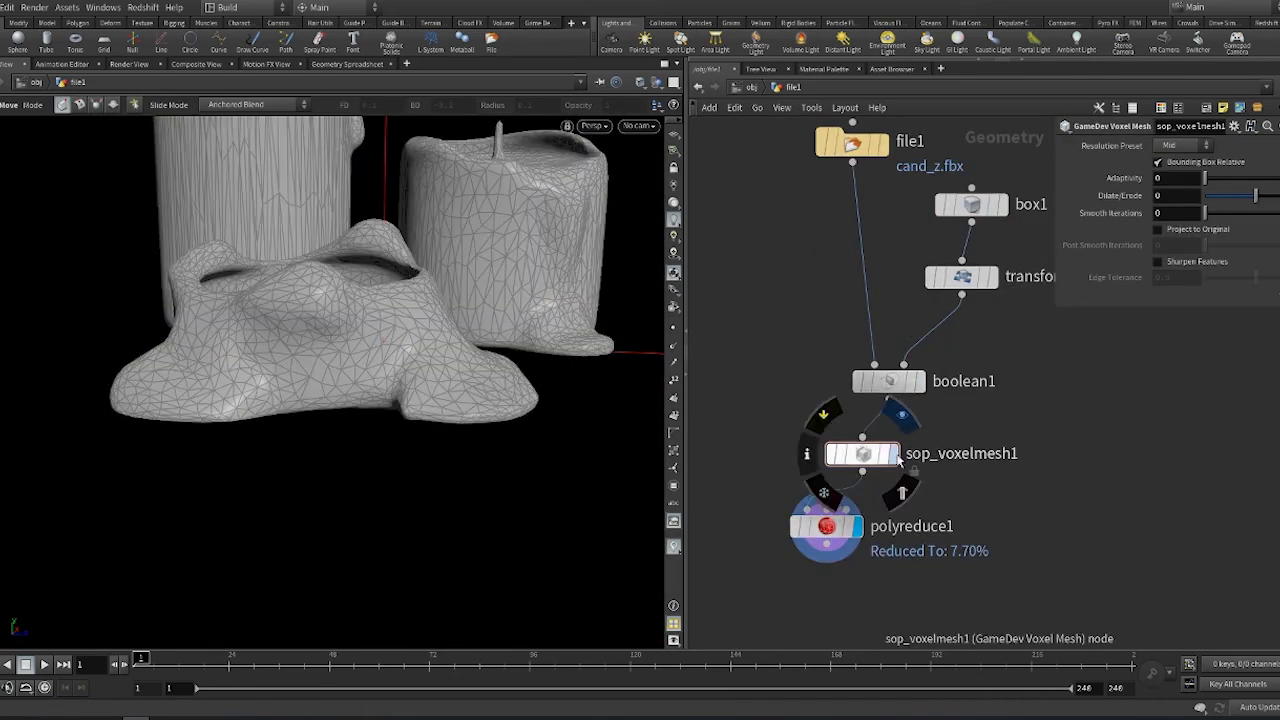
pyautogui.moveTo(420, 300); pyautogui.dragTo(362, 461)
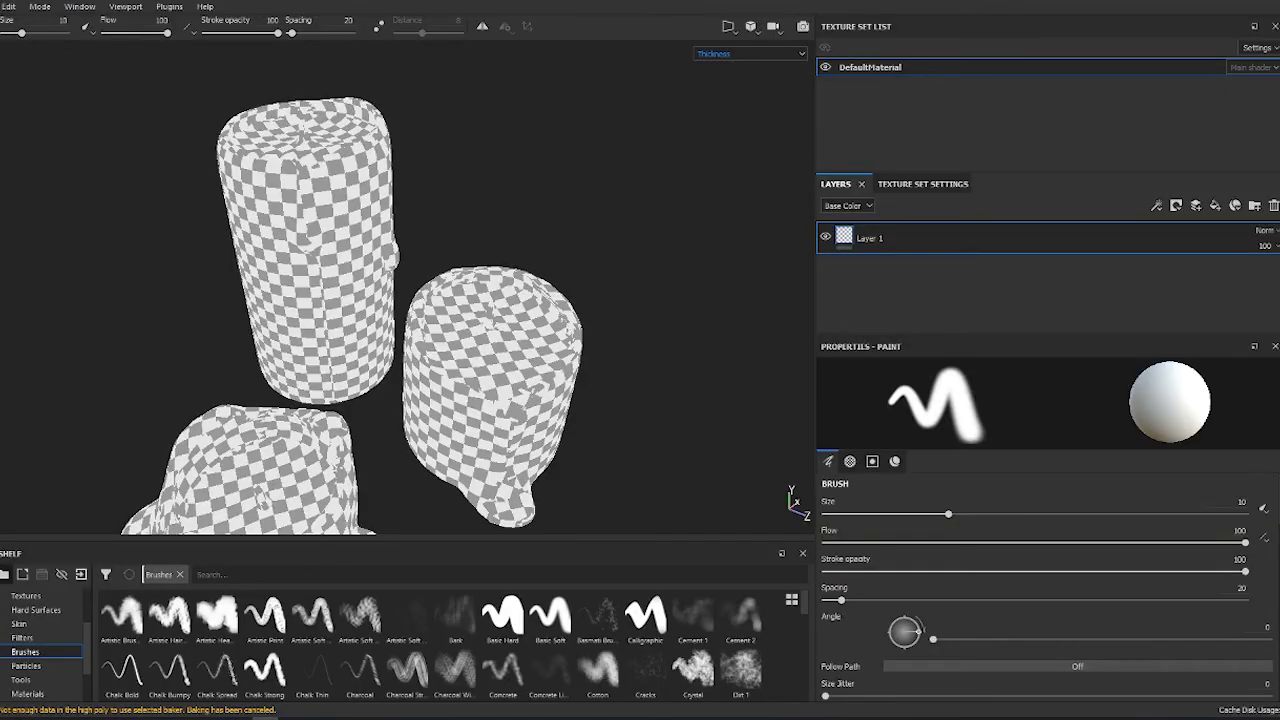
# Step: Dock Texture Set Settings beside Layers and give the red fill layer a black mask
pyautogui.moveTo(922, 184); pyautogui.dragTo(1205, 253)
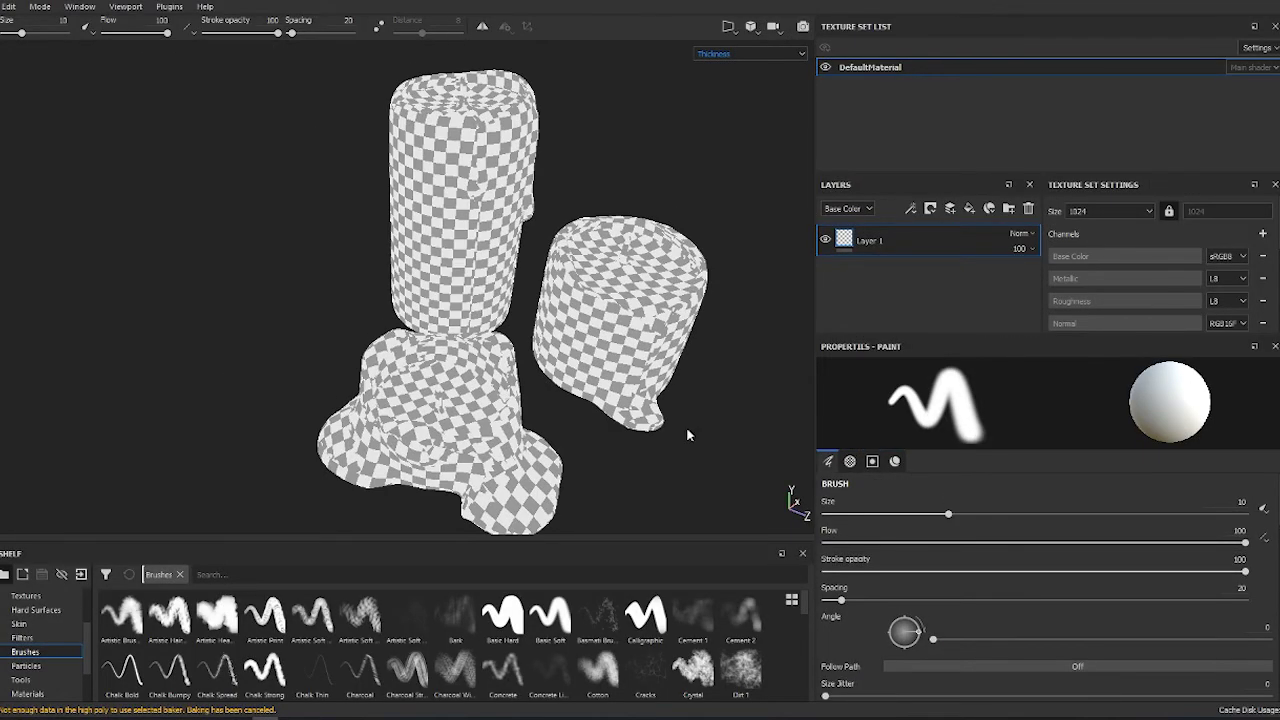
pyautogui.click(903, 6)
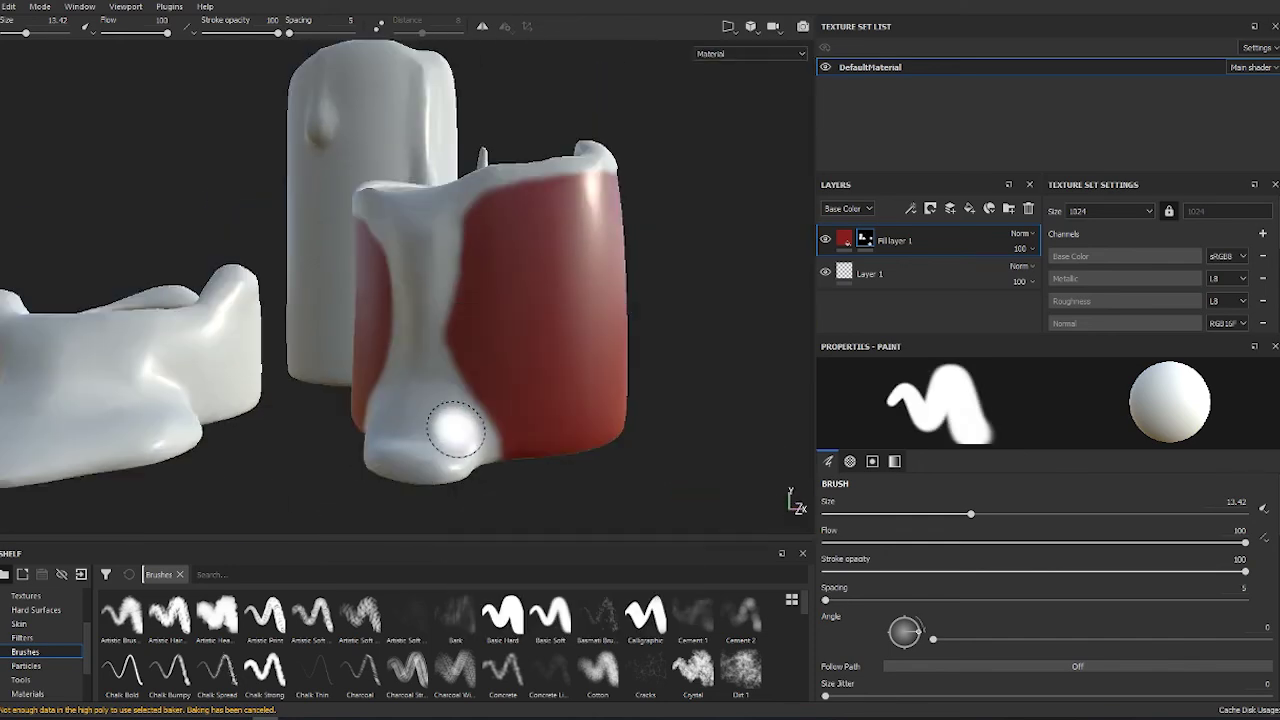
# Step: Select the fill layer mask and paint red on the red candle with a larger soft white brush, checking UVs
pyautogui.click(862, 242)
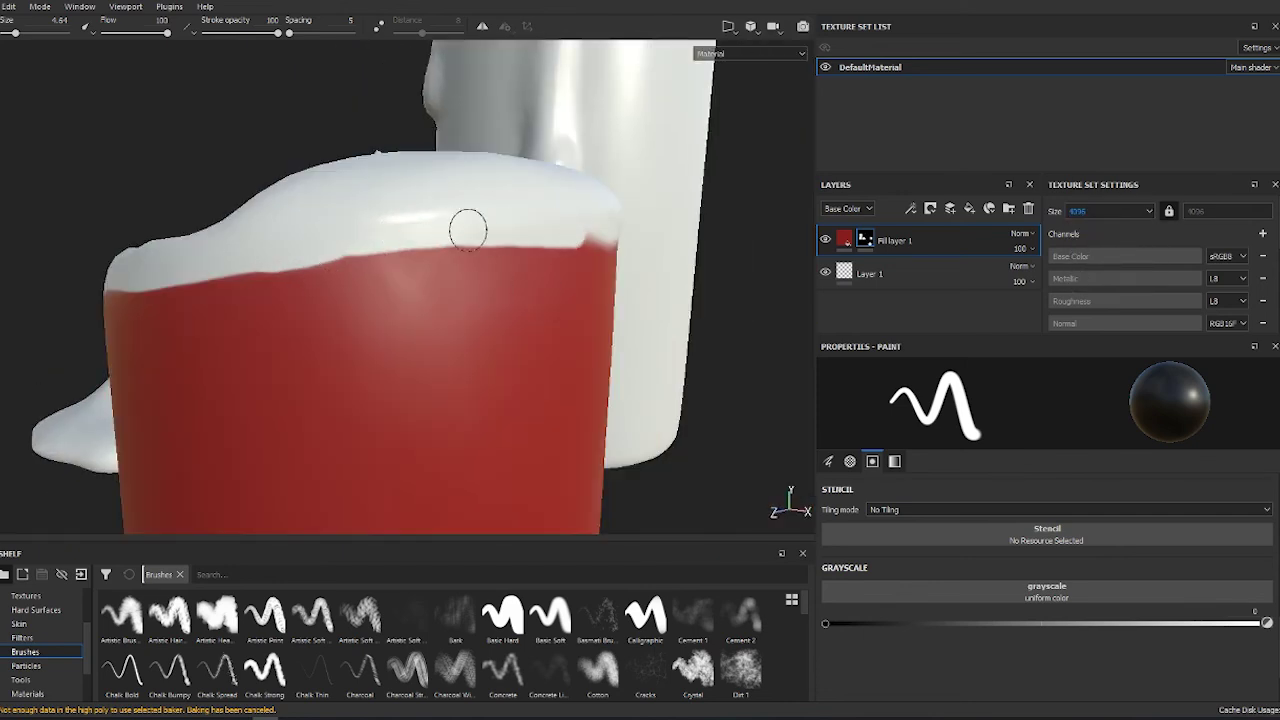
pyautogui.moveTo(468, 231)
pyautogui.keyDown('alt'); pyautogui.mouseDown()
pyautogui.moveTo(586, 314)
pyautogui.moveTo(357, 268)
pyautogui.moveTo(663, 294)
pyautogui.moveTo(527, 402)
pyautogui.mouseUp(); pyautogui.keyUp('alt')
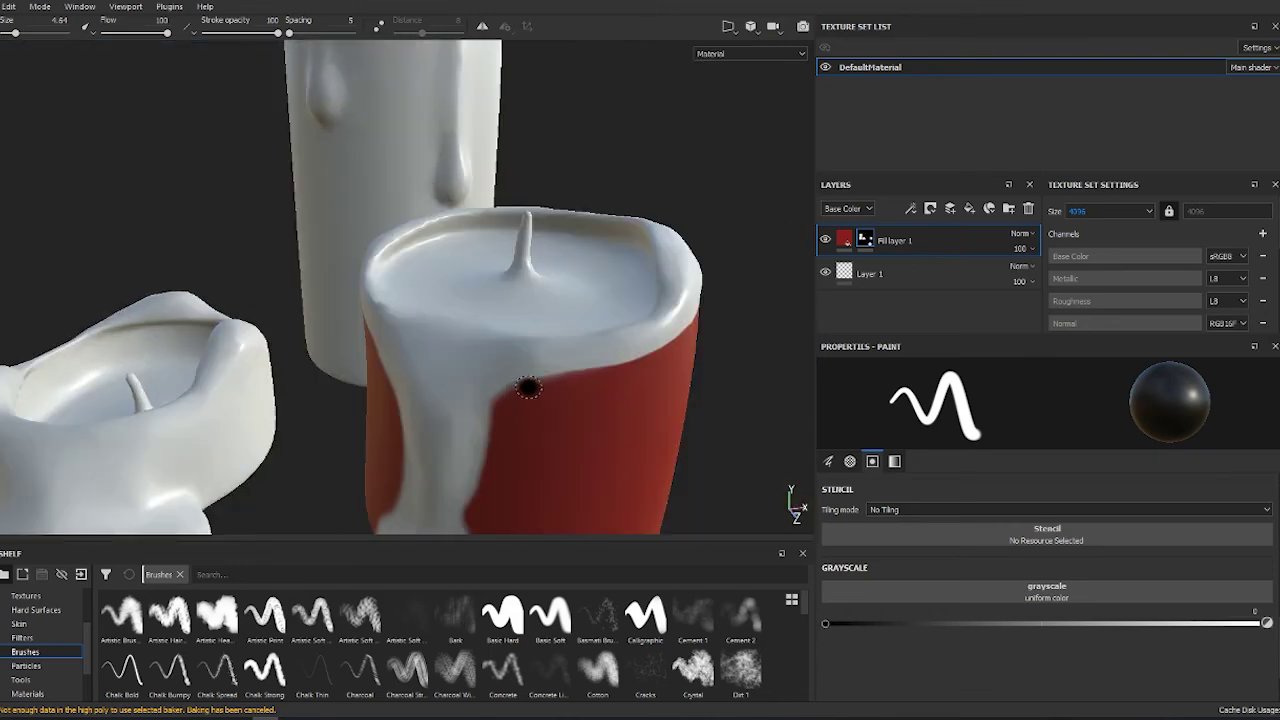
pyautogui.rightClick(528, 388)
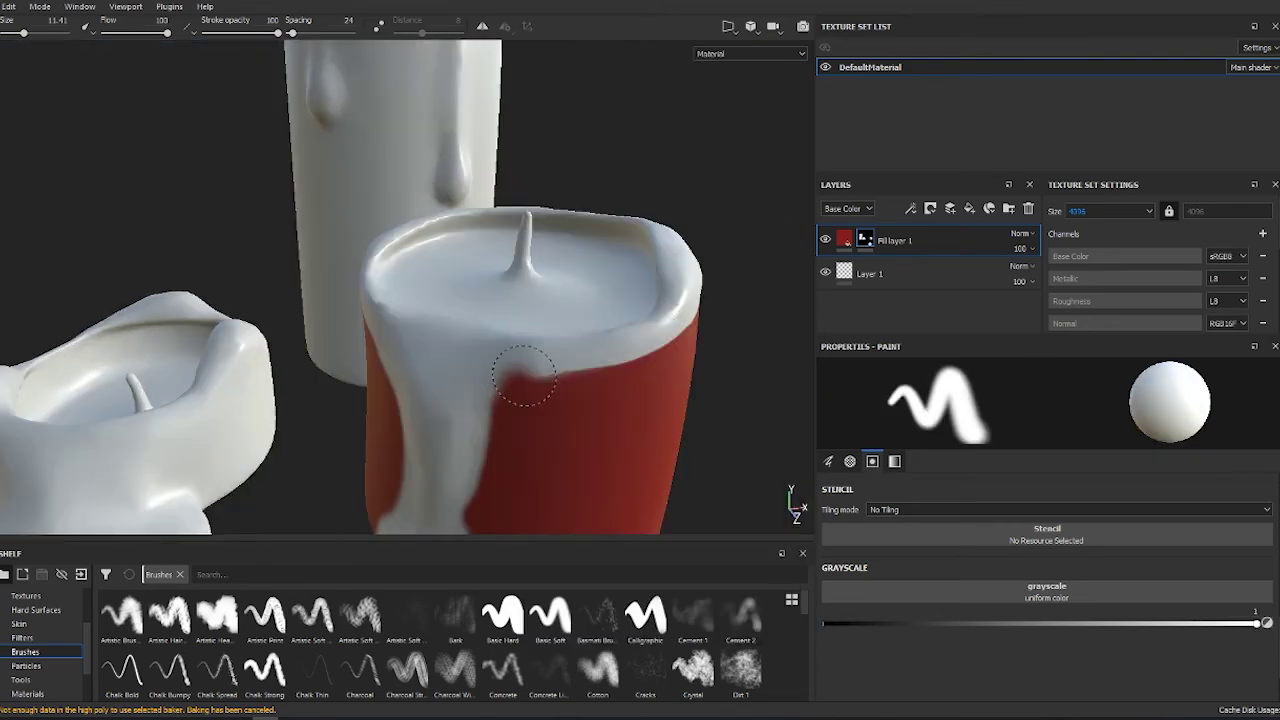
pyautogui.moveTo(522, 375)
pyautogui.keyDown('alt'); pyautogui.mouseDown()
pyautogui.moveTo(654, 449)
pyautogui.moveTo(737, 289)
pyautogui.mouseUp(); pyautogui.keyUp('alt')
pyautogui.press('F1')
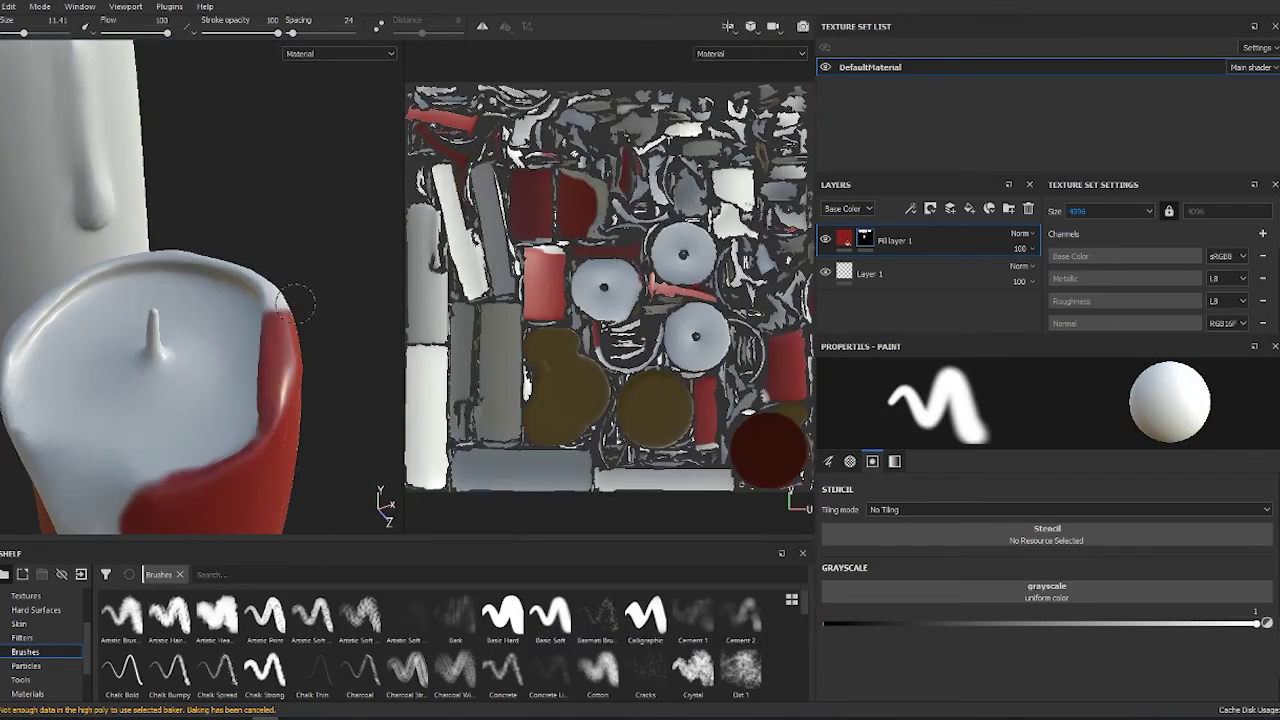
pyautogui.keyDown('alt'); pyautogui.moveTo(296, 302); pyautogui.dragTo(146, 377); pyautogui.keyUp('alt')
pyautogui.click(738, 63)
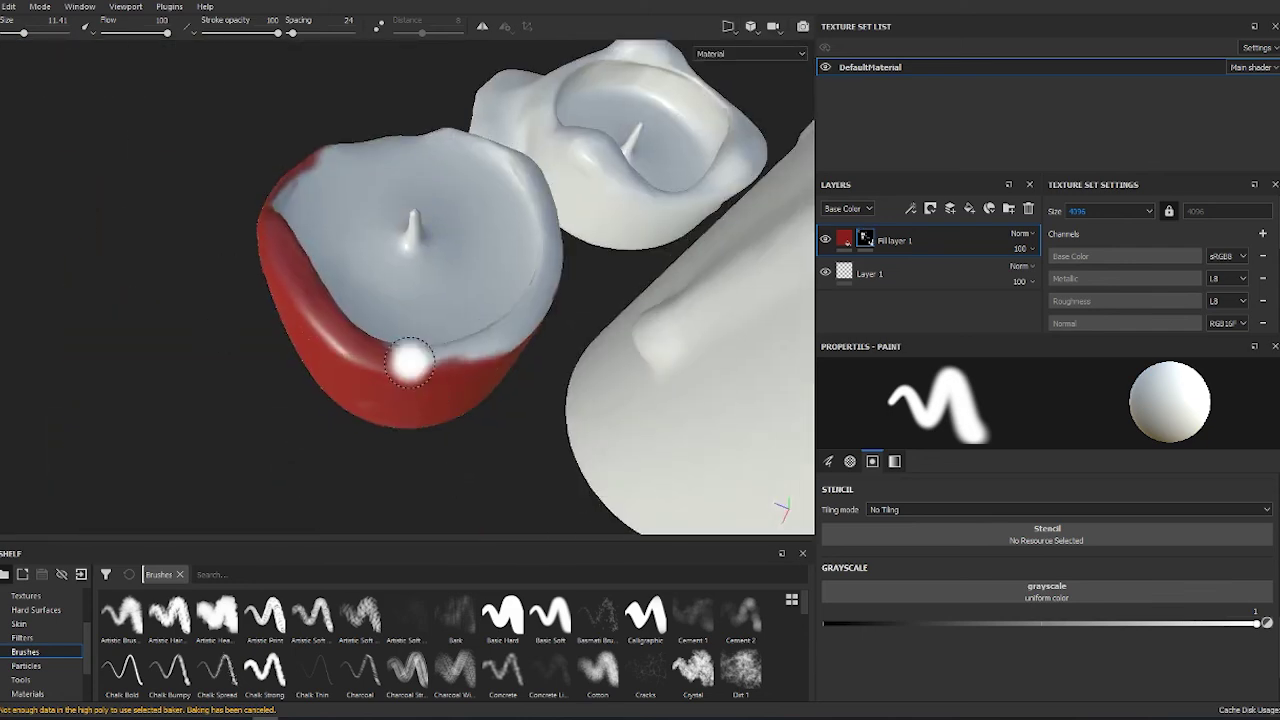
pyautogui.moveTo(408, 363)
pyautogui.keyDown('alt'); pyautogui.mouseDown()
pyautogui.moveTo(106, 266)
pyautogui.moveTo(749, 323)
pyautogui.moveTo(789, 497)
pyautogui.moveTo(560, 250)
pyautogui.moveTo(580, 222)
pyautogui.mouseUp(); pyautogui.keyUp('alt')
# Step: Paint red onto the white and tall candles' sides, leaving wax tops and drips white
pyautogui.moveTo(487, 489)
pyautogui.keyDown('alt'); pyautogui.mouseDown()
pyautogui.moveTo(193, 449)
pyautogui.moveTo(181, 383)
pyautogui.mouseUp(); pyautogui.keyUp('alt')
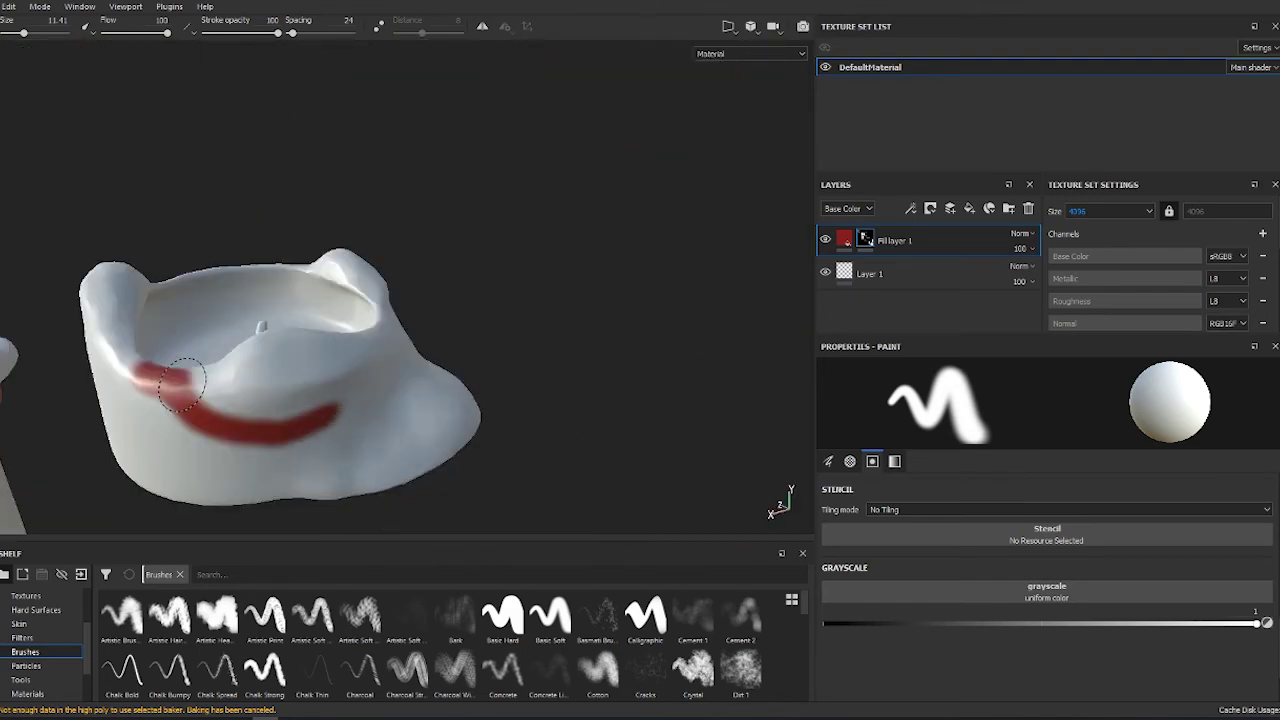
pyautogui.moveTo(207, 457)
pyautogui.keyDown('alt'); pyautogui.mouseDown()
pyautogui.moveTo(169, 354)
pyautogui.moveTo(193, 461)
pyautogui.mouseUp(); pyautogui.keyUp('alt')
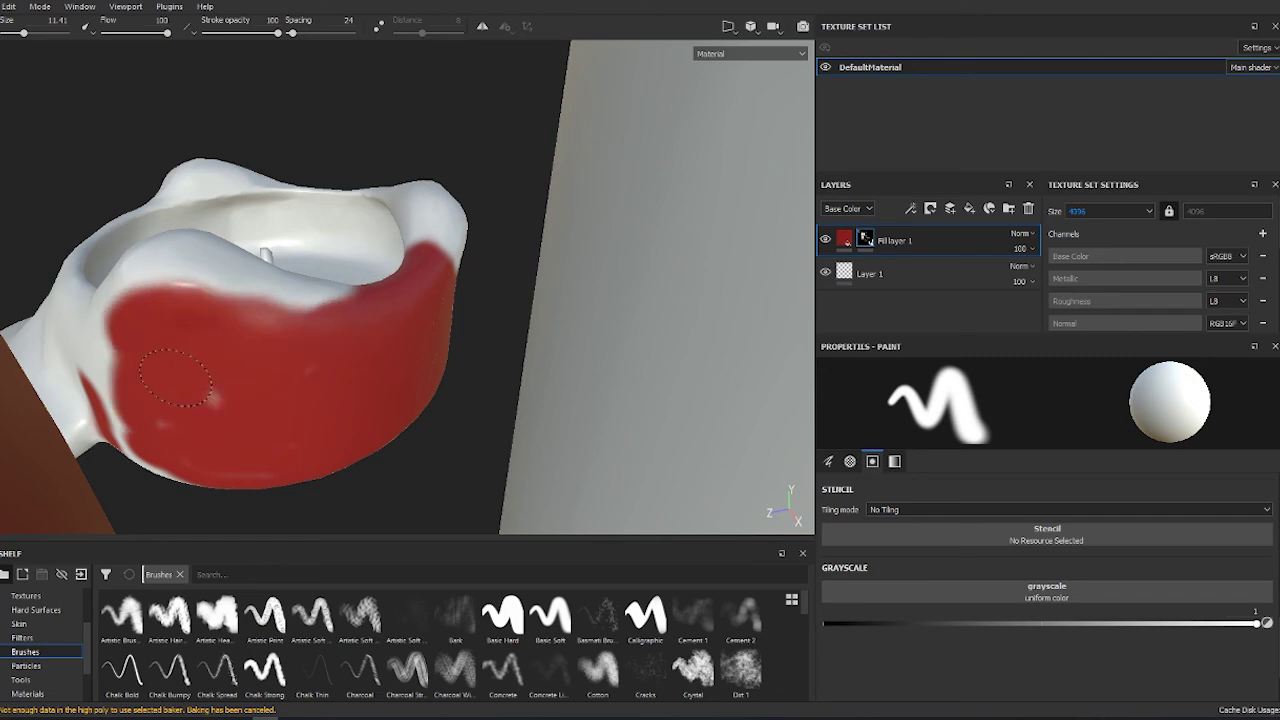
pyautogui.moveTo(175, 377)
pyautogui.keyDown('alt'); pyautogui.mouseDown()
pyautogui.moveTo(414, 403)
pyautogui.moveTo(423, 480)
pyautogui.moveTo(290, 450)
pyautogui.moveTo(320, 466)
pyautogui.moveTo(262, 362)
pyautogui.mouseUp(); pyautogui.keyUp('alt')
pyautogui.scroll(-5, 262, 362)
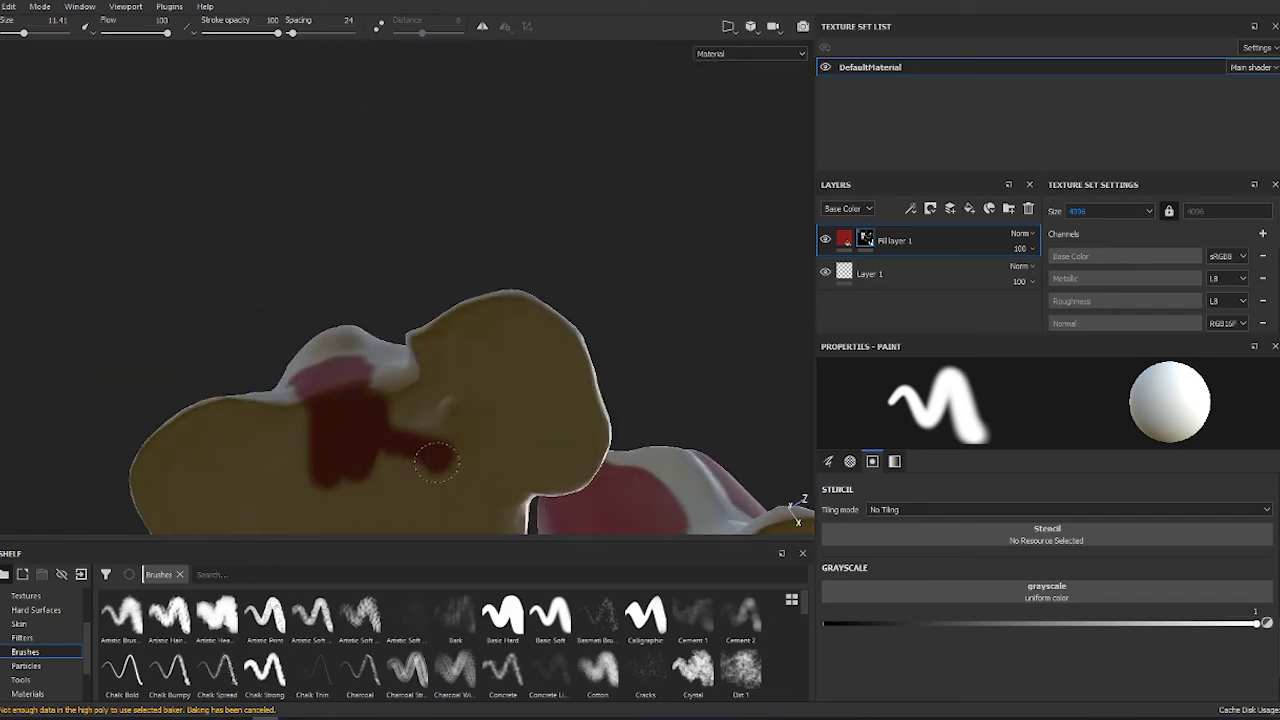
pyautogui.keyDown('alt'); pyautogui.moveTo(436, 462); pyautogui.dragTo(436, 230); pyautogui.keyUp('alt')
pyautogui.moveTo(471, 408)
pyautogui.keyDown('alt'); pyautogui.mouseDown()
pyautogui.moveTo(457, 314)
pyautogui.moveTo(400, 280)
pyautogui.mouseUp(); pyautogui.keyUp('alt')
pyautogui.scroll(-5, 400, 280)
pyautogui.scroll(5, 350, 236)
pyautogui.keyDown('alt'); pyautogui.moveTo(350, 235); pyautogui.dragTo(402, 177); pyautogui.keyUp('alt')
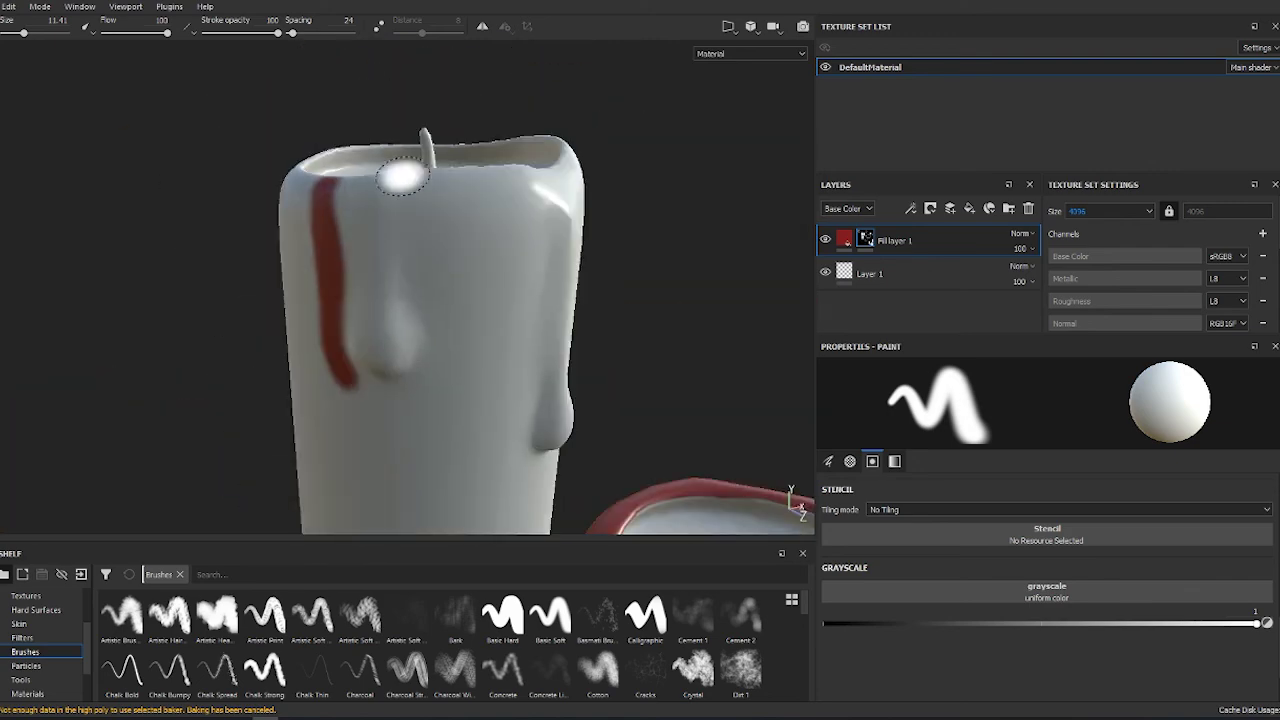
pyautogui.moveTo(340, 378)
pyautogui.keyDown('alt'); pyautogui.mouseDown()
pyautogui.moveTo(86, 386)
pyautogui.moveTo(390, 383)
pyautogui.moveTo(329, 129)
pyautogui.moveTo(200, 360)
pyautogui.moveTo(270, 396)
pyautogui.moveTo(363, 206)
pyautogui.moveTo(477, 374)
pyautogui.mouseUp(); pyautogui.keyUp('alt')
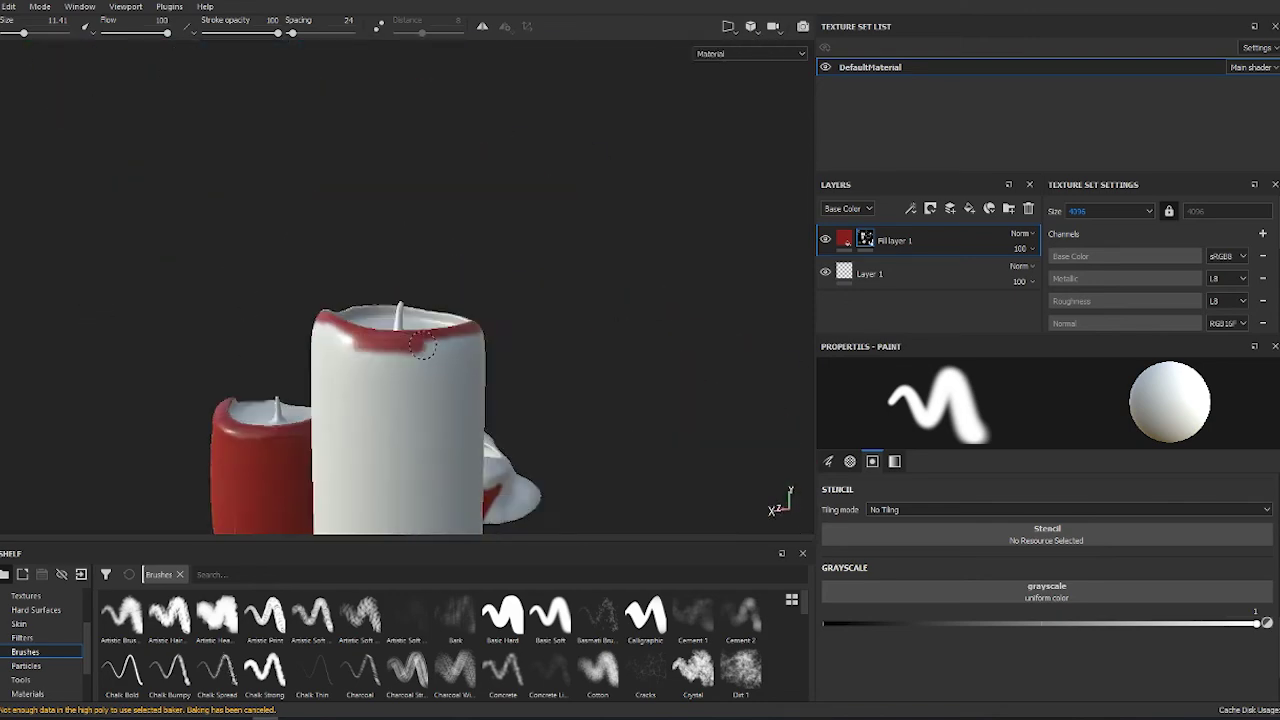
pyautogui.keyDown('alt'); pyautogui.moveTo(578, 392); pyautogui.dragTo(558, 335); pyautogui.keyUp('alt')
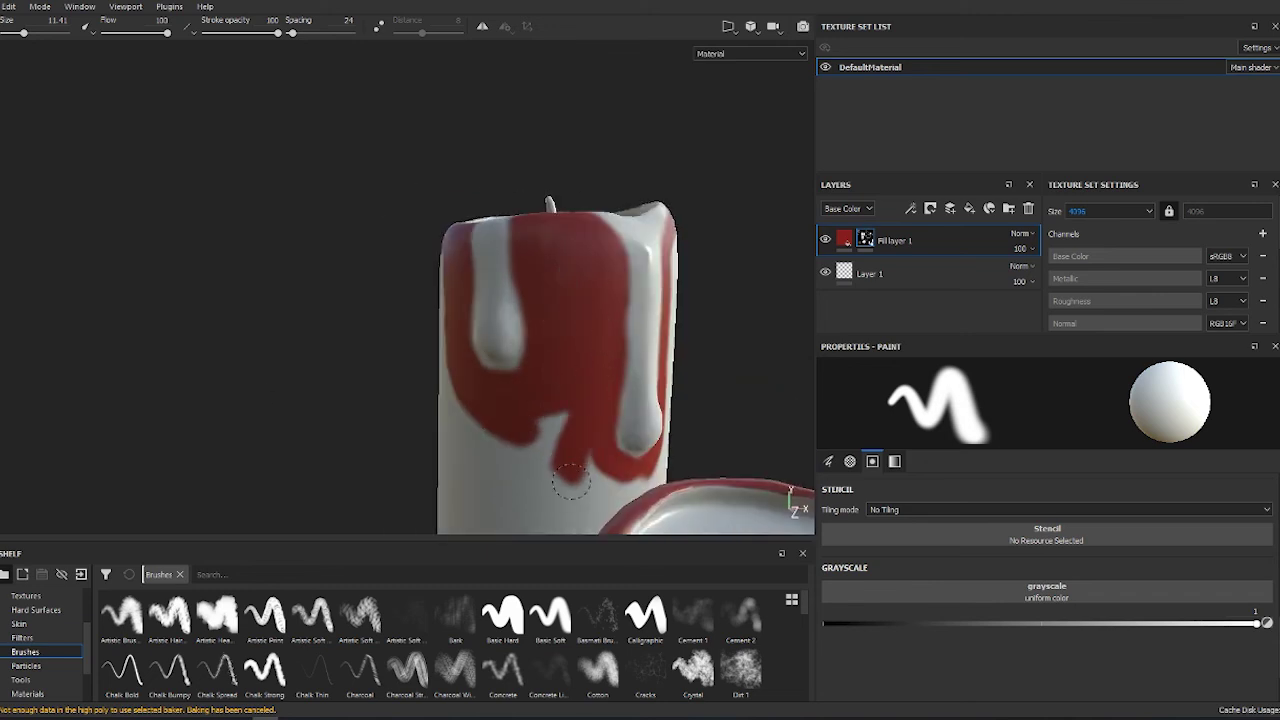
pyautogui.keyDown('alt'); pyautogui.moveTo(571, 481); pyautogui.dragTo(461, 464); pyautogui.keyUp('alt')
pyautogui.moveTo(503, 235)
pyautogui.keyDown('alt'); pyautogui.mouseDown()
pyautogui.moveTo(514, 269)
pyautogui.moveTo(582, 283)
pyautogui.mouseUp(); pyautogui.keyUp('alt')
pyautogui.keyDown('alt'); pyautogui.moveTo(590, 205); pyautogui.dragTo(495, 348); pyautogui.keyUp('alt')
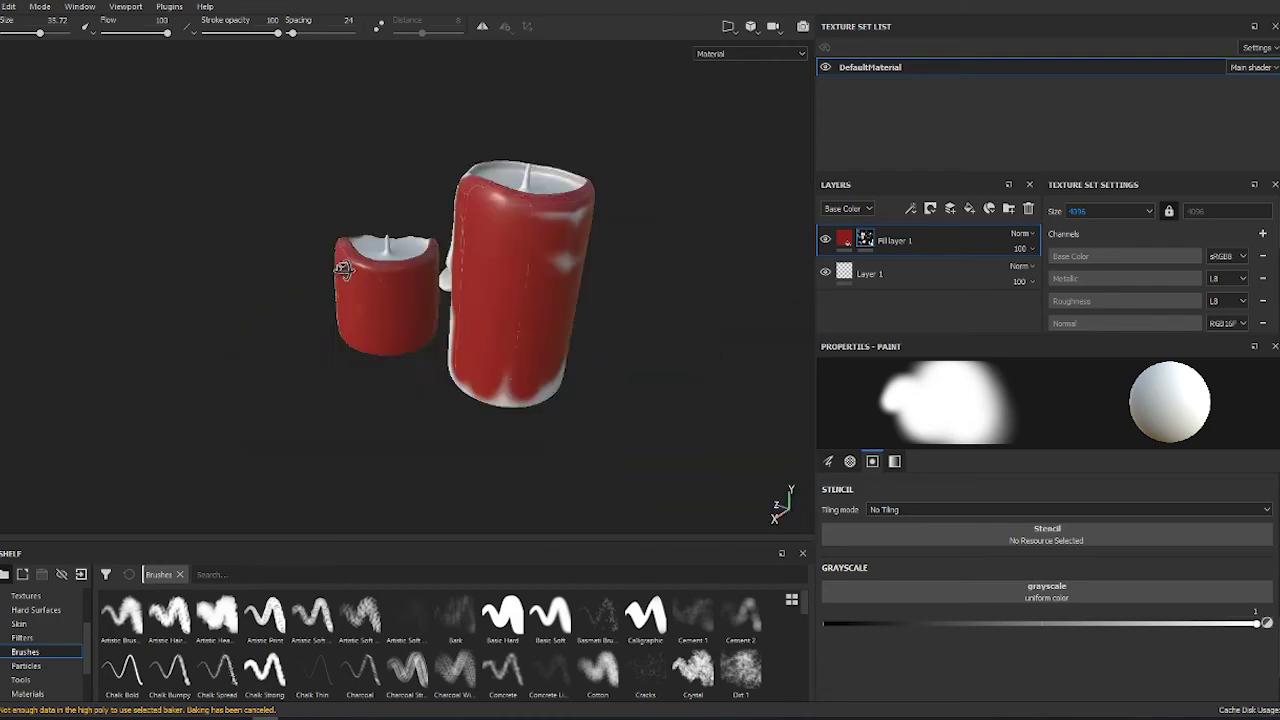
pyautogui.moveTo(487, 235)
pyautogui.keyDown('alt'); pyautogui.mouseDown()
pyautogui.moveTo(471, 300)
pyautogui.moveTo(258, 388)
pyautogui.mouseUp(); pyautogui.keyUp('alt')
pyautogui.press('f')
pyautogui.keyDown('alt'); pyautogui.moveTo(600, 300); pyautogui.dragTo(979, 215, button='right'); pyautogui.keyUp('alt')
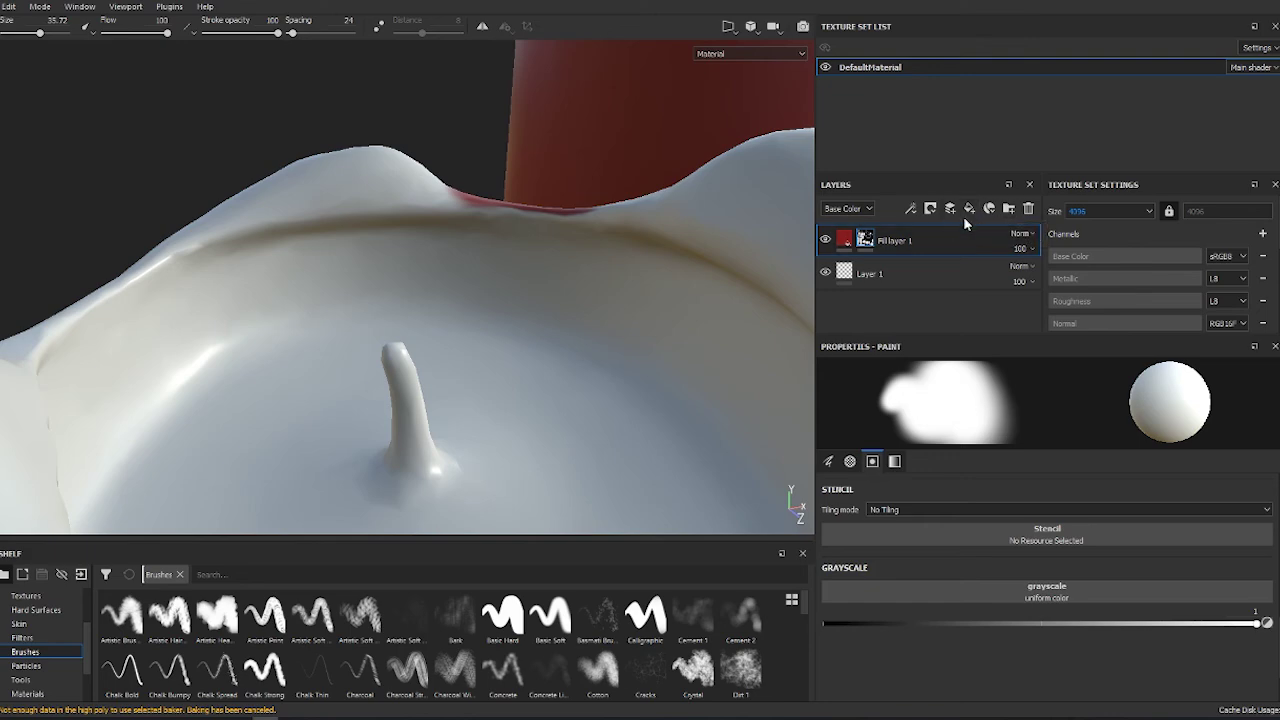
# Step: Add a second fill layer and adjust the brush while inspecting the candle tops
pyautogui.click(969, 212)
pyautogui.keyDown('alt'); pyautogui.moveTo(491, 300); pyautogui.dragTo(499, 464); pyautogui.keyUp('alt')
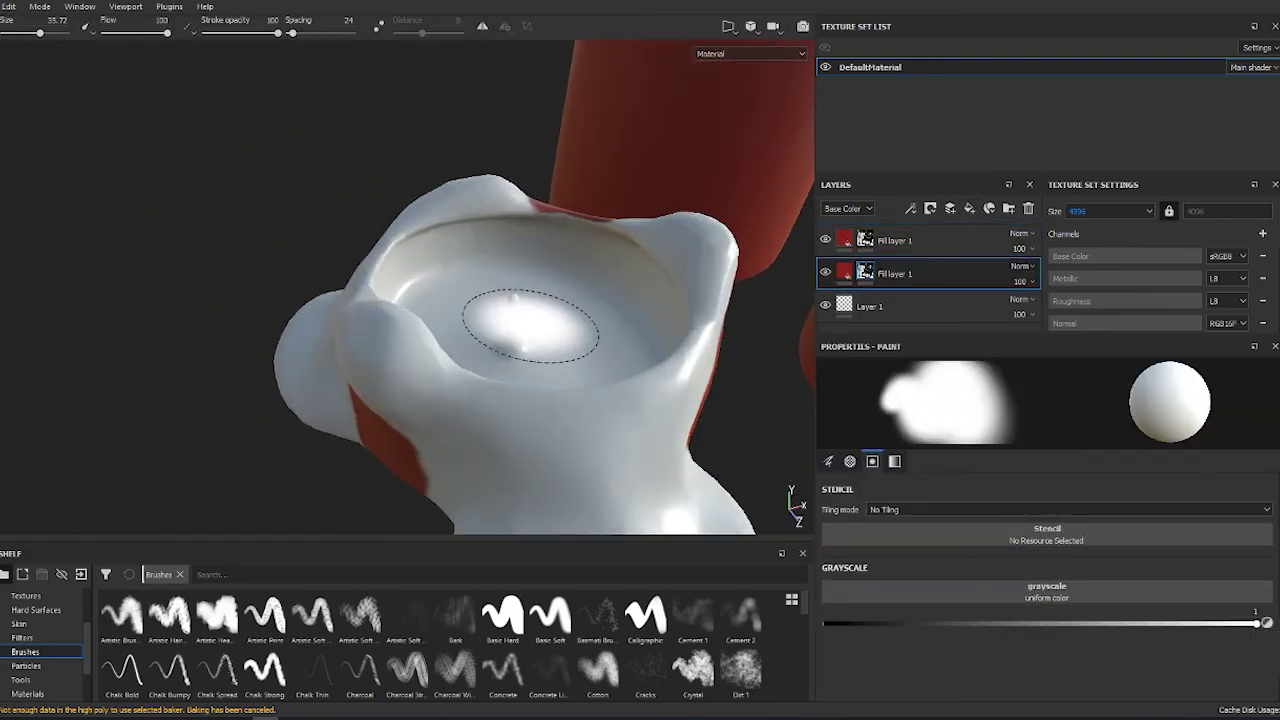
pyautogui.rightClick(499, 464)
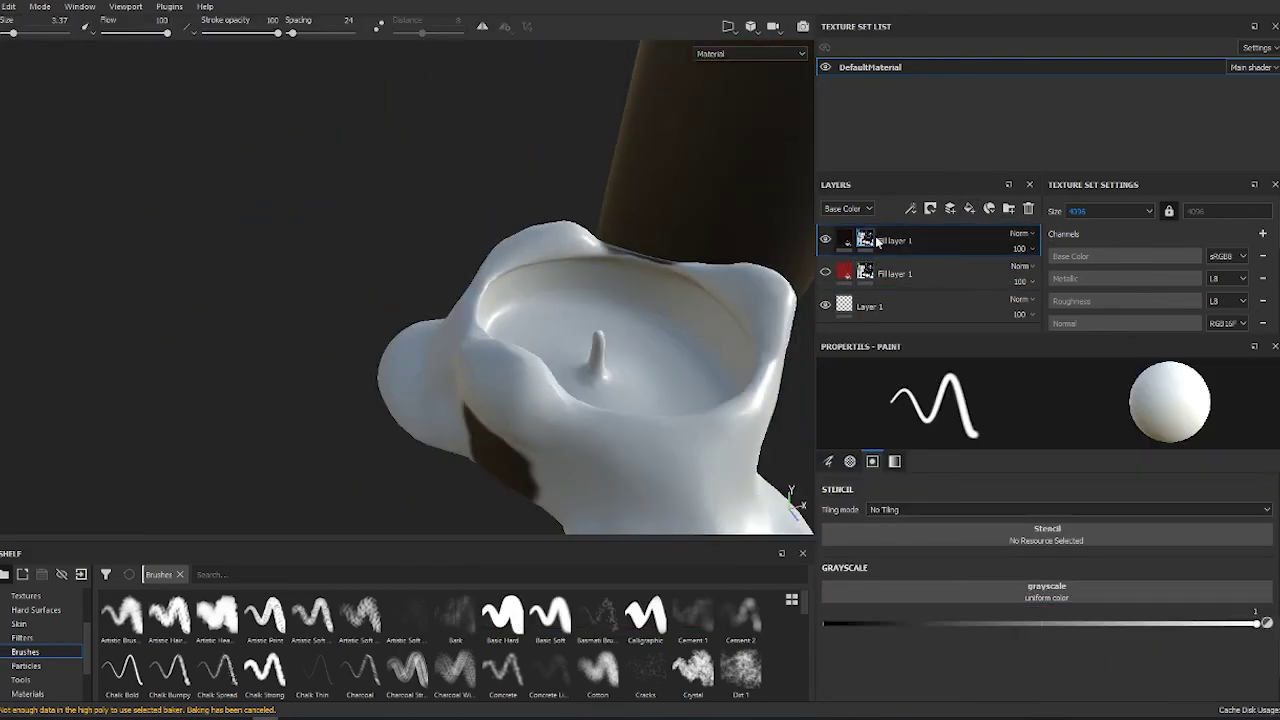
pyautogui.moveTo(542, 376)
pyautogui.keyDown('alt'); pyautogui.mouseDown()
pyautogui.moveTo(543, 272)
pyautogui.moveTo(509, 272)
pyautogui.moveTo(467, 353)
pyautogui.mouseUp(); pyautogui.keyUp('alt')
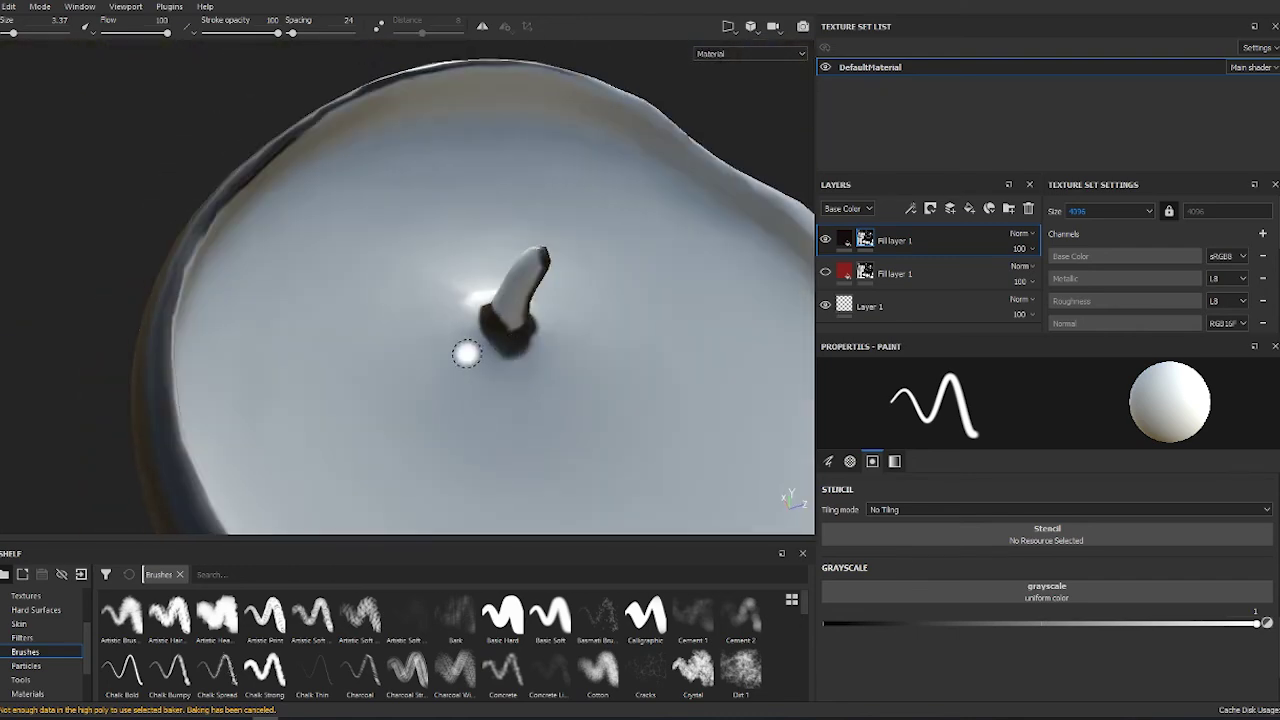
pyautogui.moveTo(505, 305)
pyautogui.keyDown('alt'); pyautogui.mouseDown()
pyautogui.moveTo(674, 306)
pyautogui.moveTo(560, 330)
pyautogui.mouseUp(); pyautogui.keyUp('alt')
pyautogui.scroll(-5, 463, 346)
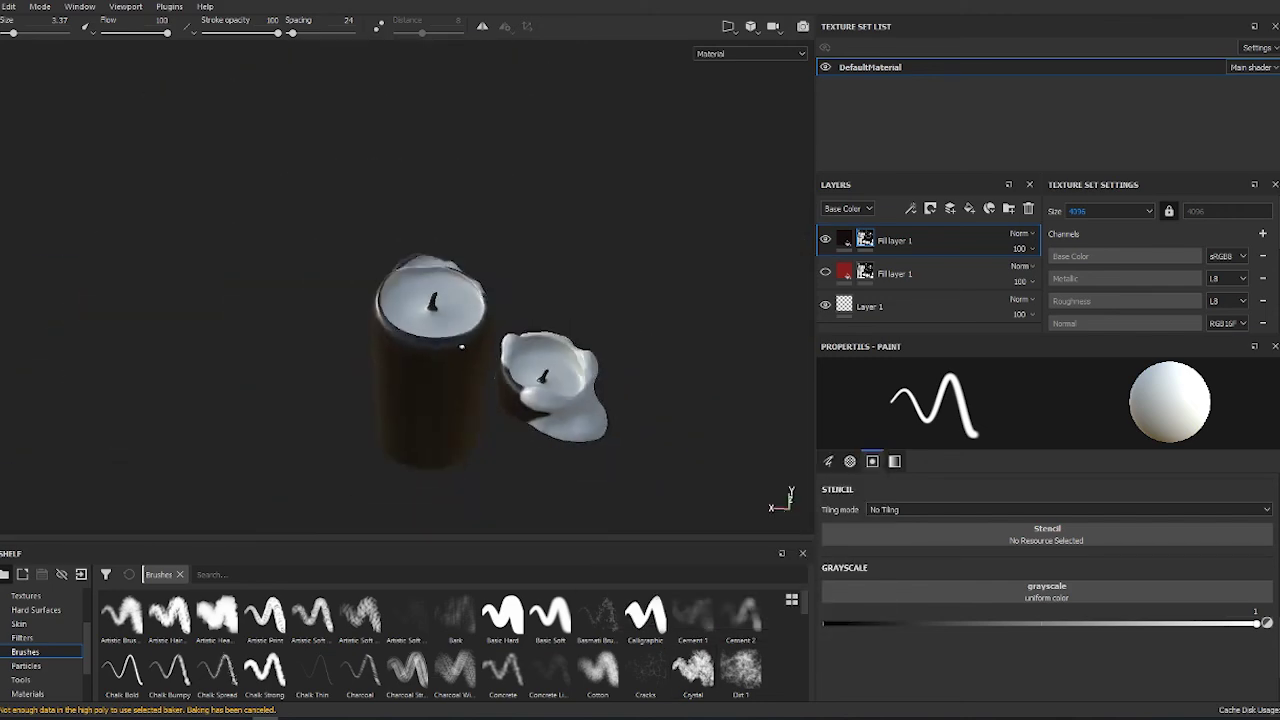
pyautogui.scroll(5, 461, 323)
pyautogui.moveTo(461, 323)
pyautogui.keyDown('alt'); pyautogui.mouseDown()
pyautogui.moveTo(533, 281)
pyautogui.moveTo(522, 380)
pyautogui.mouseUp(); pyautogui.keyUp('alt')
pyautogui.scroll(-5, 520, 401)
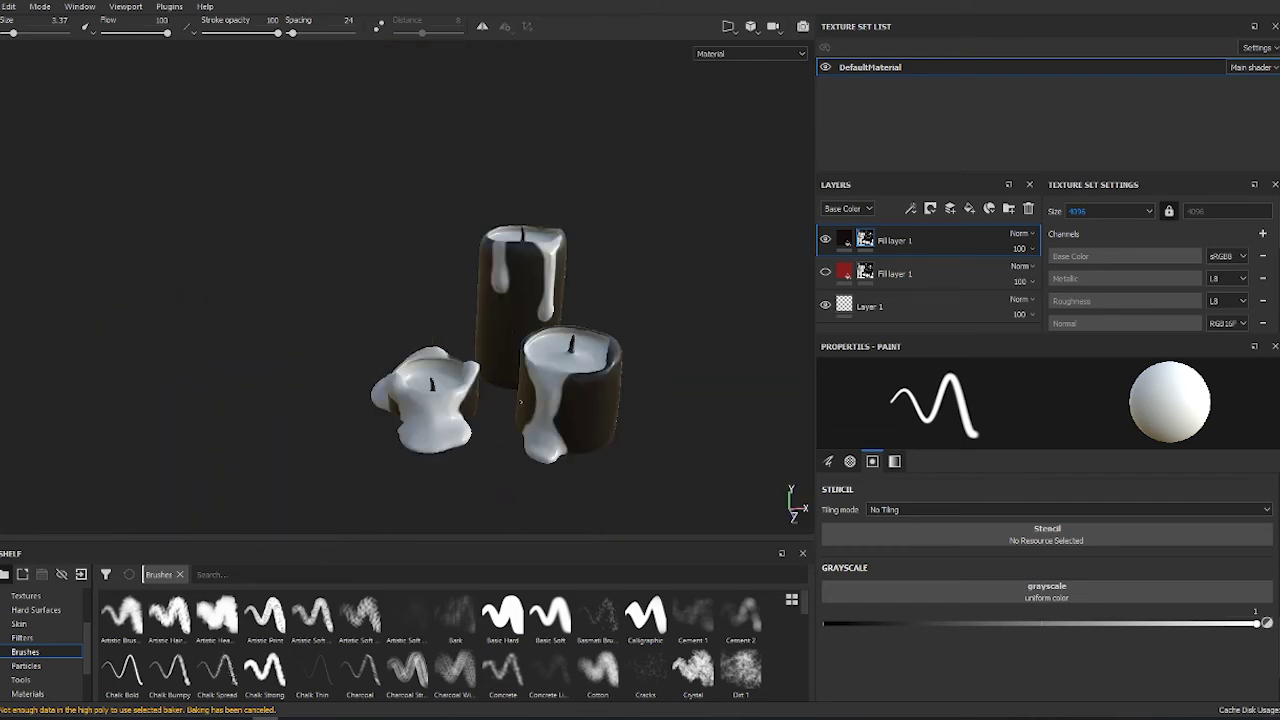
# Step: Add a Levels effect to the top fill layer's mask and enlarge the brush to about 10.9
pyautogui.click(843, 247)
pyautogui.scroll(5, 434, 320)
pyautogui.keyDown('alt'); pyautogui.moveTo(434, 320); pyautogui.dragTo(483, 362); pyautogui.keyUp('alt')
pyautogui.scroll(-5, 483, 362)
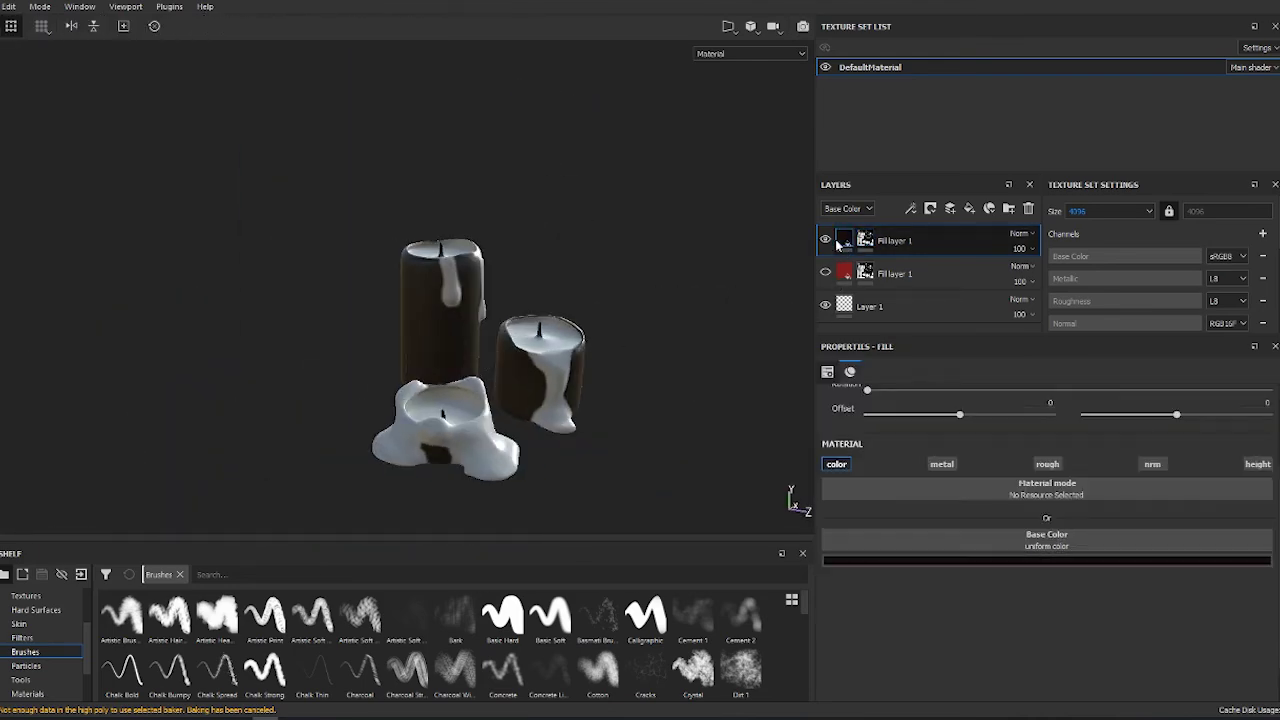
pyautogui.rightClick(838, 245)
pyautogui.click(880, 420)
pyautogui.scroll(5, 450, 340)
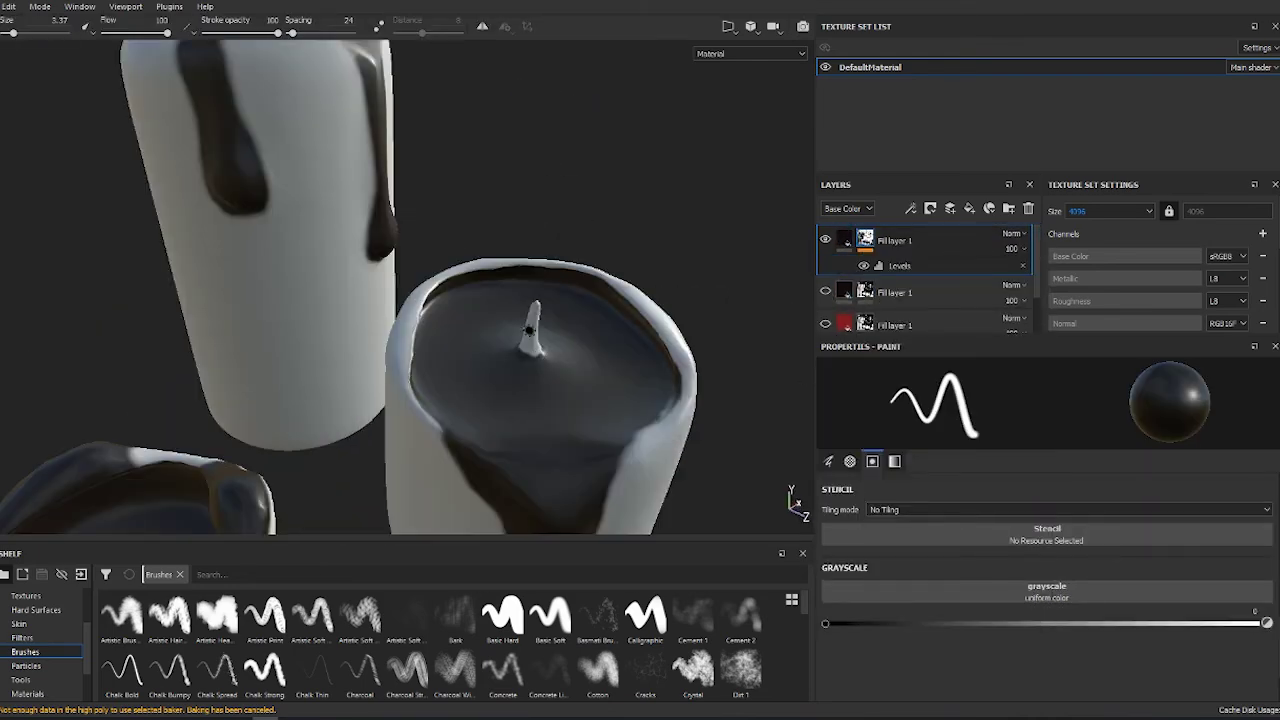
pyautogui.keyDown('alt'); pyautogui.moveTo(450, 340); pyautogui.dragTo(56, 290); pyautogui.keyUp('alt')
pyautogui.rightClick(400, 230)
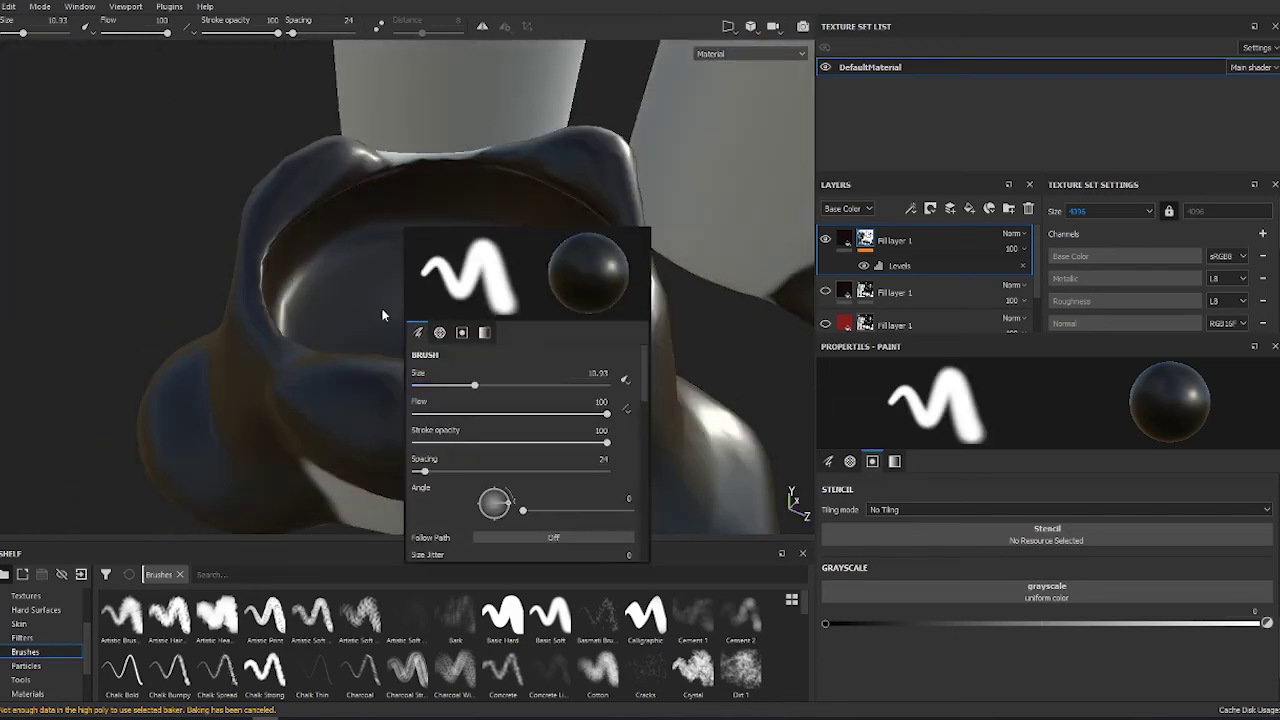
pyautogui.scroll(3, 450, 300)
pyautogui.keyDown('alt'); pyautogui.moveTo(450, 300); pyautogui.dragTo(660, 226); pyautogui.keyUp('alt')
pyautogui.press('f')
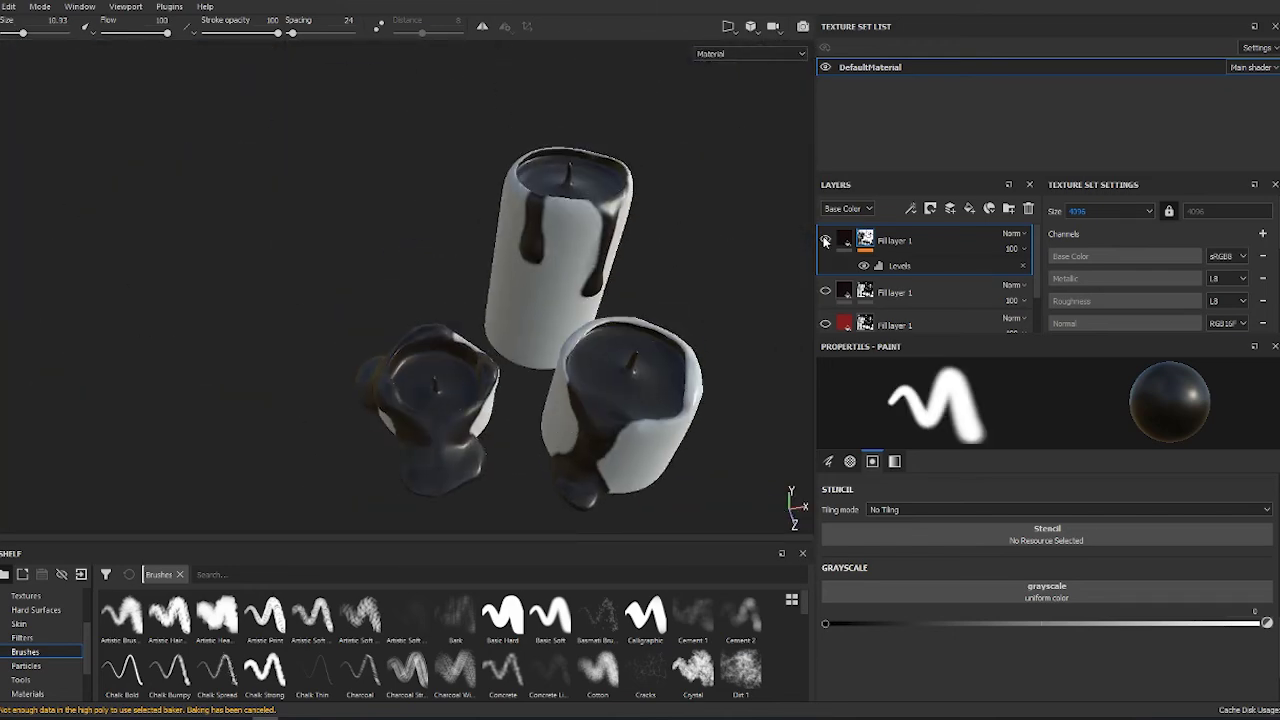
# Step: Add another fill layer with black mask, then paint black into the second fill layer's mask
pyautogui.click(910, 208)
pyautogui.click(940, 240)
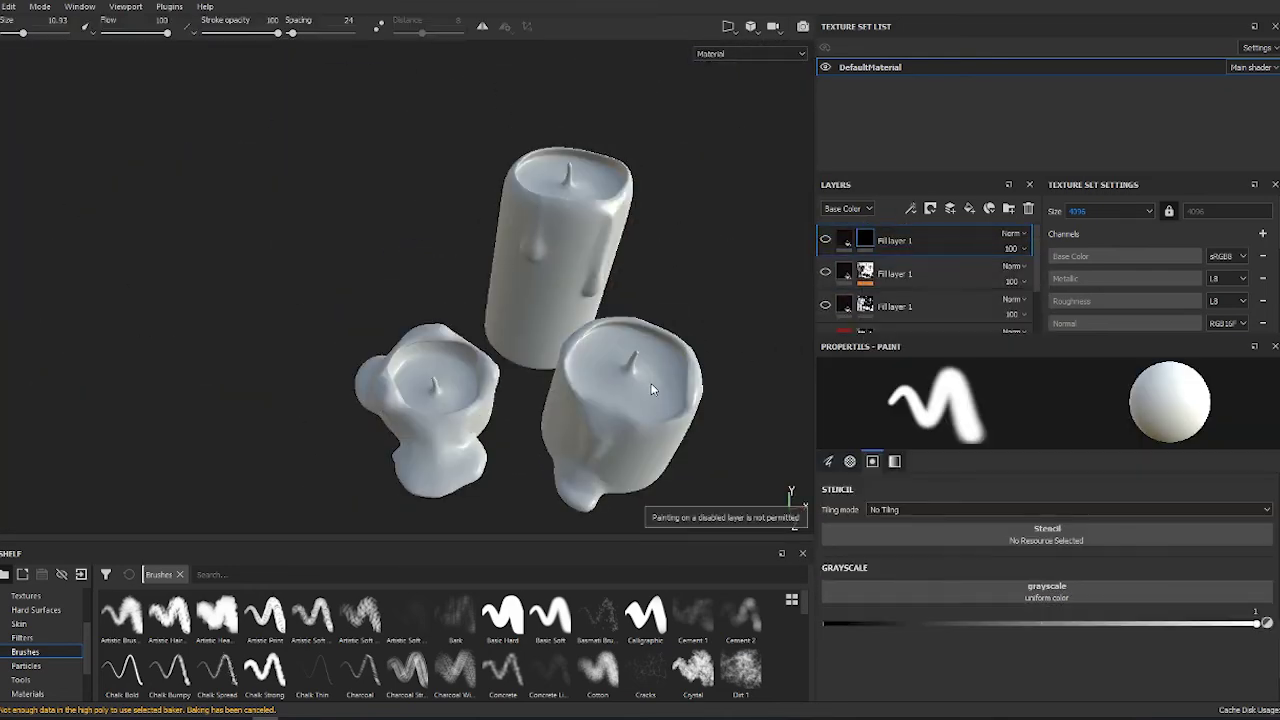
pyautogui.keyDown('alt'); pyautogui.moveTo(651, 389); pyautogui.dragTo(620, 380); pyautogui.keyUp('alt')
pyautogui.scroll(5, 343, 371)
pyautogui.keyDown('alt'); pyautogui.moveTo(343, 371); pyautogui.dragTo(491, 306); pyautogui.keyUp('alt')
pyautogui.scroll(-5, 577, 319)
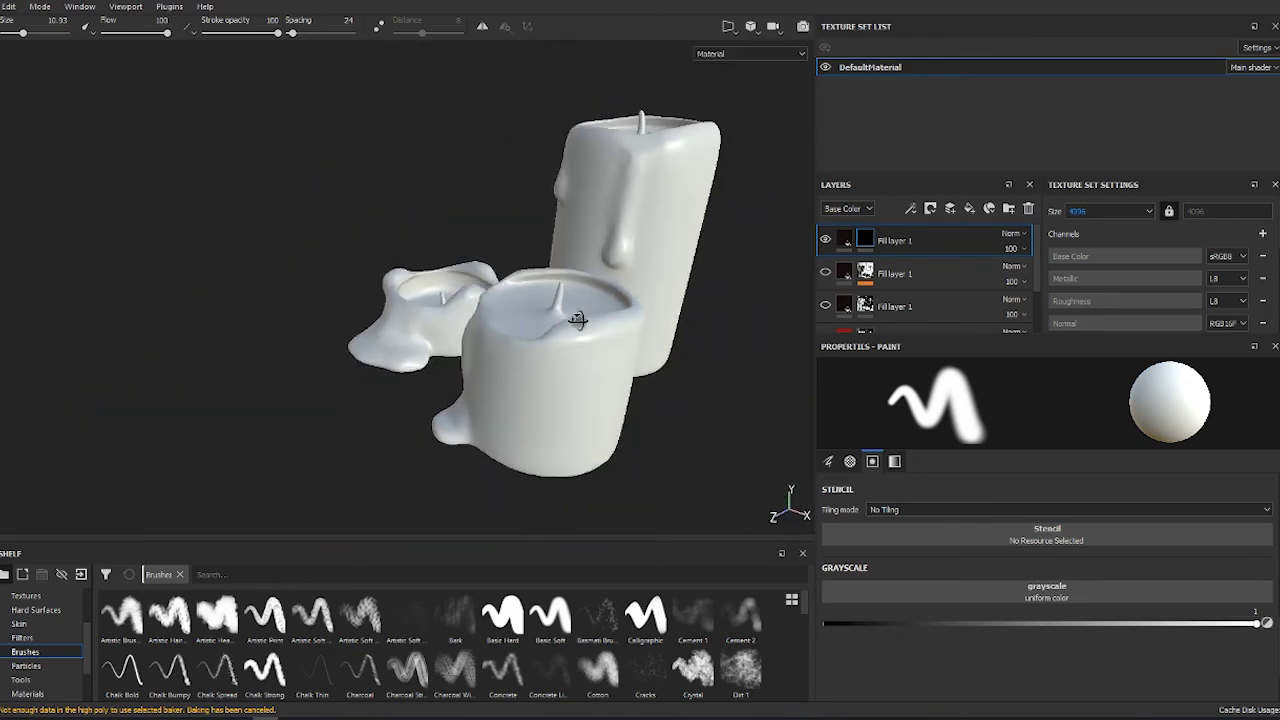
pyautogui.click(895, 273)
pyautogui.click(865, 273)
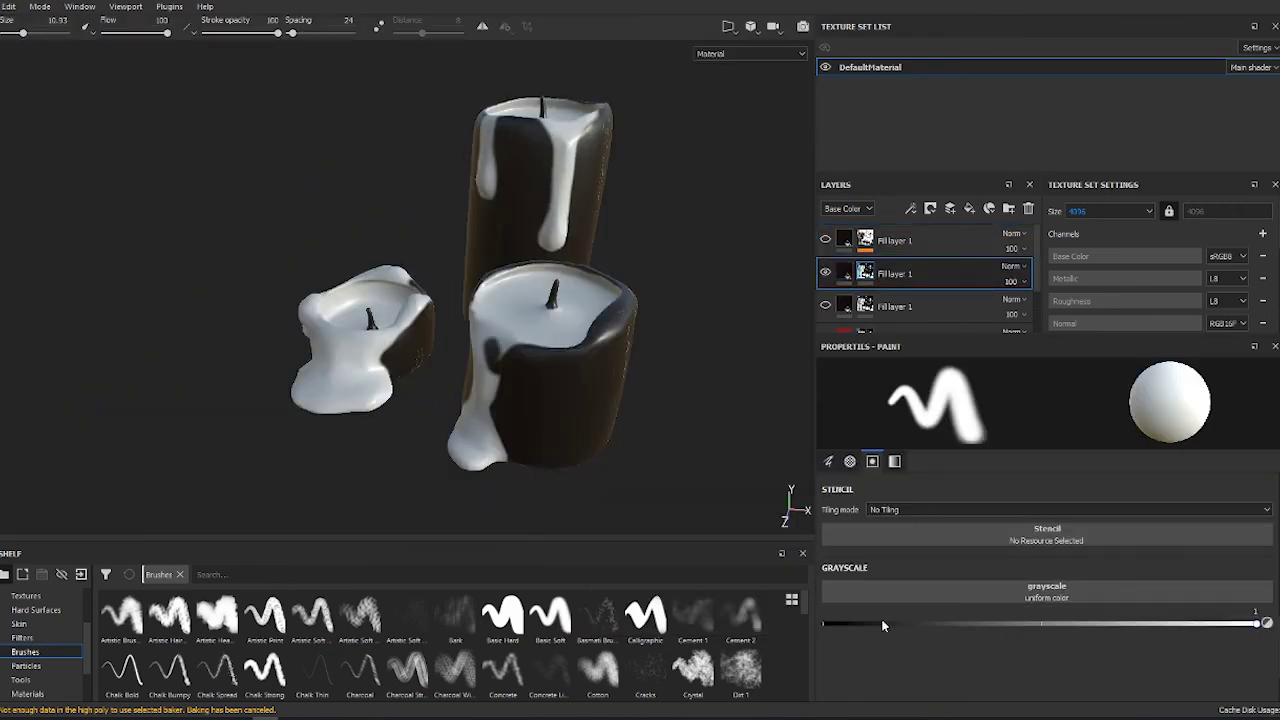
pyautogui.moveTo(882, 625); pyautogui.dragTo(825, 624)
pyautogui.keyDown('alt'); pyautogui.moveTo(443, 414); pyautogui.dragTo(530, 270); pyautogui.keyUp('alt')
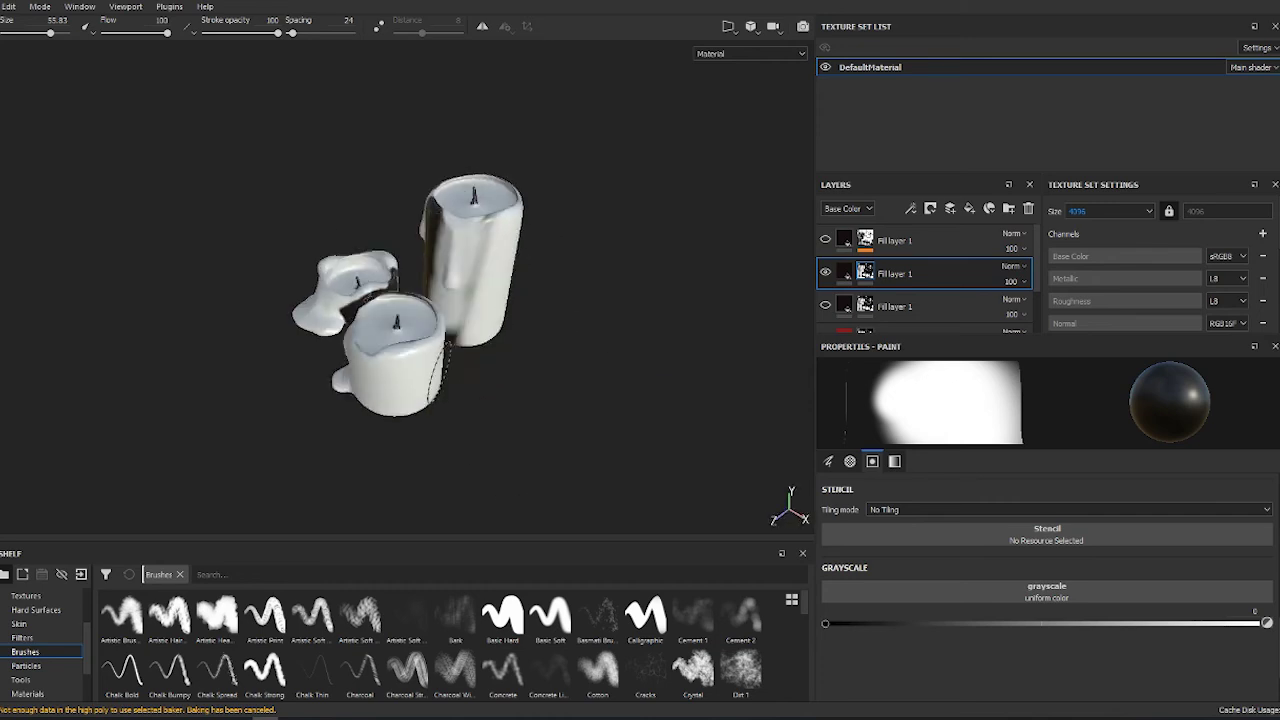
pyautogui.keyDown('alt'); pyautogui.moveTo(443, 312); pyautogui.dragTo(478, 307); pyautogui.keyUp('alt')
pyautogui.moveTo(560, 360)
pyautogui.keyDown('alt'); pyautogui.mouseDown()
pyautogui.moveTo(520, 300)
pyautogui.moveTo(480, 380)
pyautogui.moveTo(558, 392)
pyautogui.moveTo(758, 325)
pyautogui.mouseUp(); pyautogui.keyUp('alt')
pyautogui.rightClick(440, 280)
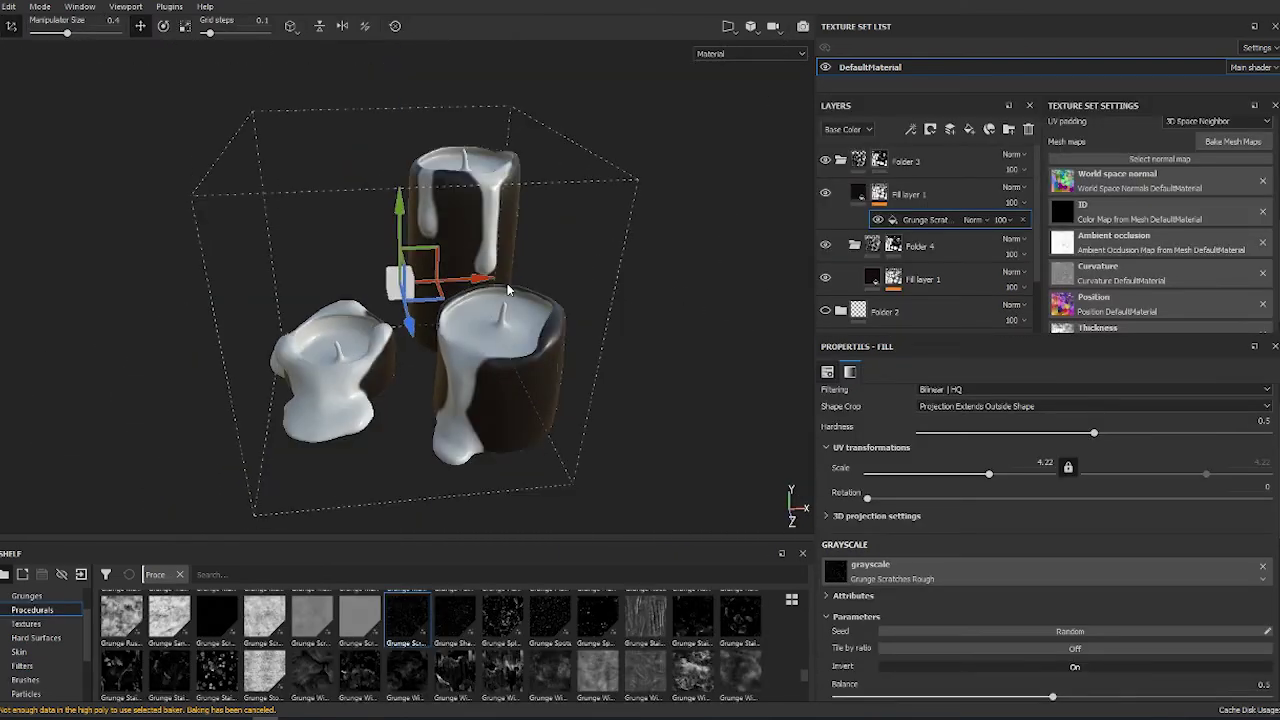
pyautogui.keyDown('alt'); pyautogui.moveTo(508, 290); pyautogui.dragTo(530, 288); pyautogui.keyUp('alt')
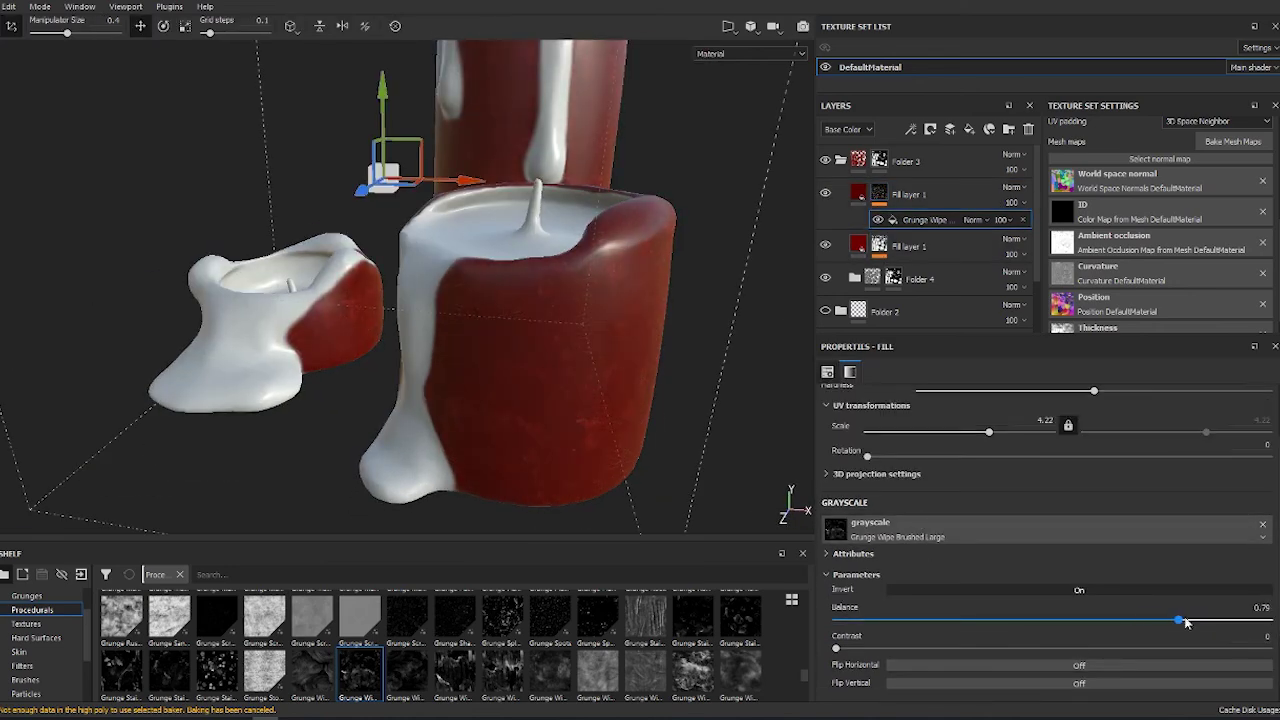
# Step: Tweak the grunge mask balance and edit the Grunge Scratches Rough mask
pyautogui.moveTo(1031, 628); pyautogui.dragTo(1021, 628)
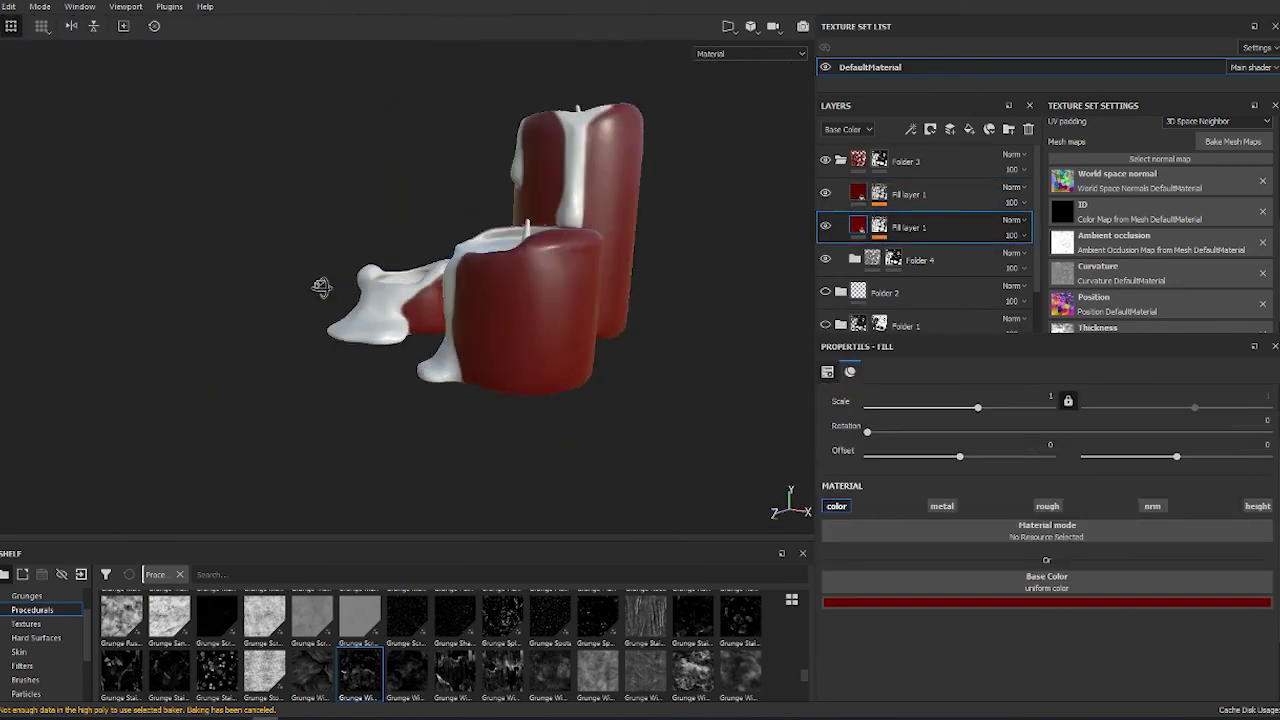
pyautogui.moveTo(323, 286)
pyautogui.keyDown('alt'); pyautogui.mouseDown()
pyautogui.moveTo(500, 286)
pyautogui.moveTo(223, 246)
pyautogui.mouseUp(); pyautogui.keyUp('alt')
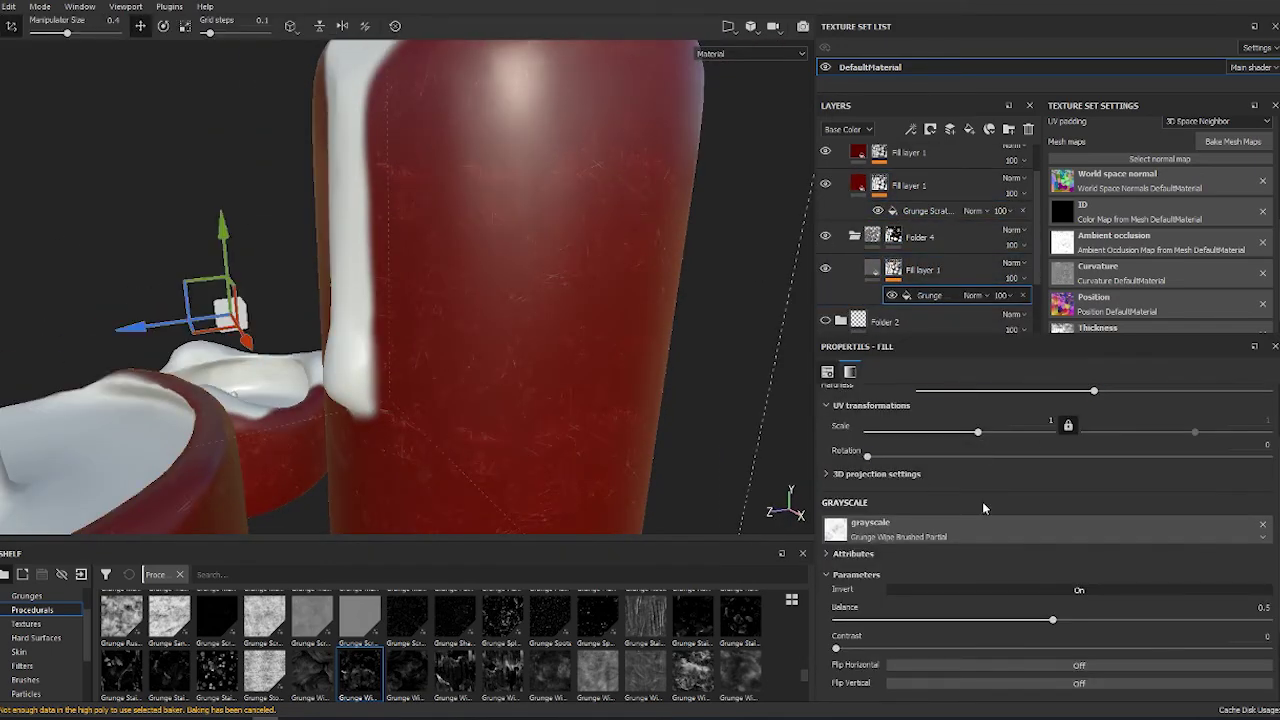
pyautogui.scroll(2, 983, 509)
pyautogui.click(930, 210)
pyautogui.scroll(1, 986, 321)
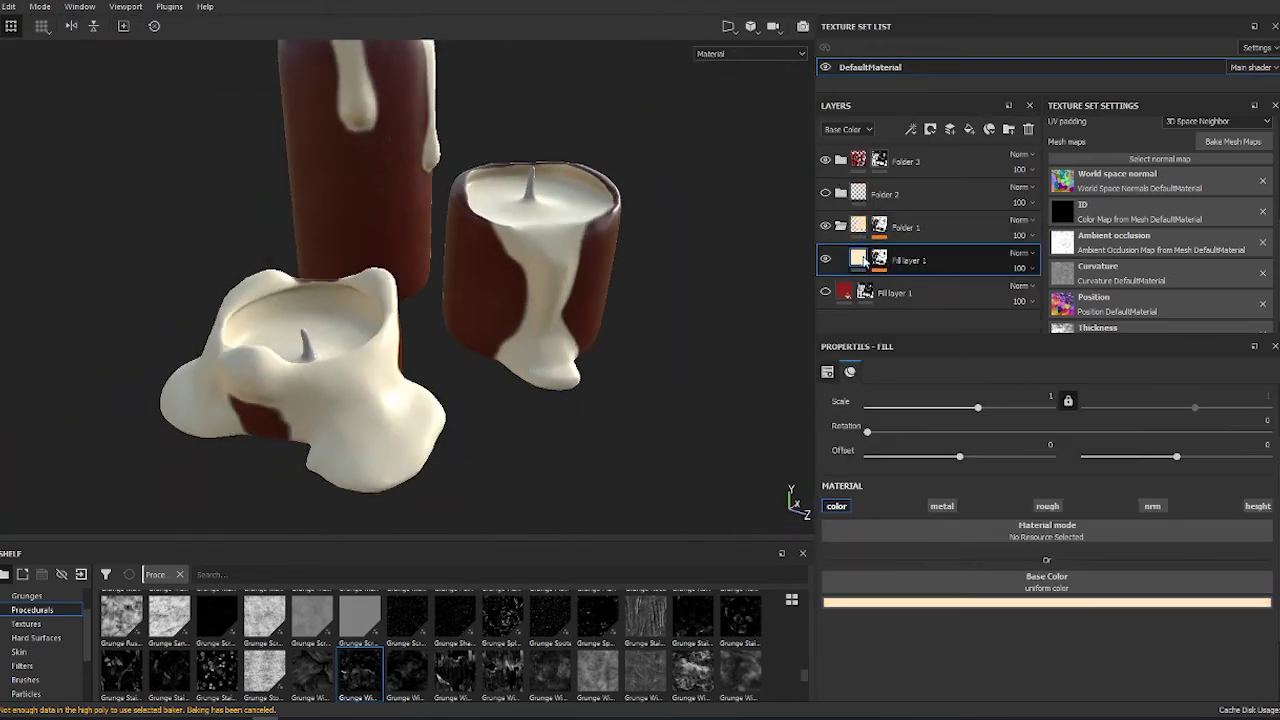
# Step: Add a fill effect to Fill layer 1's mask with Grunge Wipe Dusty, tri-planar projection, inverted
pyautogui.rightClick(866, 261)
pyautogui.click(910, 528)
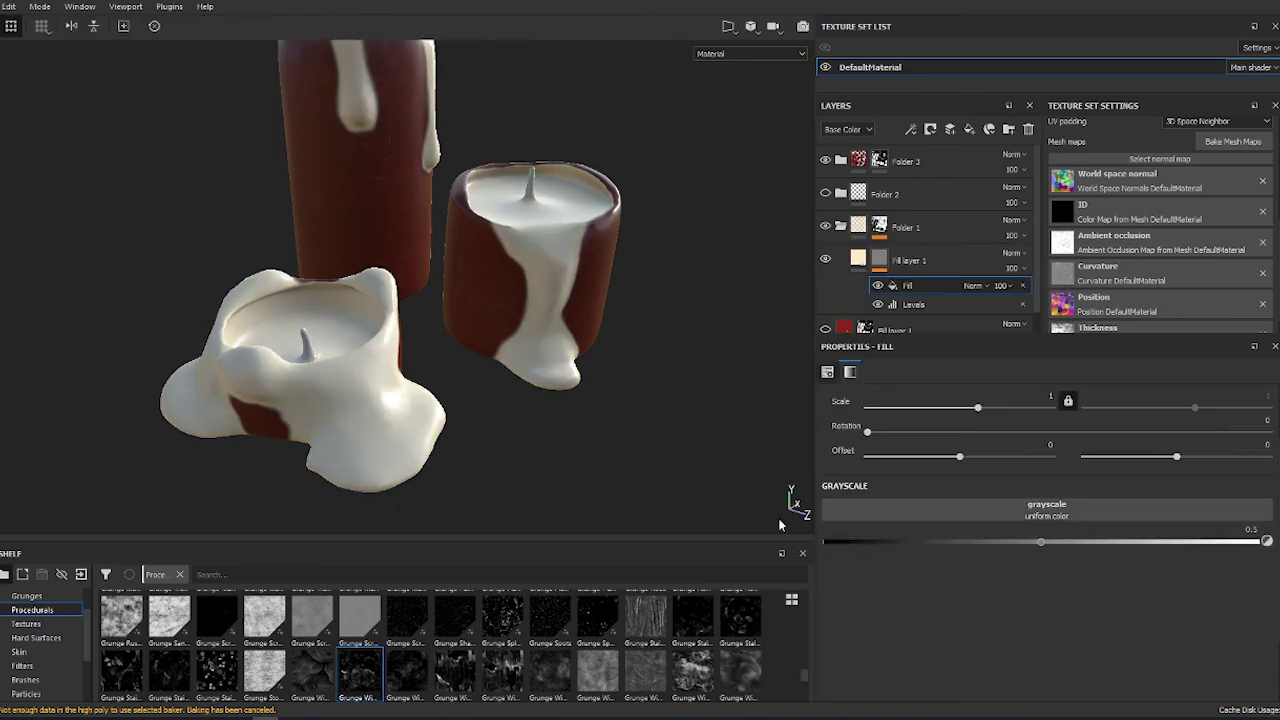
pyautogui.moveTo(968, 512); pyautogui.dragTo(955, 510)
pyautogui.click(1090, 414)
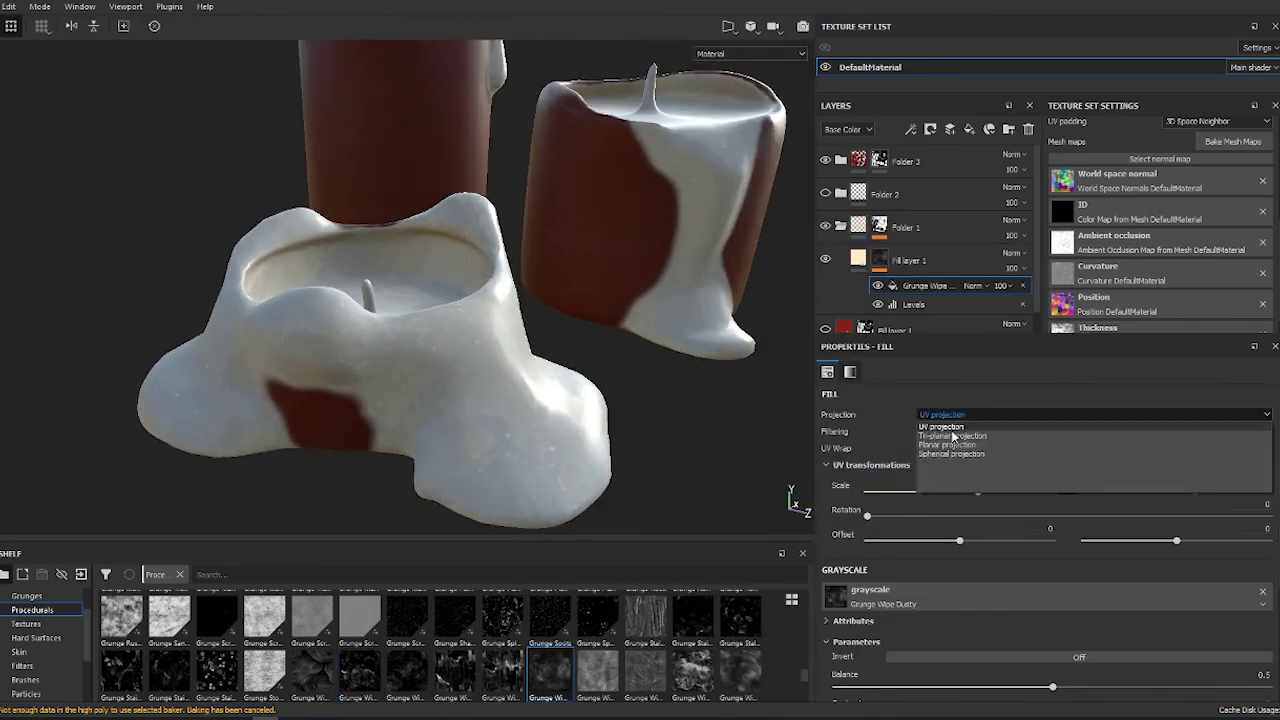
pyautogui.click(955, 414)
pyautogui.scroll(-1, 1000, 600)
pyautogui.click(1079, 589)
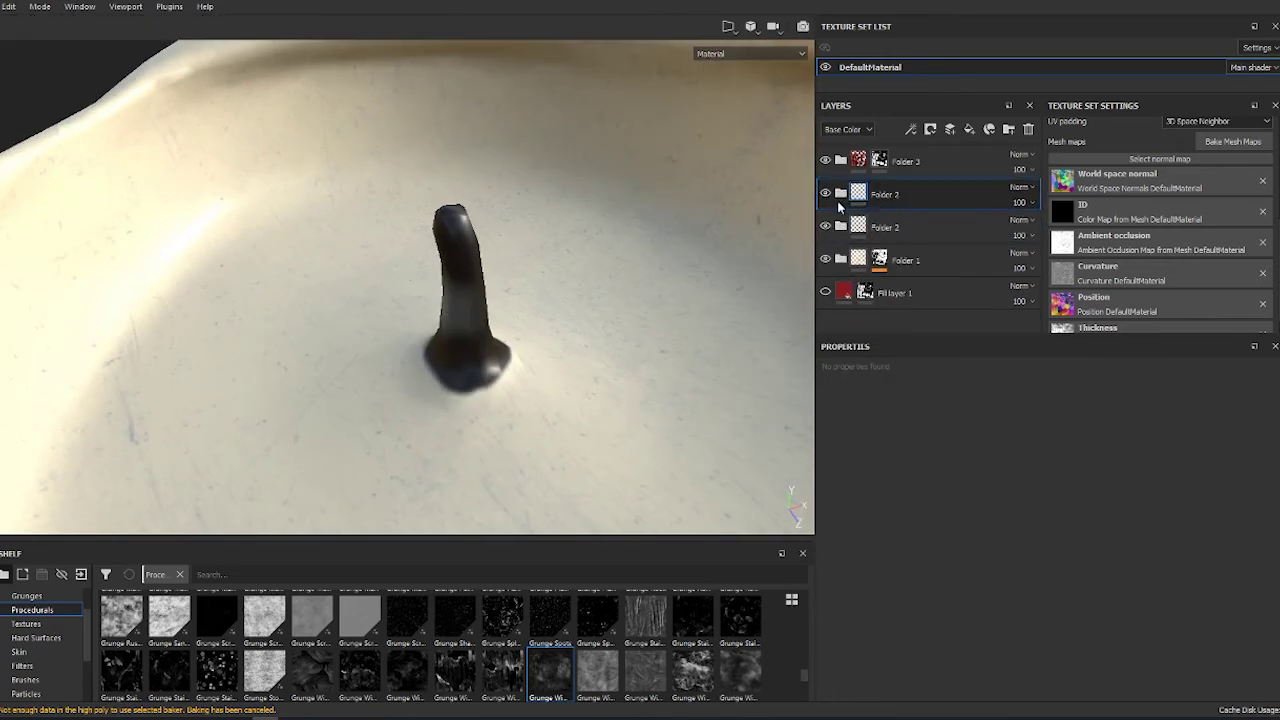
# Step: Paint the wick near-black using the Basic Soft brush with no alpha
pyautogui.keyDown('alt'); pyautogui.moveTo(700, 230); pyautogui.dragTo(254, 286); pyautogui.keyUp('alt')
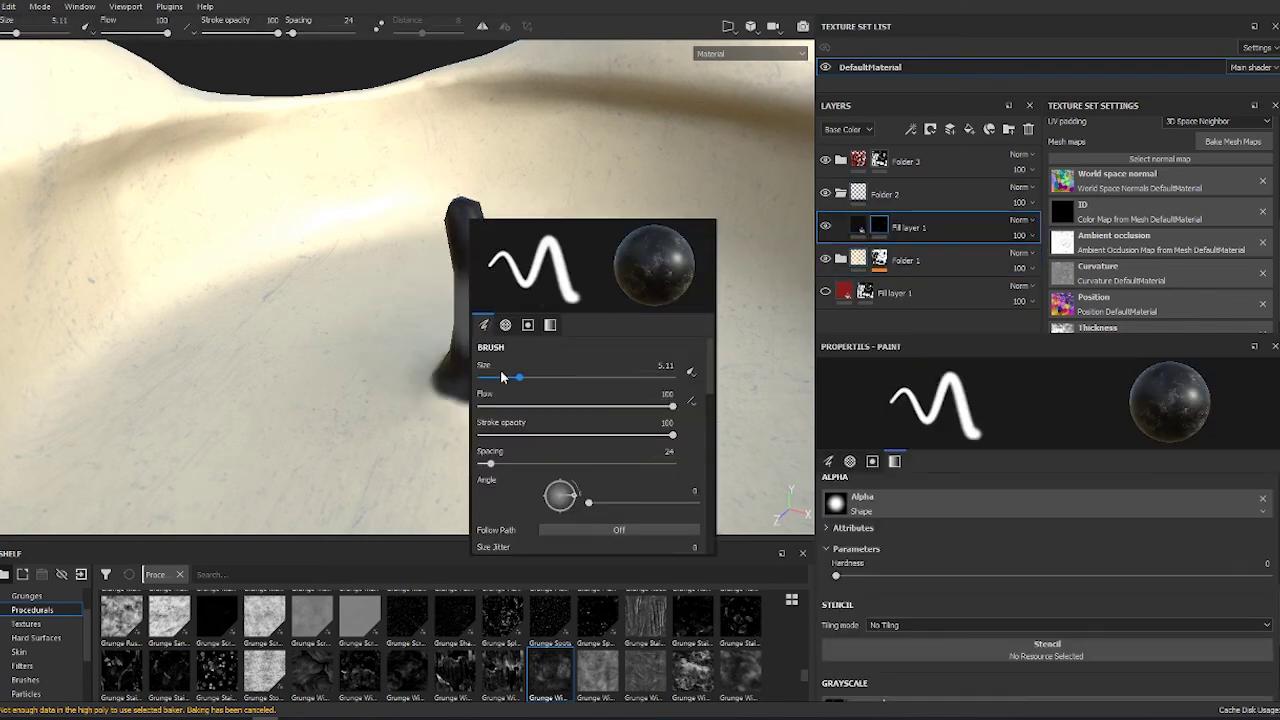
pyautogui.click(705, 385)
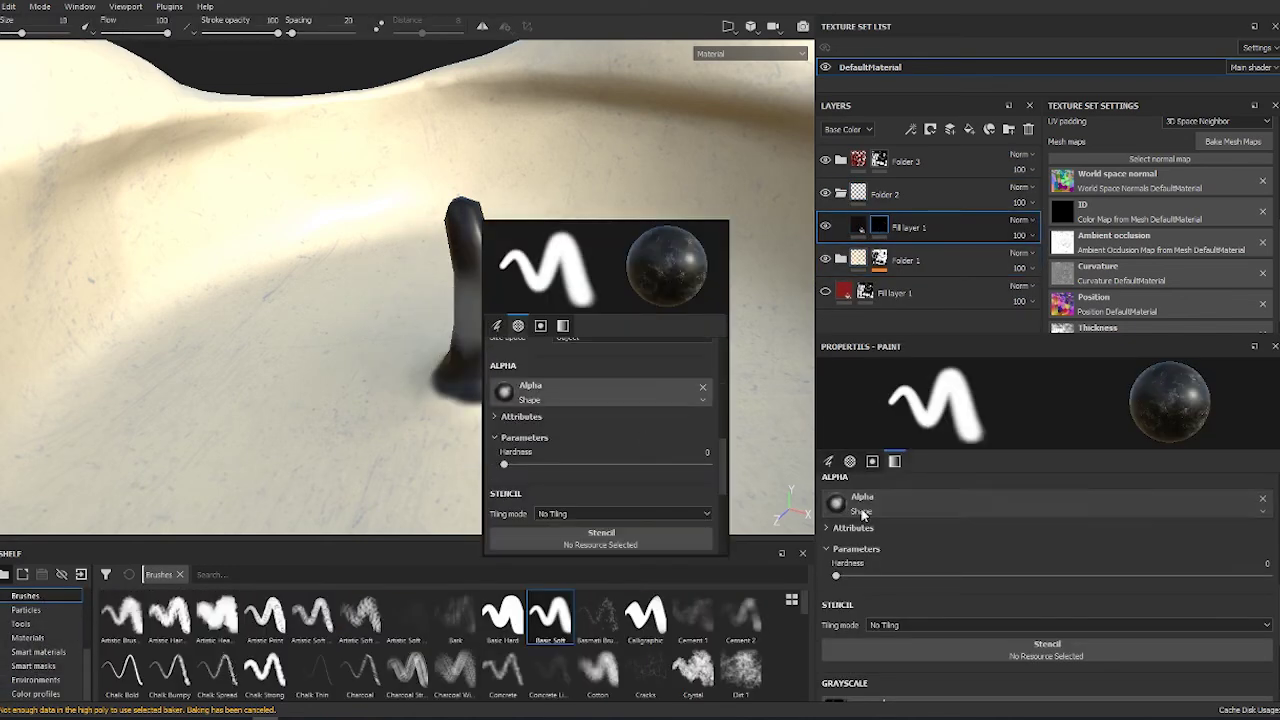
pyautogui.moveTo(400, 330)
pyautogui.keyDown('alt'); pyautogui.mouseDown()
pyautogui.moveTo(122, 323)
pyautogui.moveTo(510, 445)
pyautogui.mouseUp(); pyautogui.keyUp('alt')
pyautogui.hotkey('ctrl', 'z')
pyautogui.hotkey('ctrl', 'z')
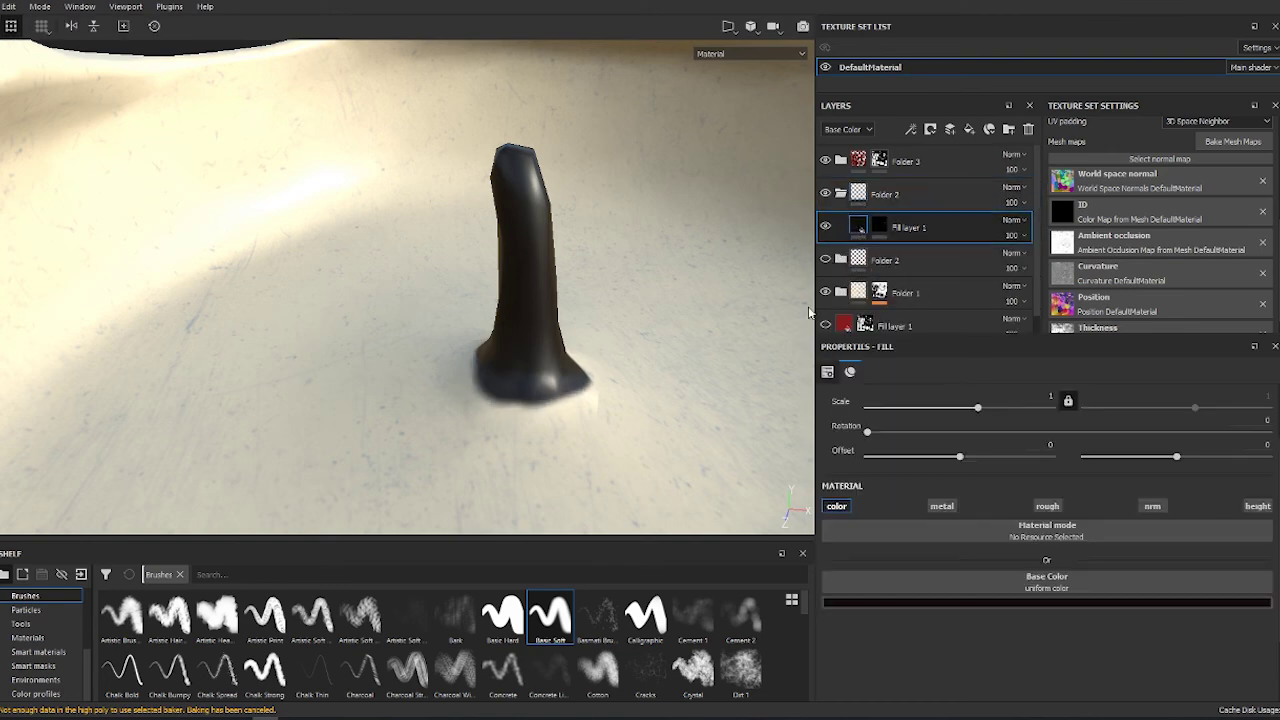
pyautogui.press('1')
pyautogui.scroll(-1, 569, 468)
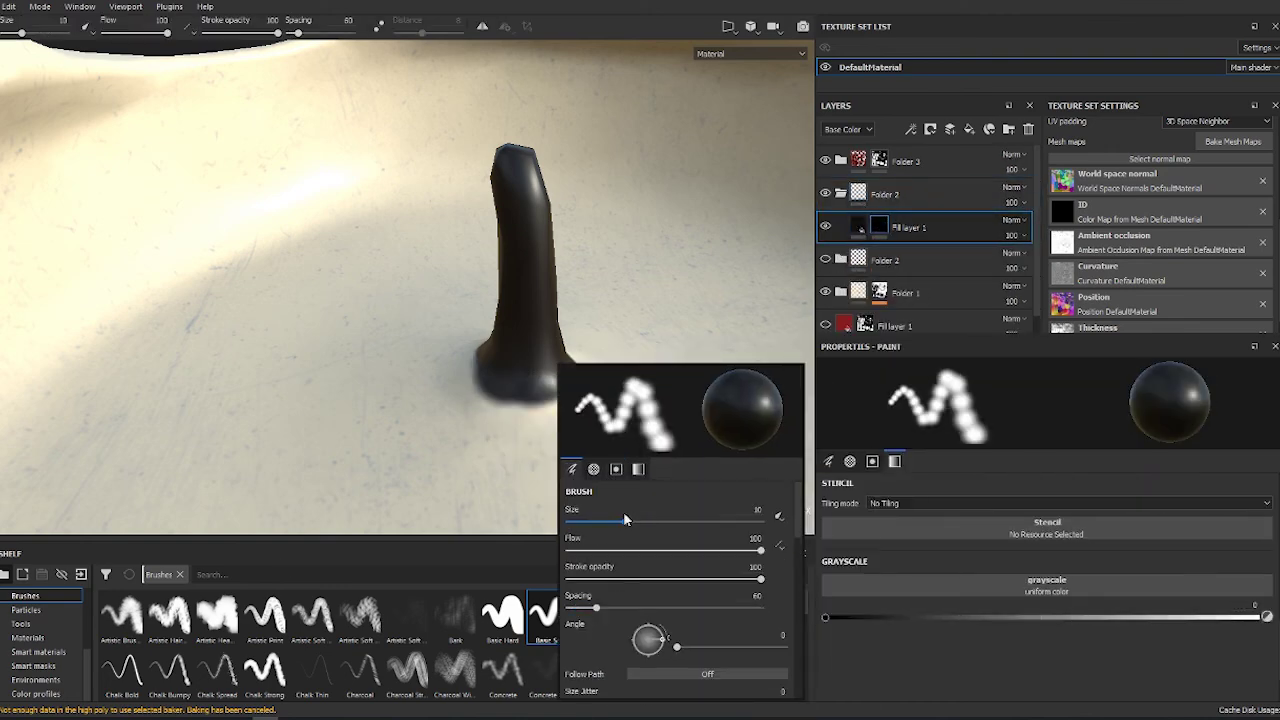
pyautogui.click(550, 615)
pyautogui.keyDown('alt'); pyautogui.moveTo(300, 300); pyautogui.dragTo(450, 350); pyautogui.keyUp('alt')
pyautogui.moveTo(378, 410)
pyautogui.keyDown('alt'); pyautogui.mouseDown()
pyautogui.moveTo(692, 265)
pyautogui.moveTo(220, 323)
pyautogui.moveTo(320, 357)
pyautogui.mouseUp(); pyautogui.keyUp('alt')
pyautogui.scroll(-5, 320, 357)
pyautogui.click(841, 194)
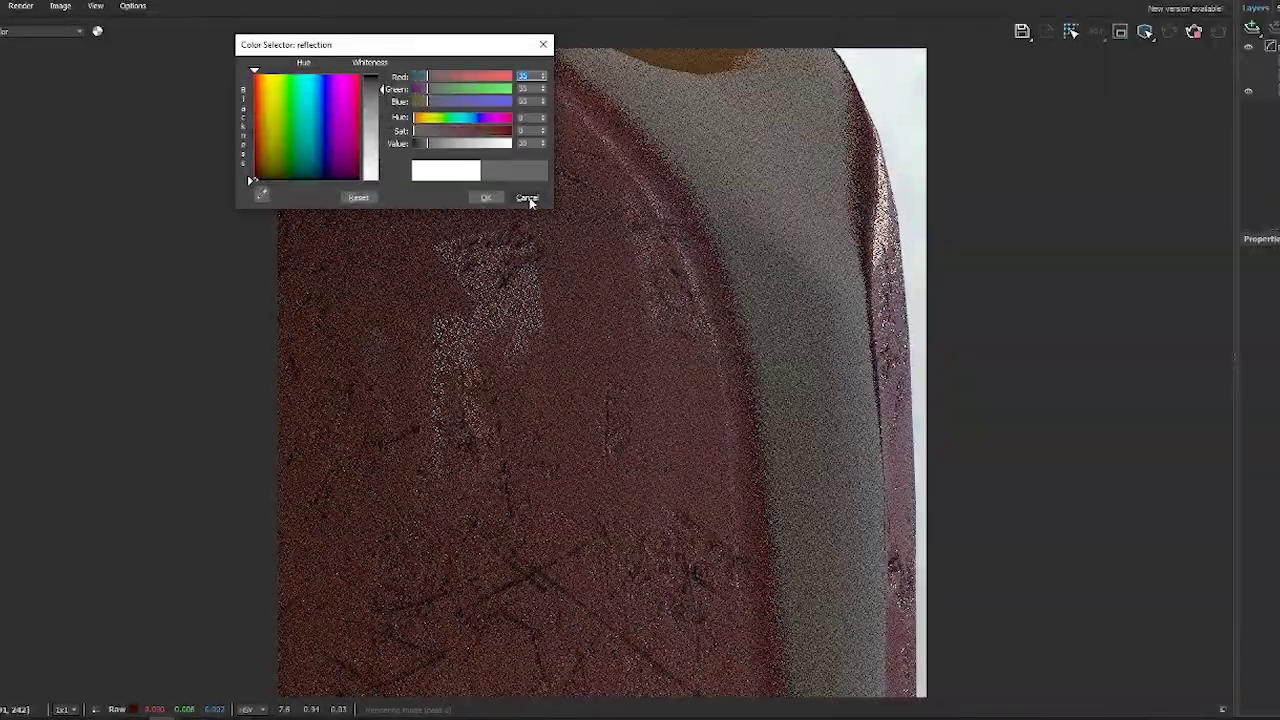
# Step: Confirm the darker Reflection colour for the candle's V-Ray material
pyautogui.click(528, 197)
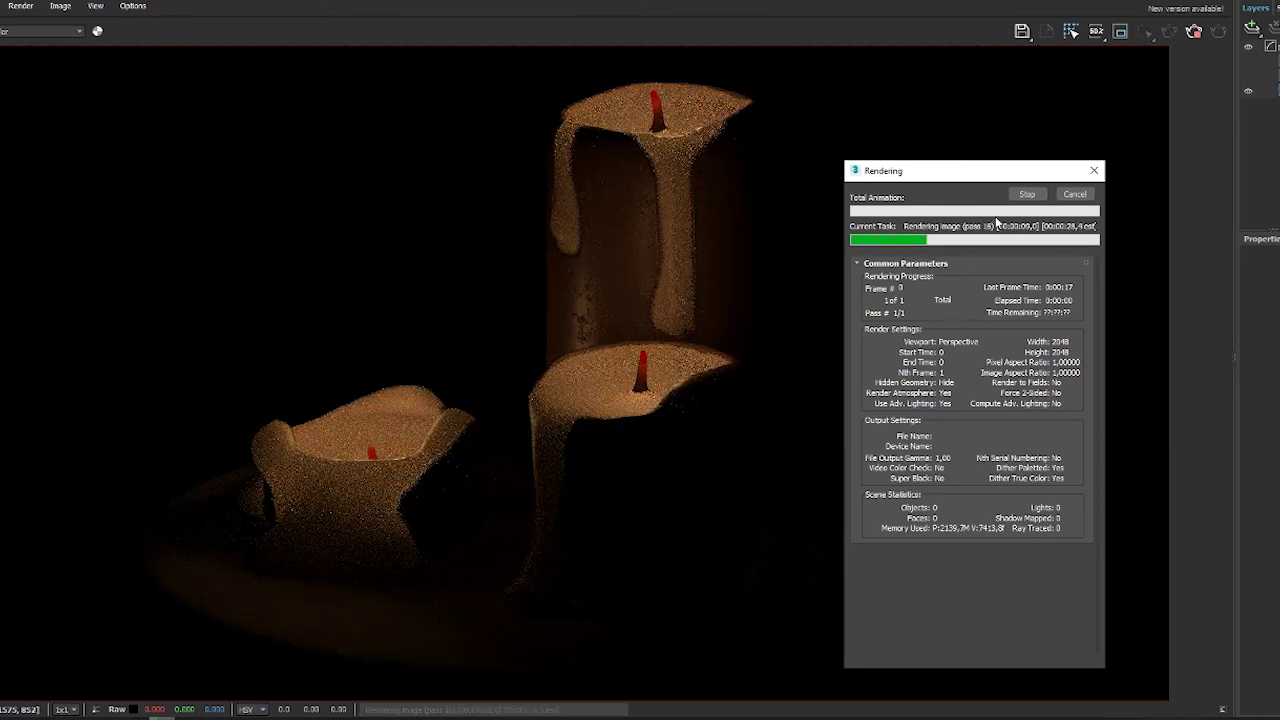
# Step: Set the dome light Multiplier to 1.2, then stop the render and close the progress window
pyautogui.scroll(-3, 660, 377)
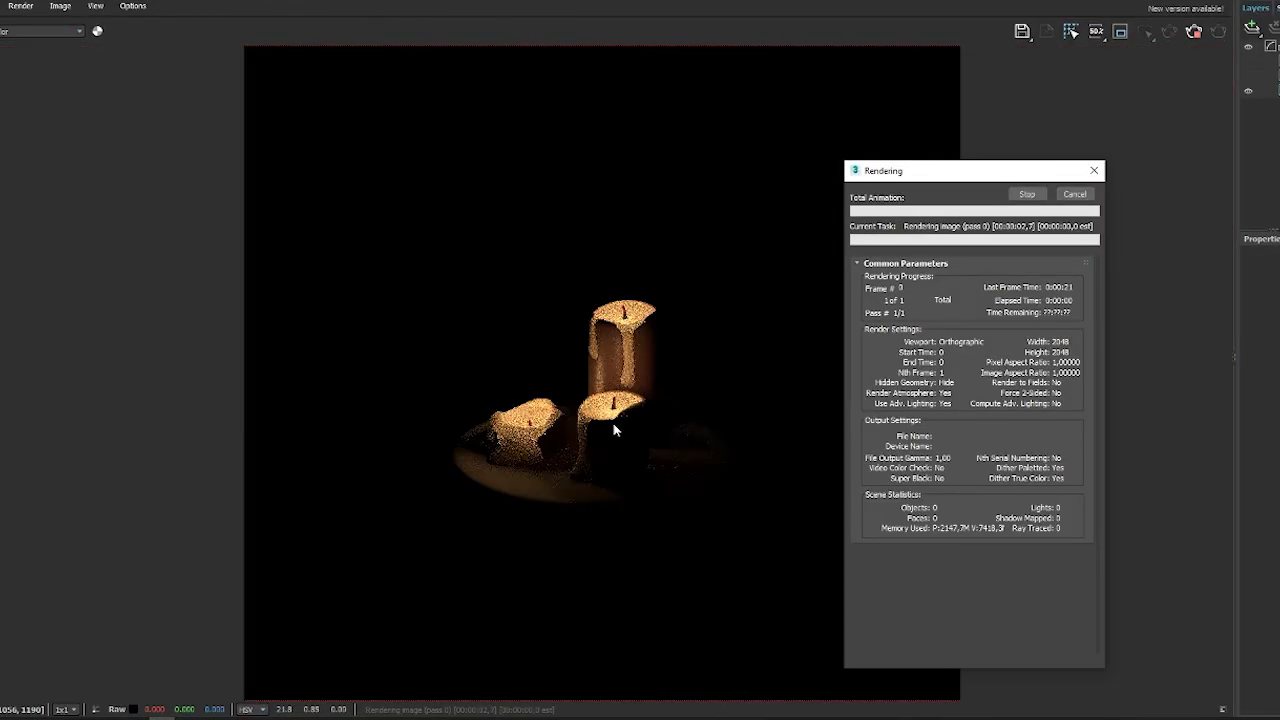
pyautogui.scroll(3, 614, 430)
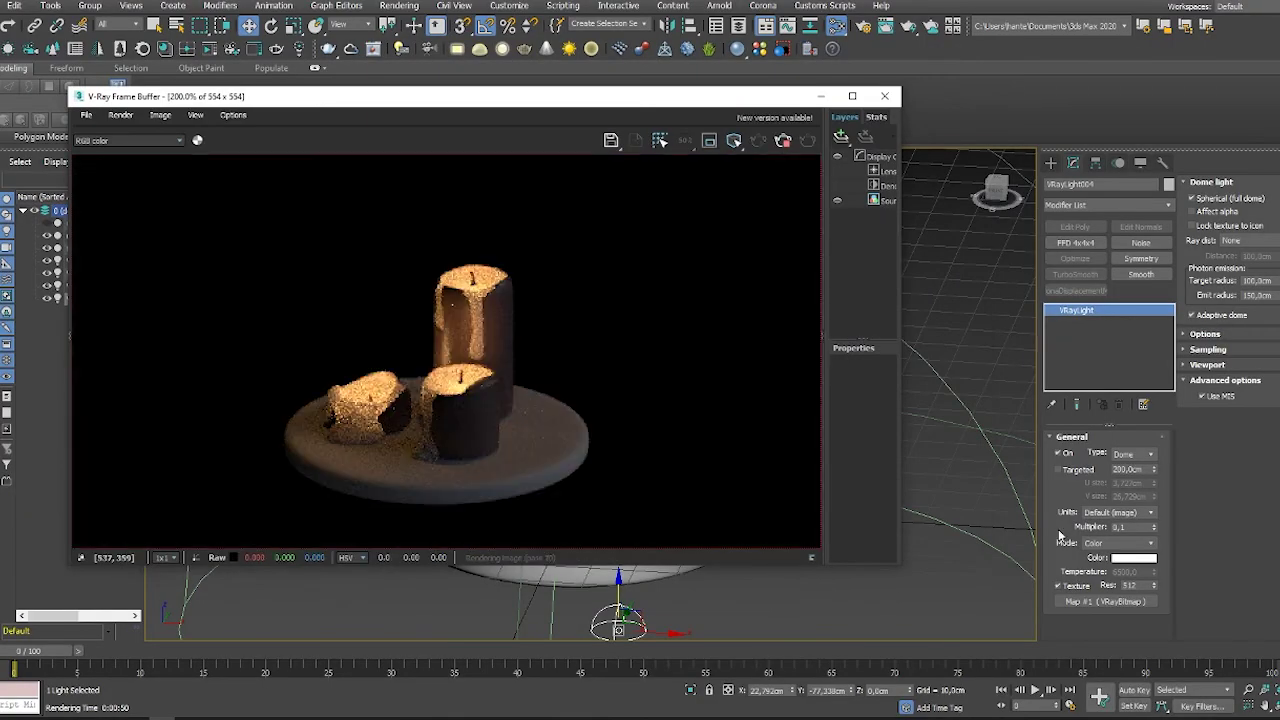
pyautogui.write('1.2')
pyautogui.press('Return')
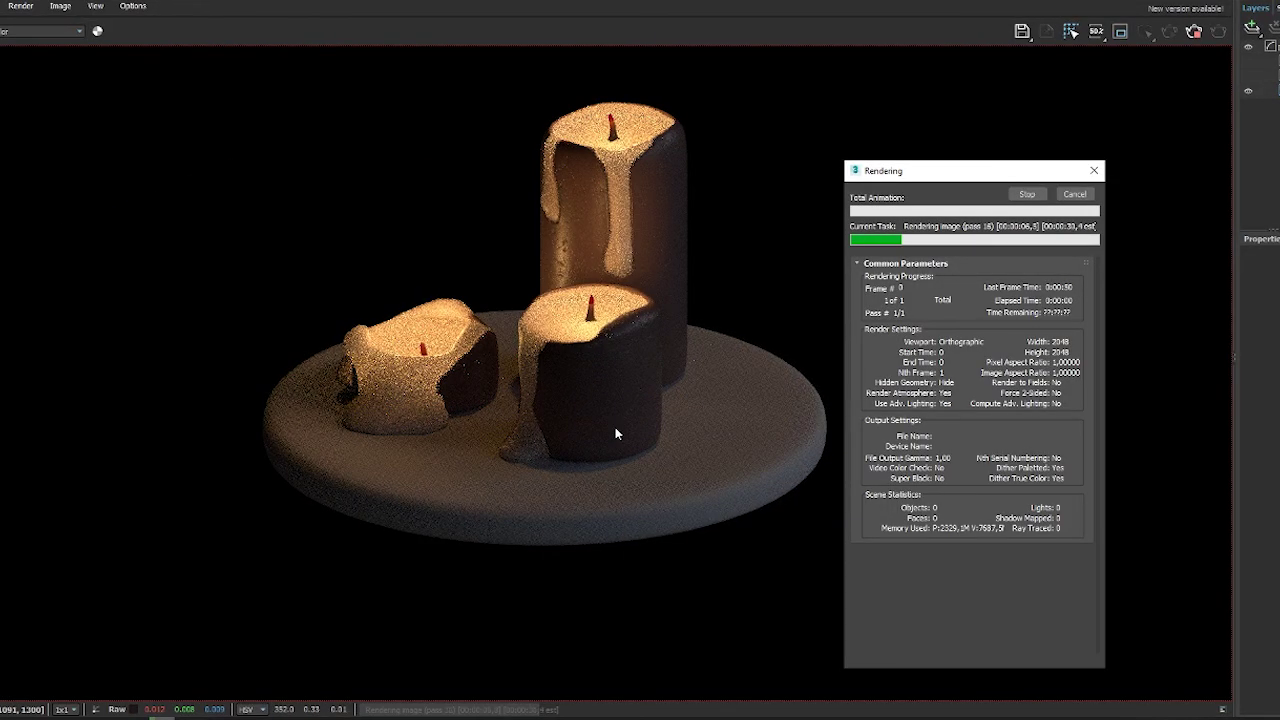
pyautogui.click(1026, 195)
pyautogui.click(160, 672)
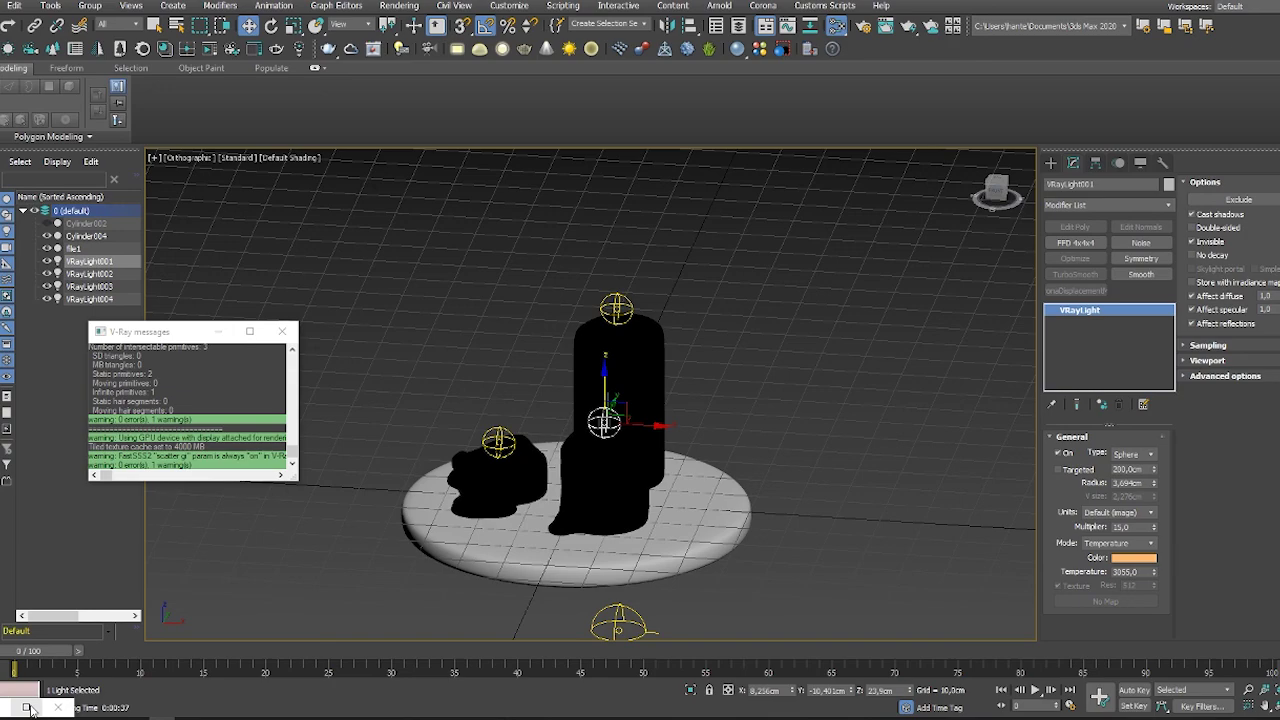
# Step: Make the wax Diffuse colour dark reddish-brown and start a full render
pyautogui.click(28, 707)
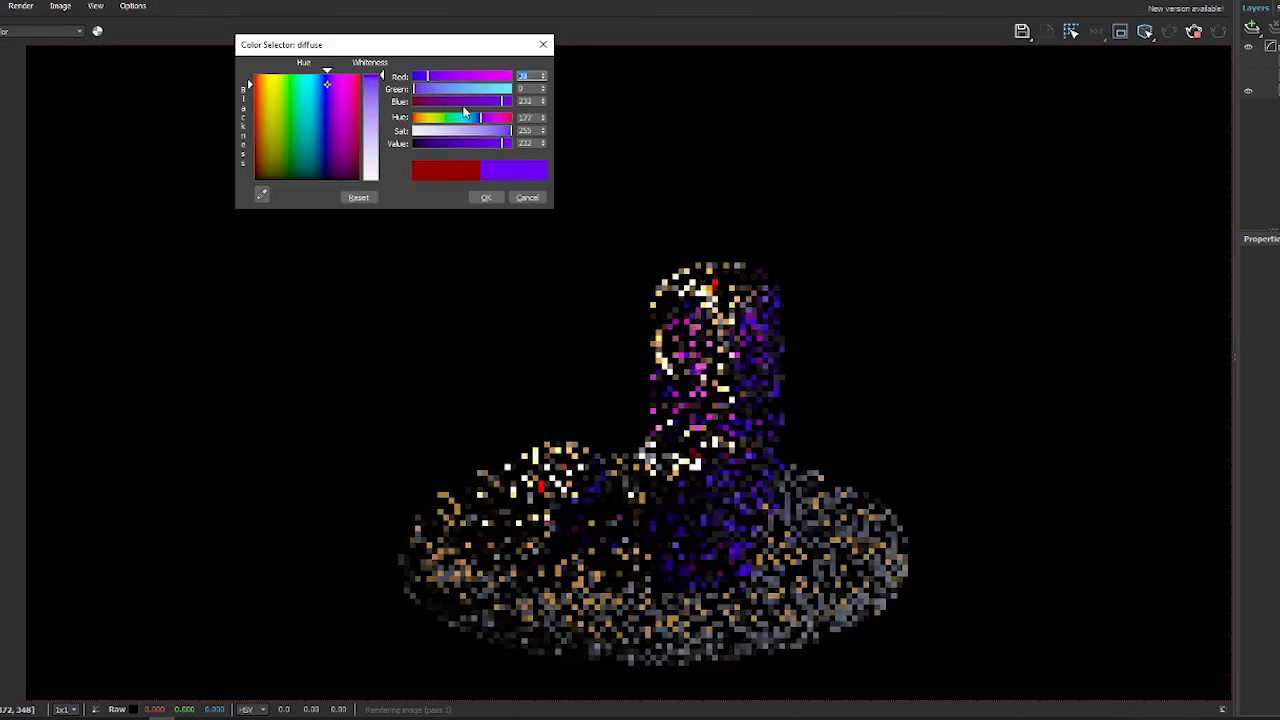
pyautogui.moveTo(326, 147)
pyautogui.mouseDown()
pyautogui.moveTo(290, 103)
pyautogui.moveTo(277, 170)
pyautogui.mouseUp()
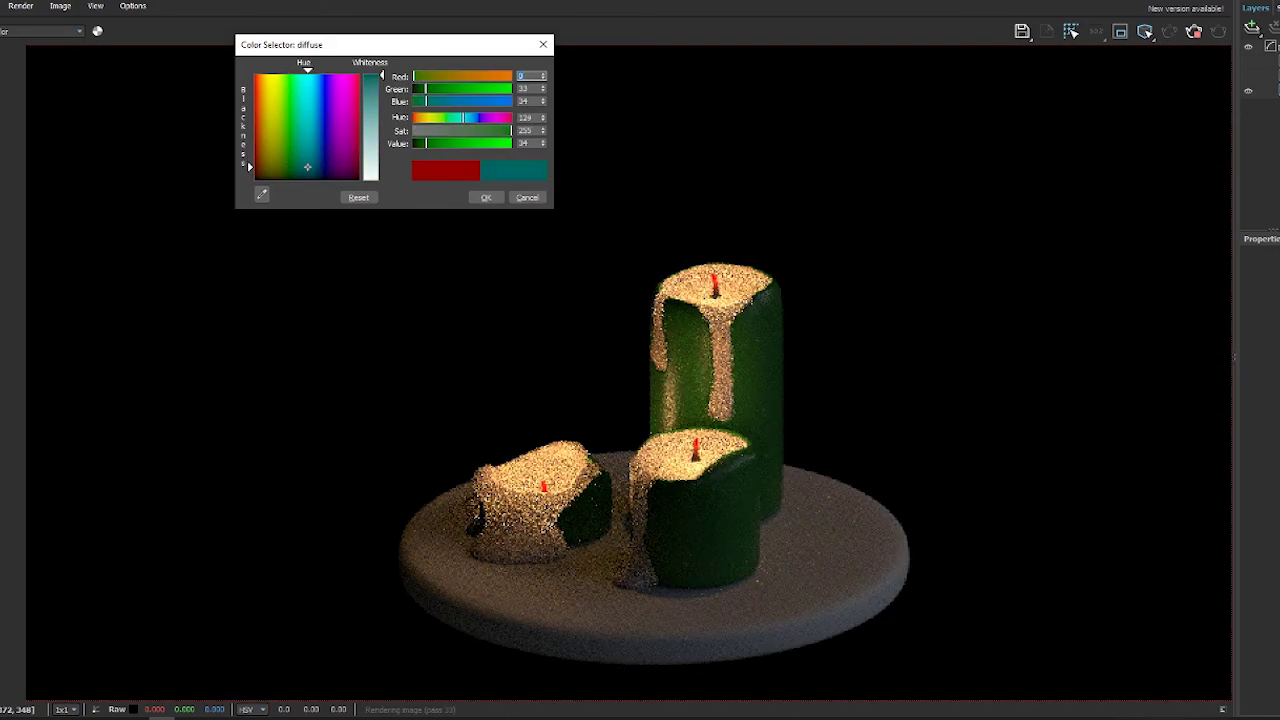
pyautogui.click(486, 197)
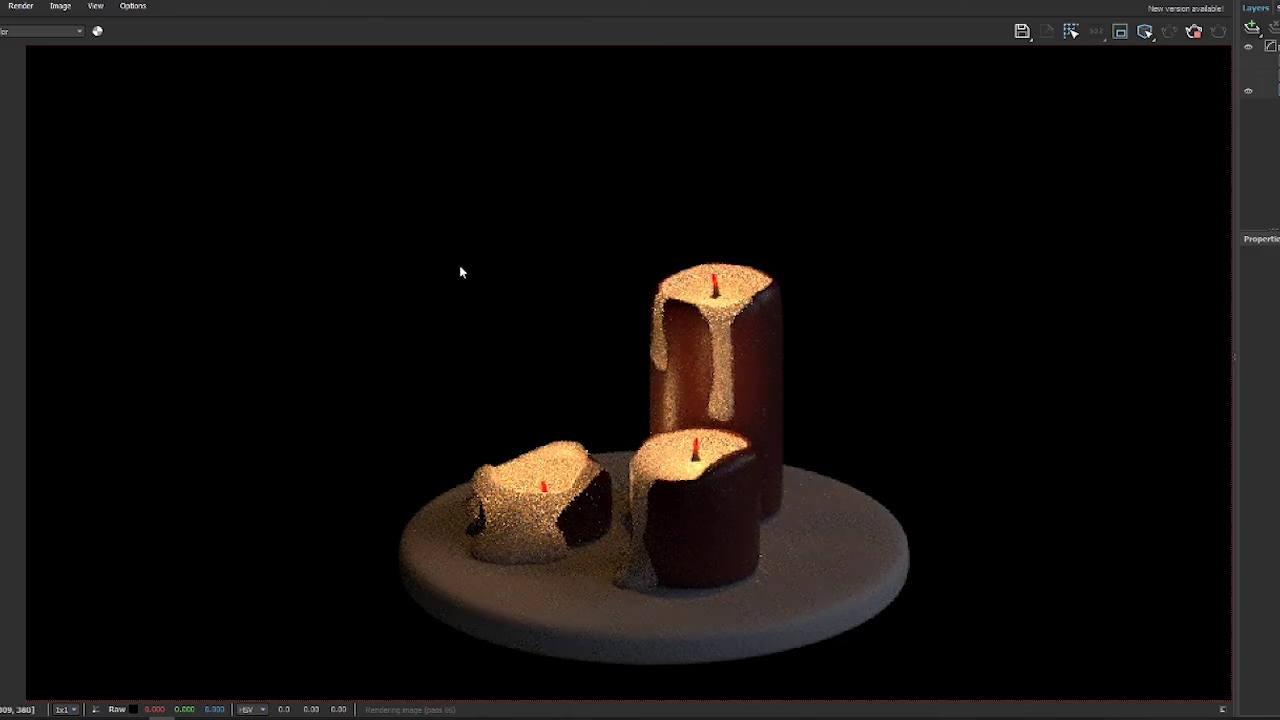
pyautogui.click(1172, 38)
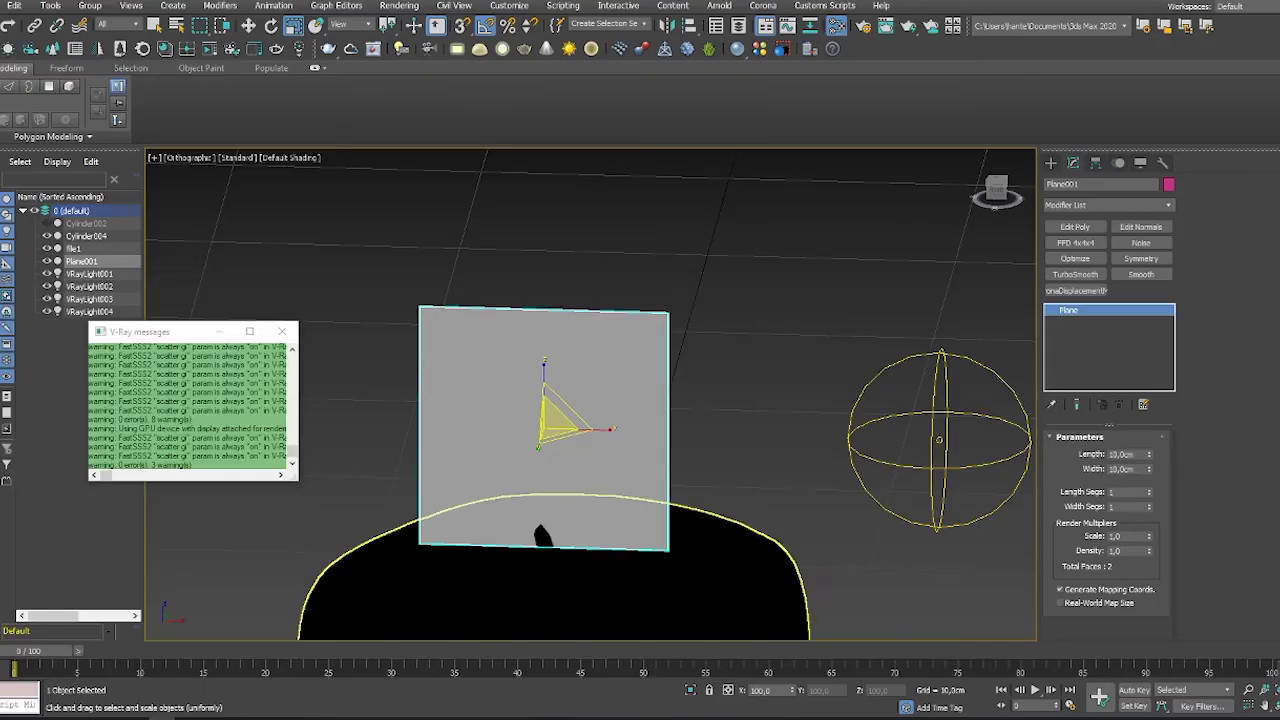
# Step: Orbit around Plane001 and add a Noise modifier to it
pyautogui.scroll(3, 626, 480)
pyautogui.scroll(-4, 626, 480)
pyautogui.press('e')
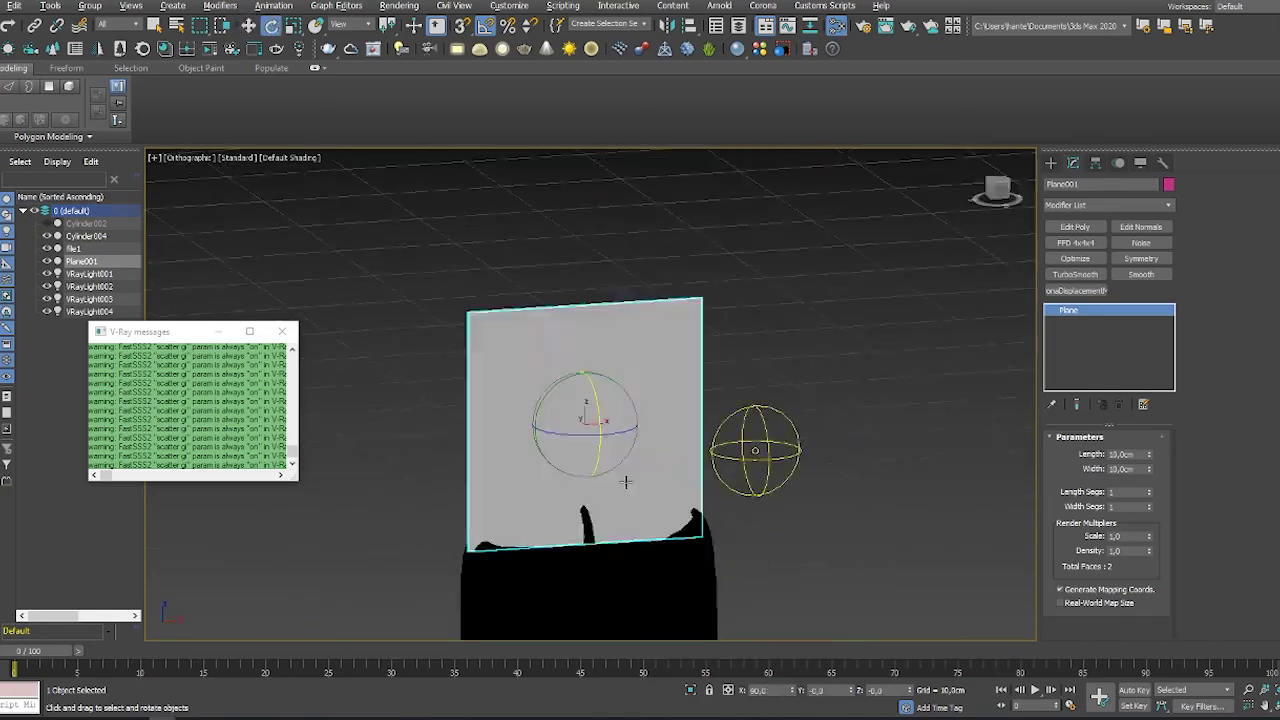
pyautogui.keyDown('alt'); pyautogui.moveTo(625, 482); pyautogui.dragTo(640, 478, button='middle'); pyautogui.keyUp('alt')
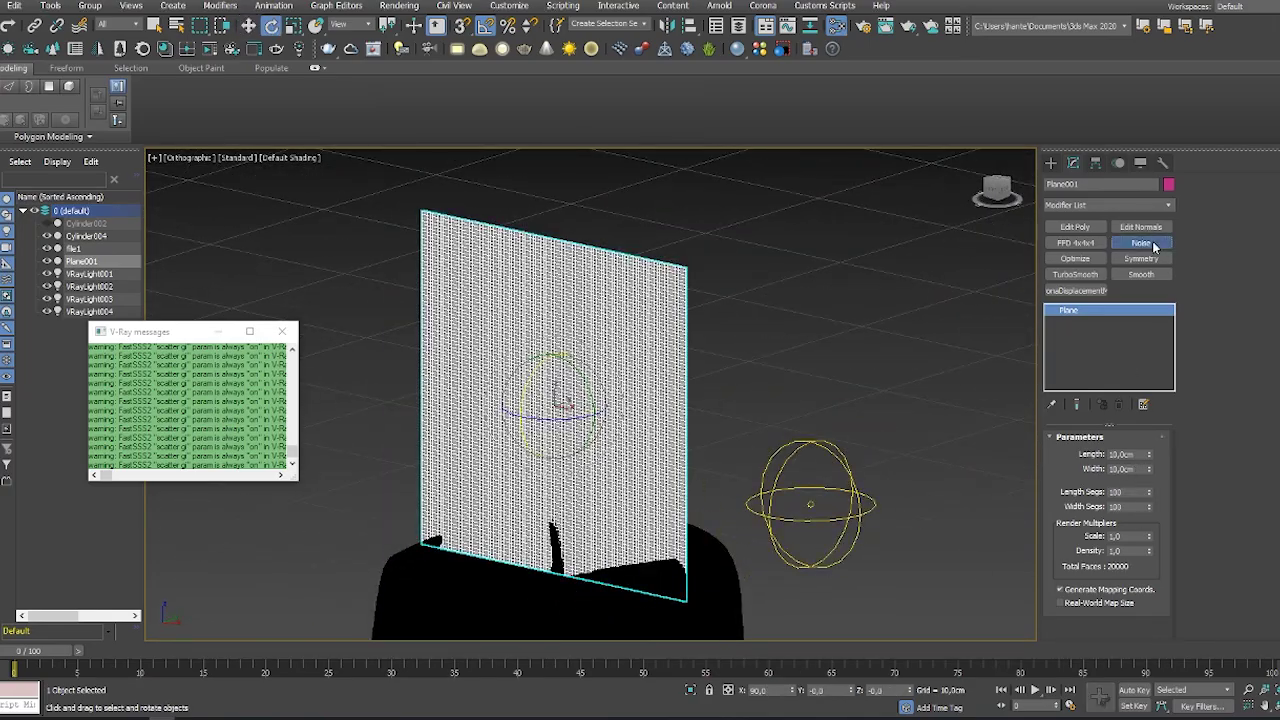
pyautogui.click(1155, 246)
# Step: Raise the Noise strength so the plane waves, and preview the animated deformation
pyautogui.scroll(4, 754, 426)
pyautogui.scroll(-2, 754, 426)
pyautogui.scroll(-2, 754, 426)
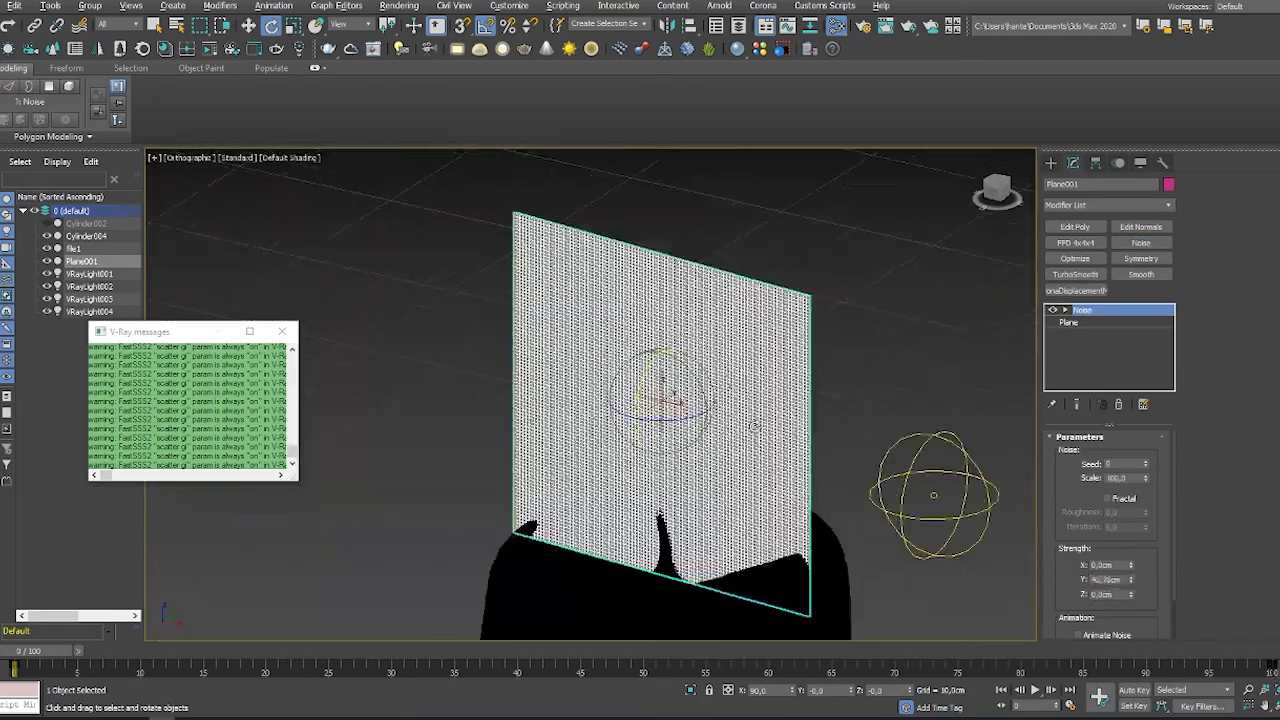
pyautogui.moveTo(1131, 565); pyautogui.dragTo(1161, 568)
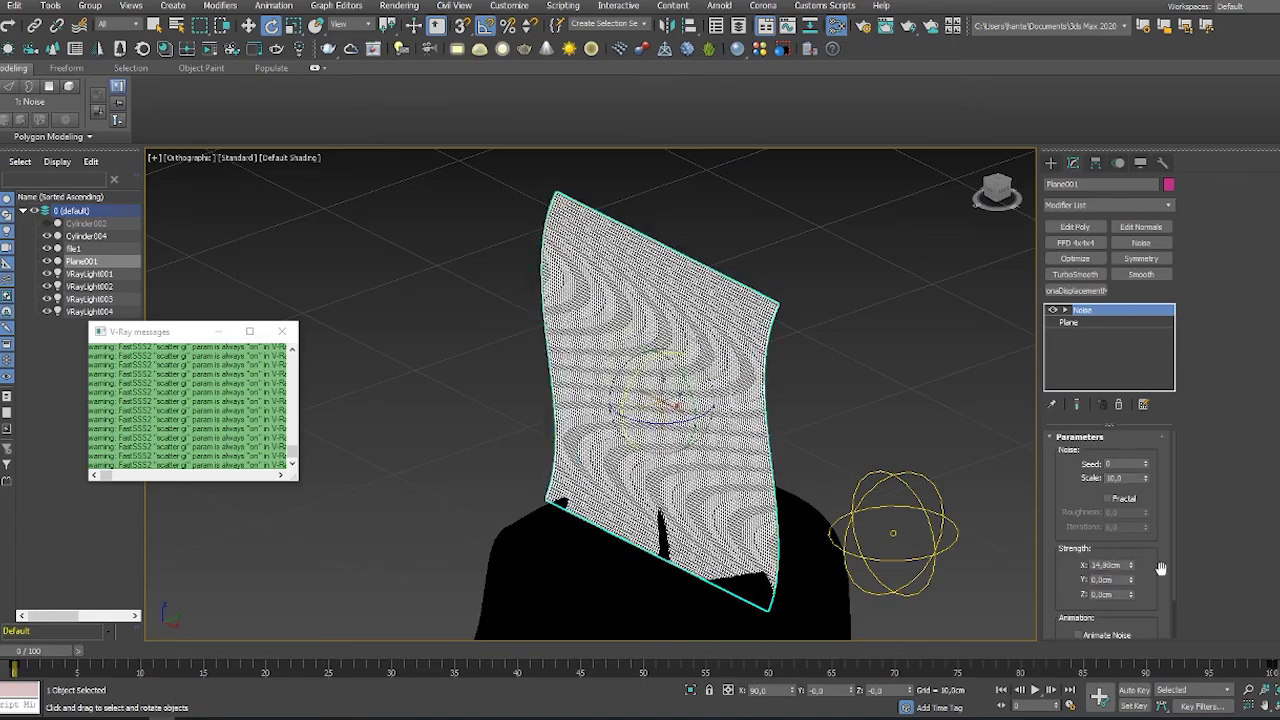
pyautogui.click(1035, 690)
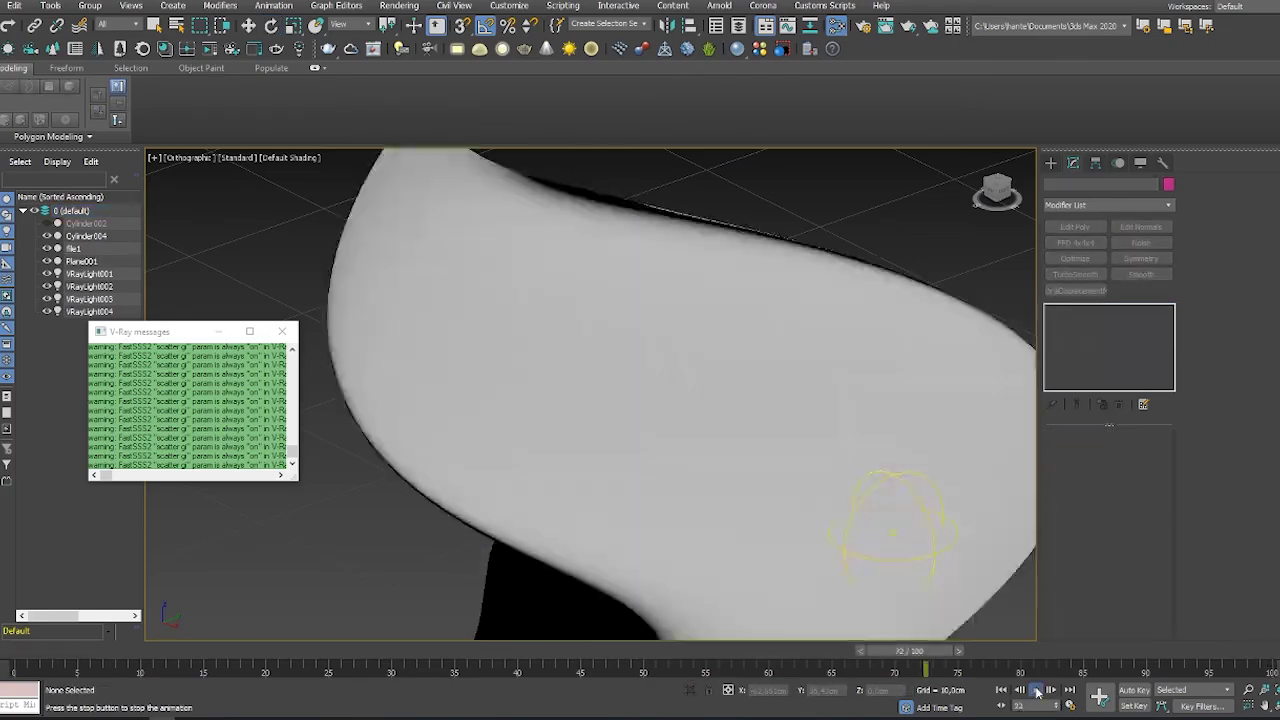
pyautogui.click(1037, 690)
# Step: Soften the waves with a noise scale of 18.85 and a frequency of 0,005
pyautogui.moveTo(1148, 479)
pyautogui.mouseDown()
pyautogui.moveTo(1147, 428)
pyautogui.moveTo(1143, 667)
pyautogui.moveTo(1200, 651)
pyautogui.mouseUp()
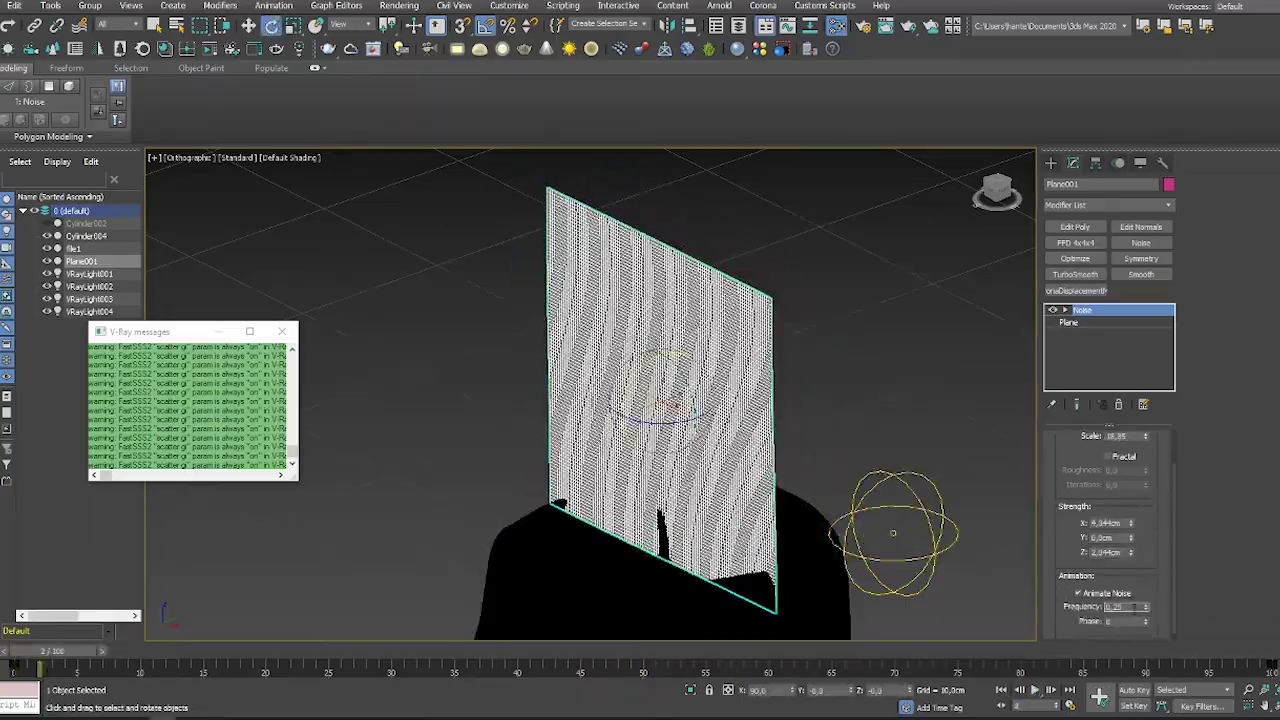
pyautogui.write('0,15')
pyautogui.press('Return')
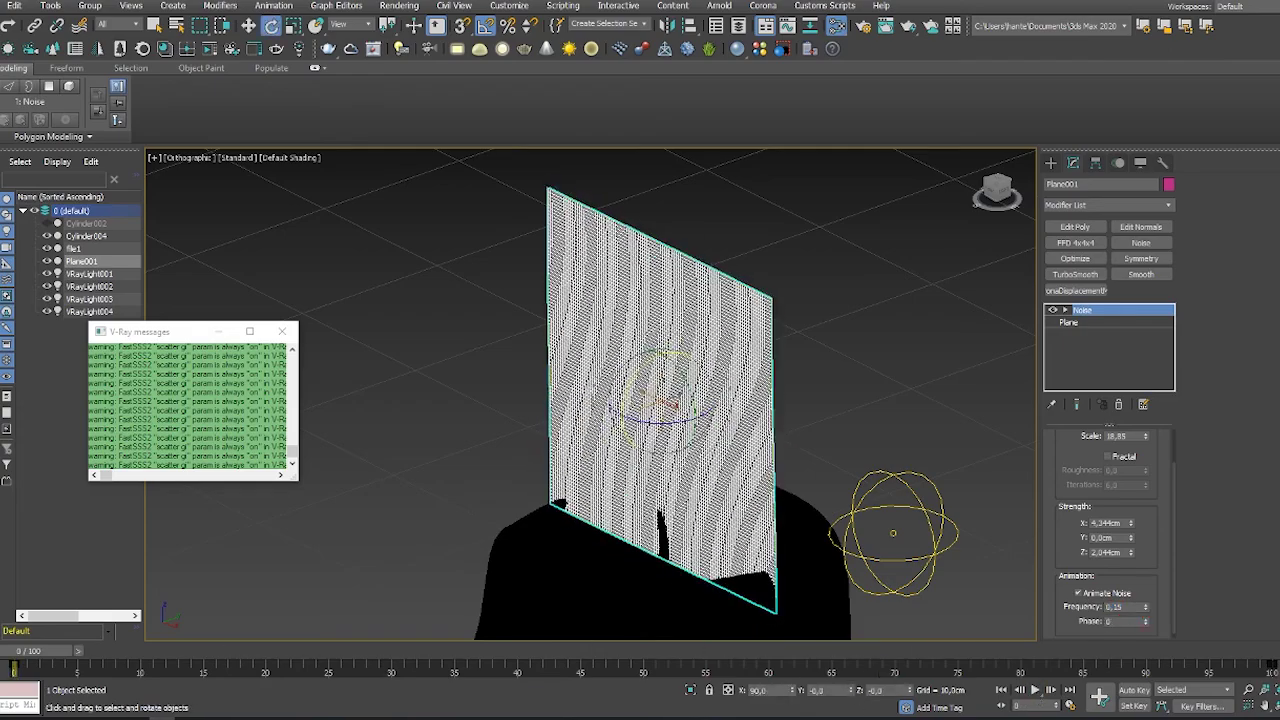
pyautogui.write('0,005')
pyautogui.press('Return')
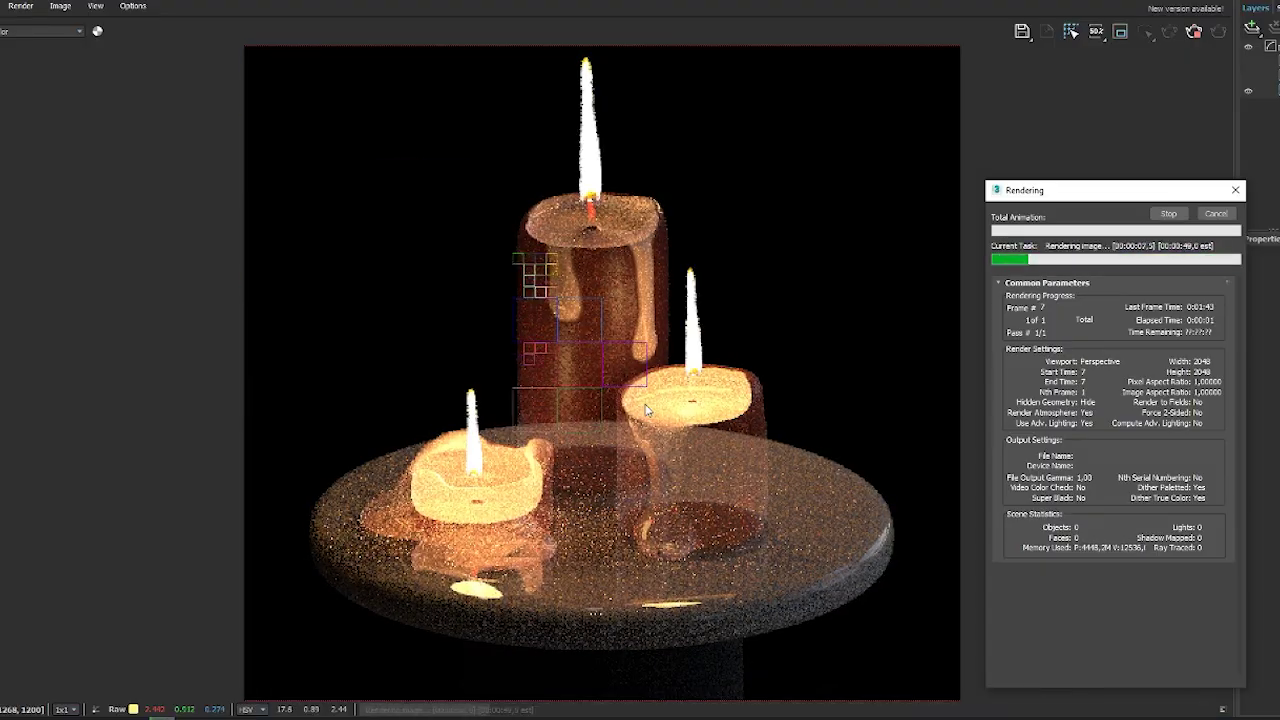
# Step: Zoom in and out on the V-Ray frame buffer to check the rendered candles
pyautogui.scroll(3, 352, 396)
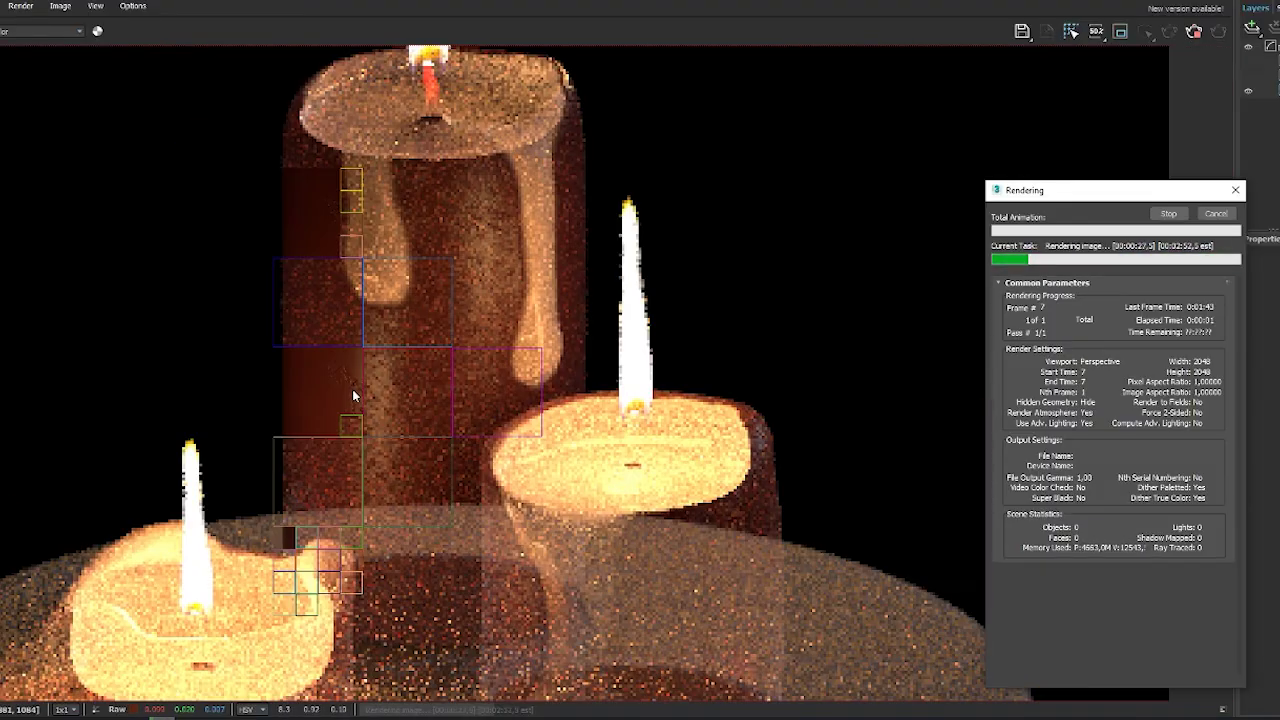
pyautogui.scroll(-2, 352, 396)
pyautogui.scroll(-1, 582, 409)
pyautogui.scroll(3, 582, 409)
pyautogui.scroll(-4, 551, 405)
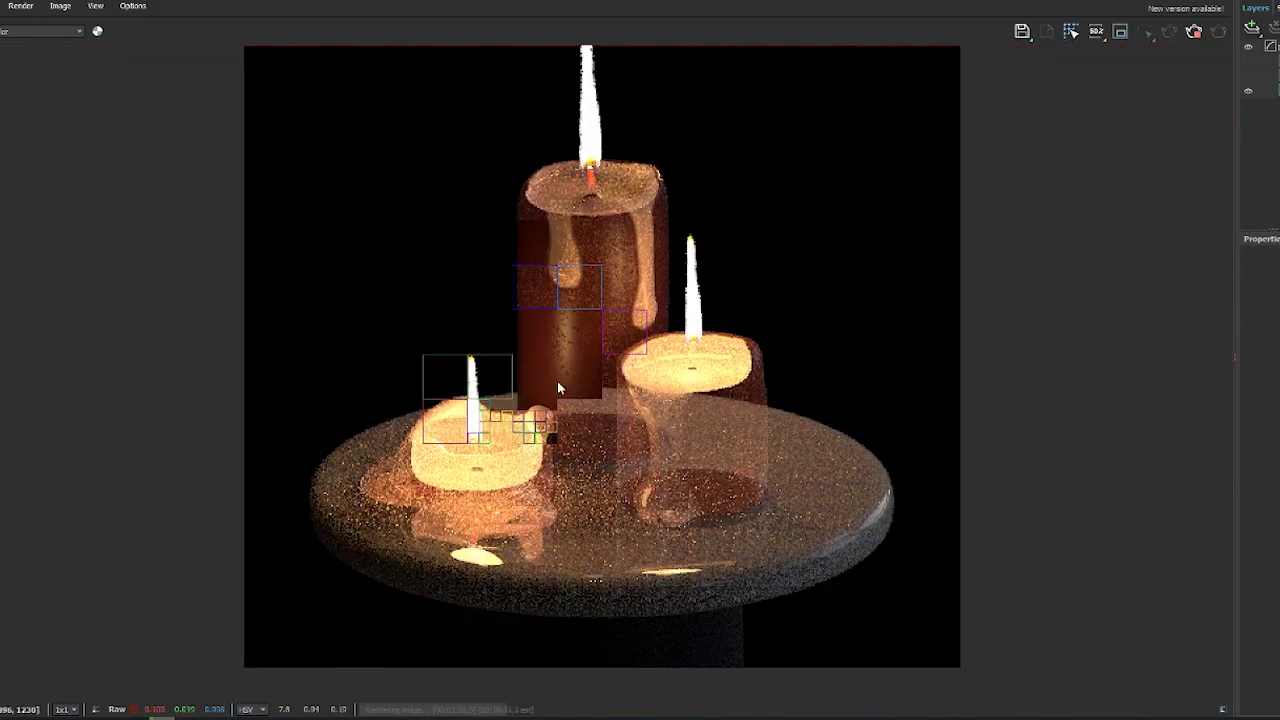
pyautogui.scroll(4, 486, 423)
pyautogui.scroll(-2, 535, 388)
pyautogui.scroll(-1, 535, 395)
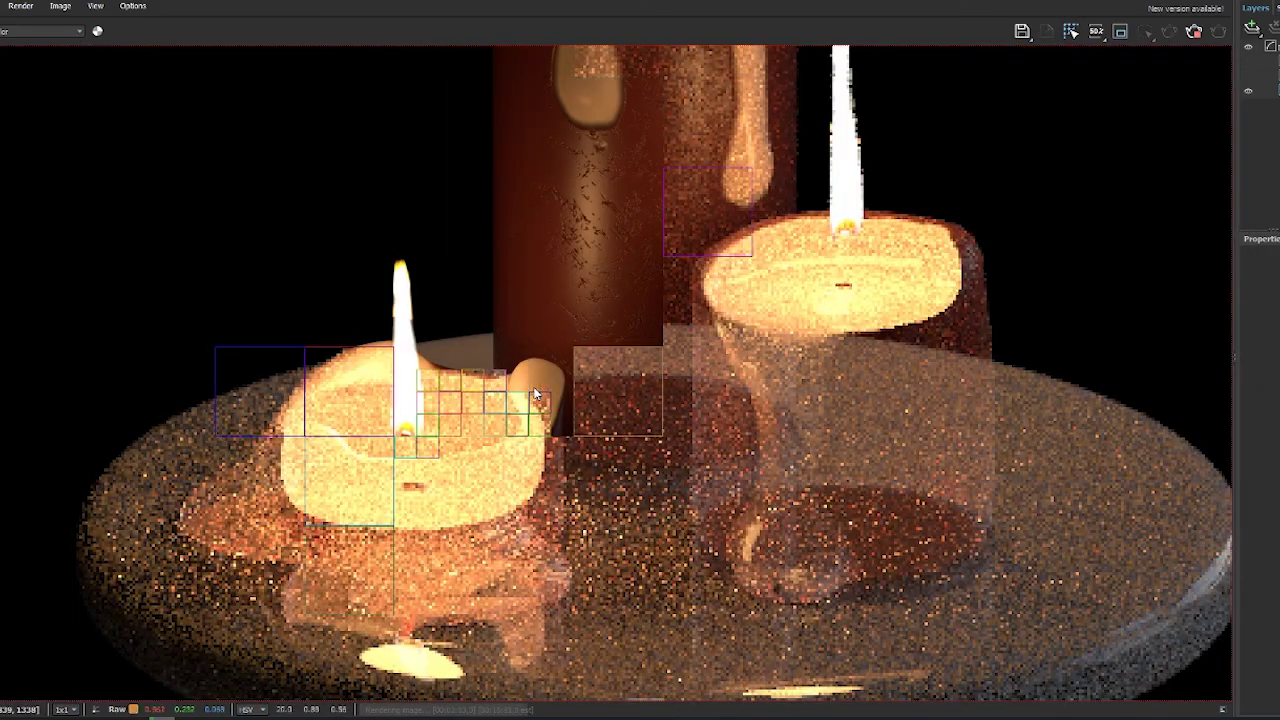
pyautogui.scroll(-1, 535, 395)
pyautogui.scroll(4, 540, 380)
pyautogui.scroll(-5, 557, 286)
pyautogui.scroll(4, 513, 438)
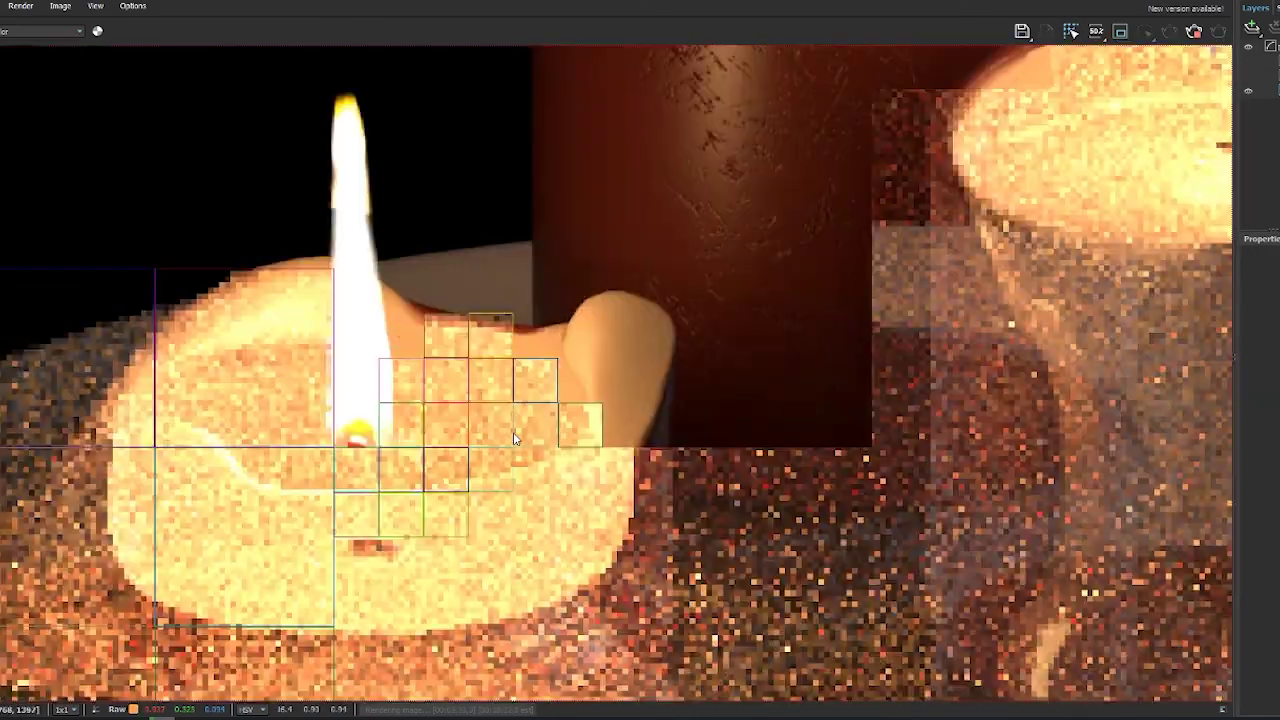
pyautogui.scroll(-4, 513, 433)
pyautogui.scroll(4, 511, 433)
pyautogui.scroll(-4, 511, 433)
pyautogui.scroll(2, 524, 366)
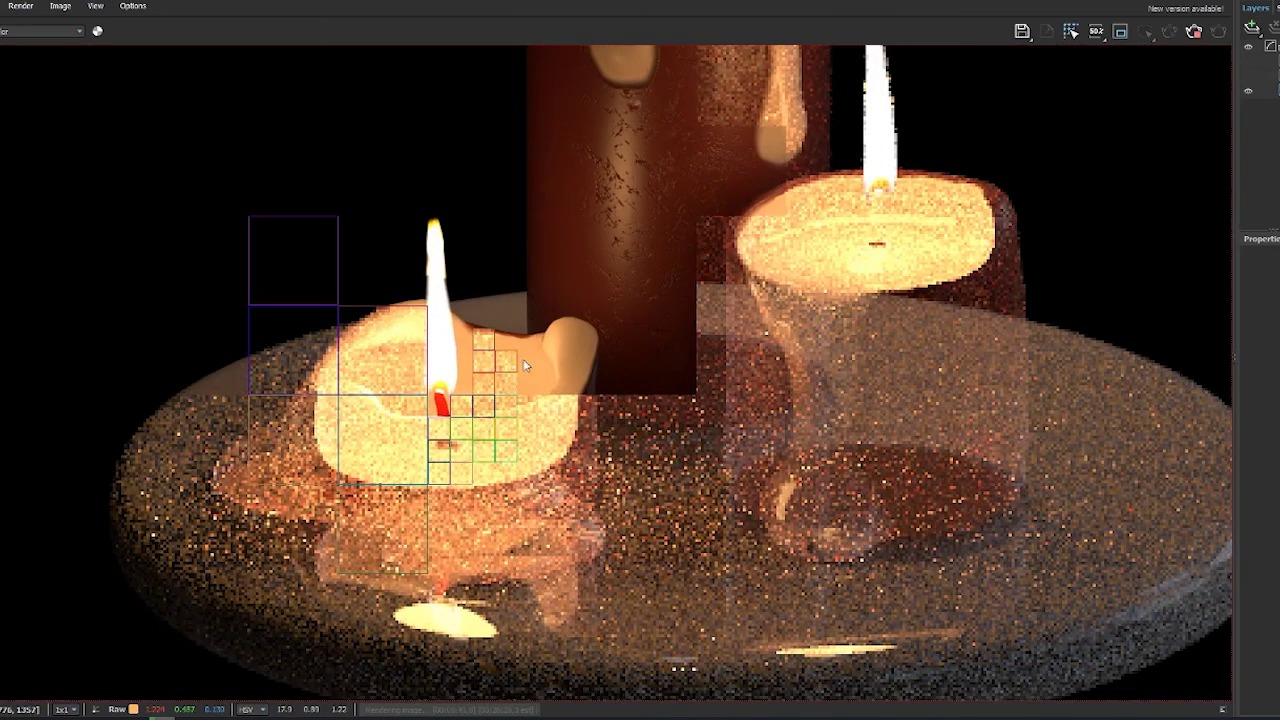
pyautogui.scroll(-2, 560, 405)
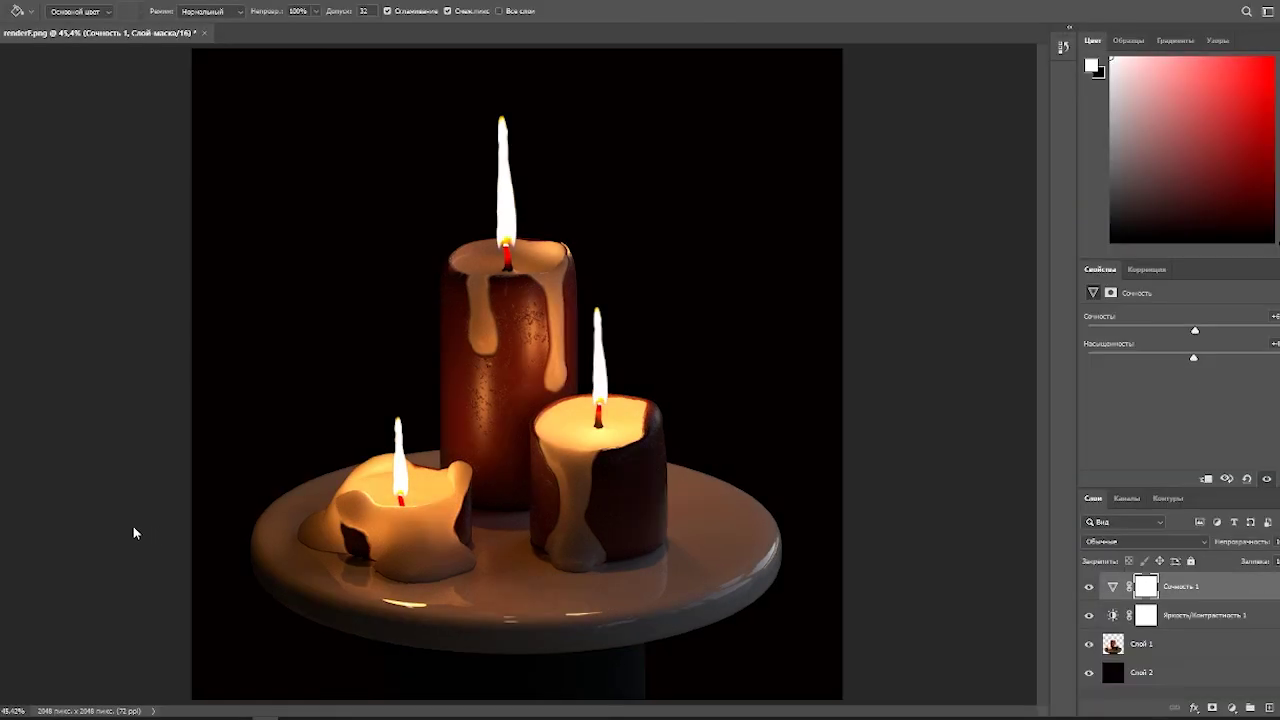
# Step: Zoom in and out on the renderF.png candle render to inspect the wax and flames
pyautogui.keyDown('alt'); pyautogui.scroll(1, 563, 378); pyautogui.keyUp('alt')
pyautogui.keyDown('alt'); pyautogui.scroll(6, 561, 360); pyautogui.keyUp('alt')
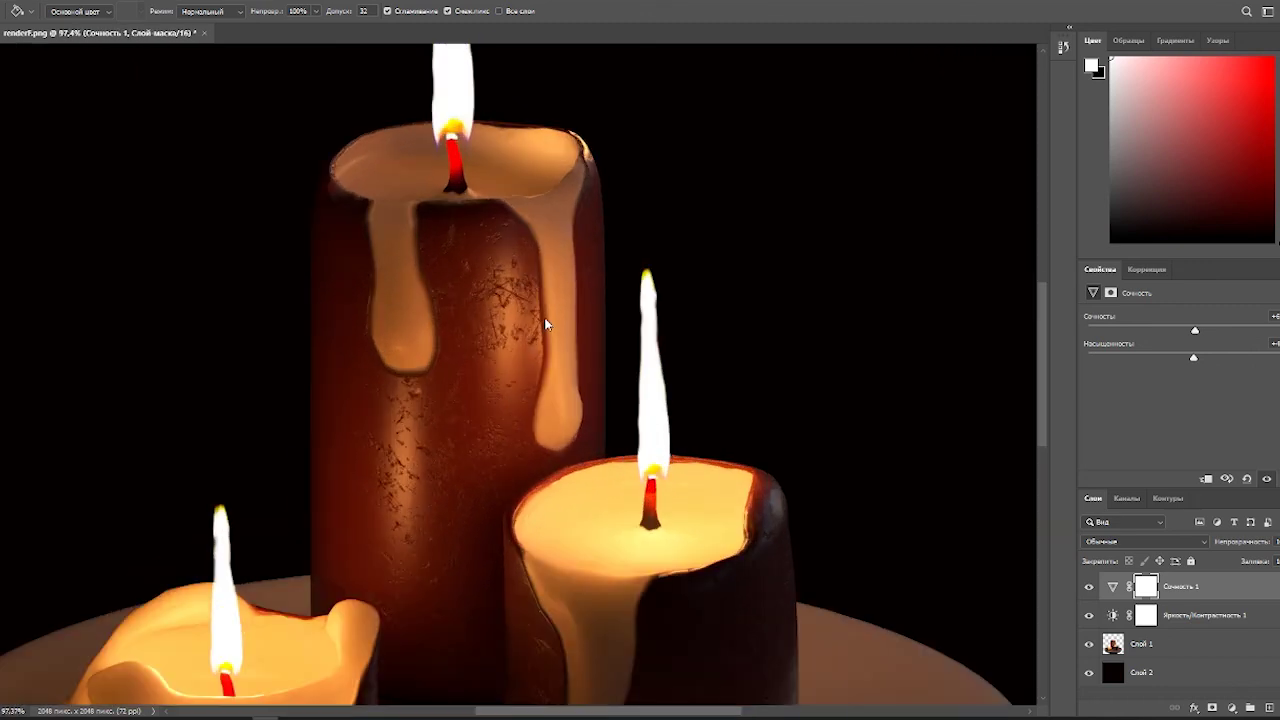
pyautogui.scroll(-3, 1014, 356)
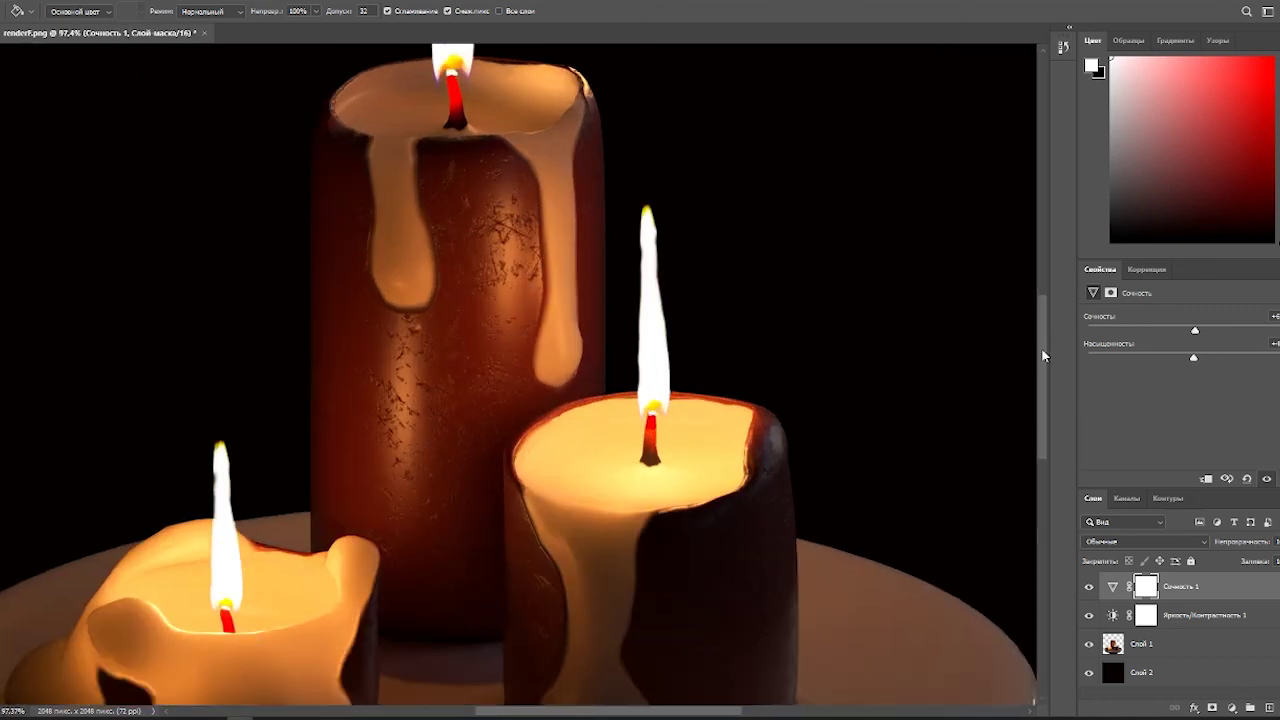
pyautogui.keyDown('alt'); pyautogui.scroll(3, 744, 268); pyautogui.keyUp('alt')
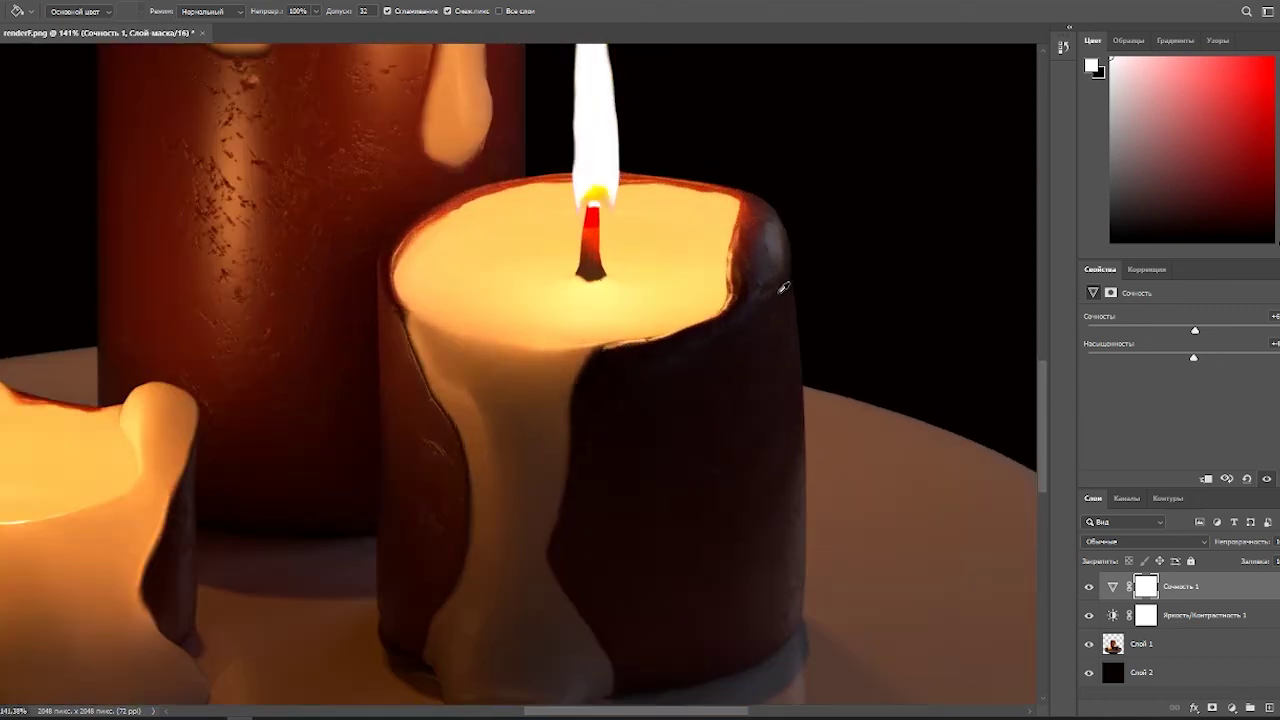
pyautogui.keyDown('alt'); pyautogui.scroll(2, 744, 268); pyautogui.keyUp('alt')
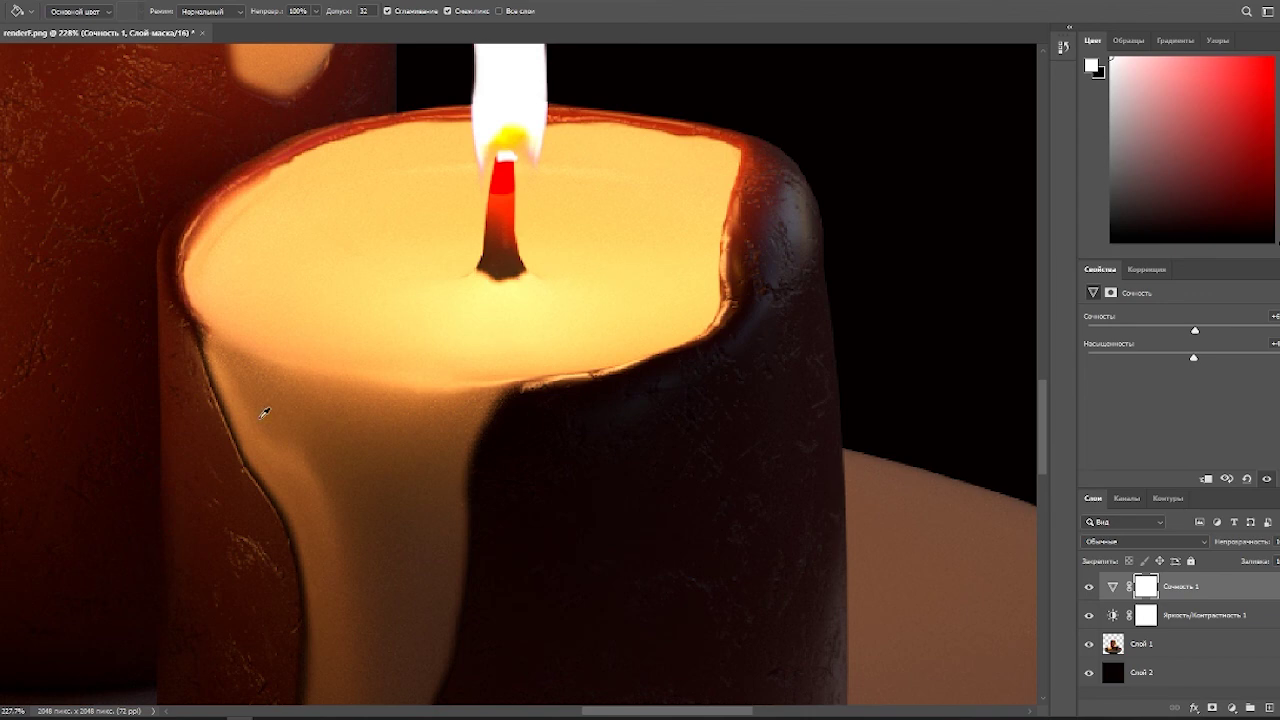
pyautogui.keyDown('alt'); pyautogui.scroll(-2, 265, 412); pyautogui.keyUp('alt')
pyautogui.keyDown('alt'); pyautogui.scroll(-4, 263, 409); pyautogui.keyUp('alt')
pyautogui.keyDown('alt'); pyautogui.scroll(3, 165, 100); pyautogui.keyUp('alt')
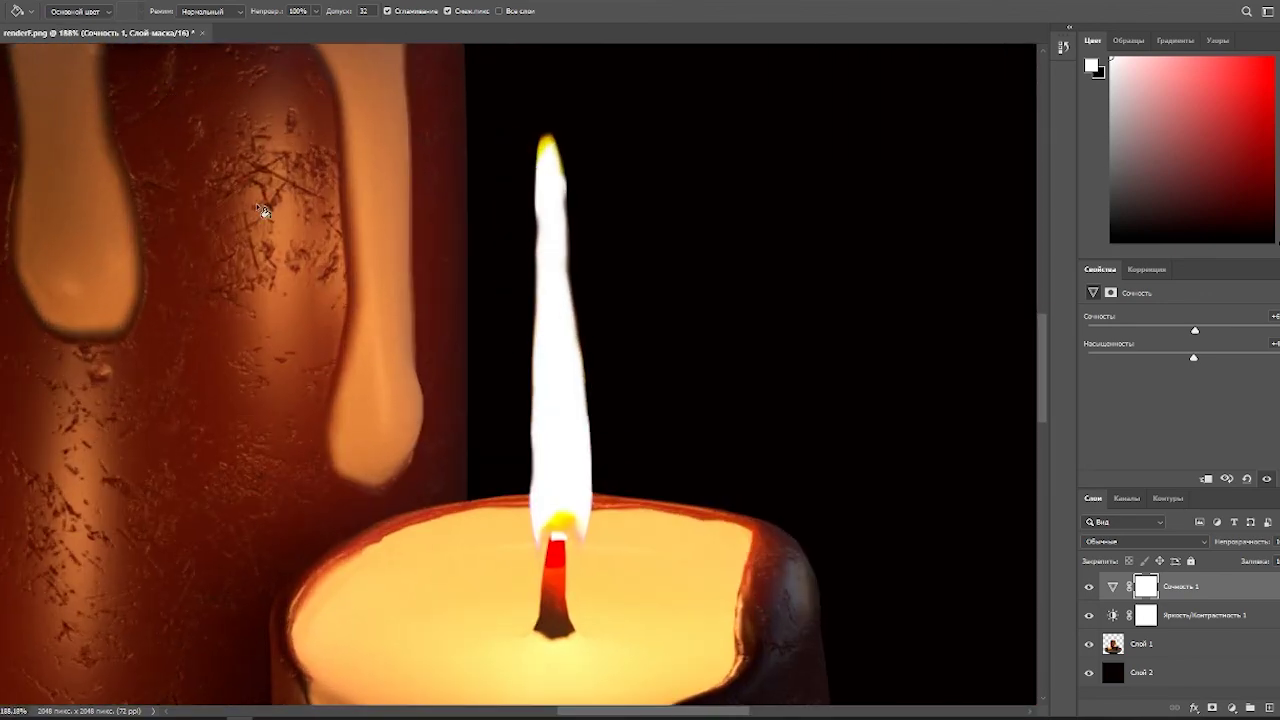
pyautogui.scroll(5, 1043, 365)
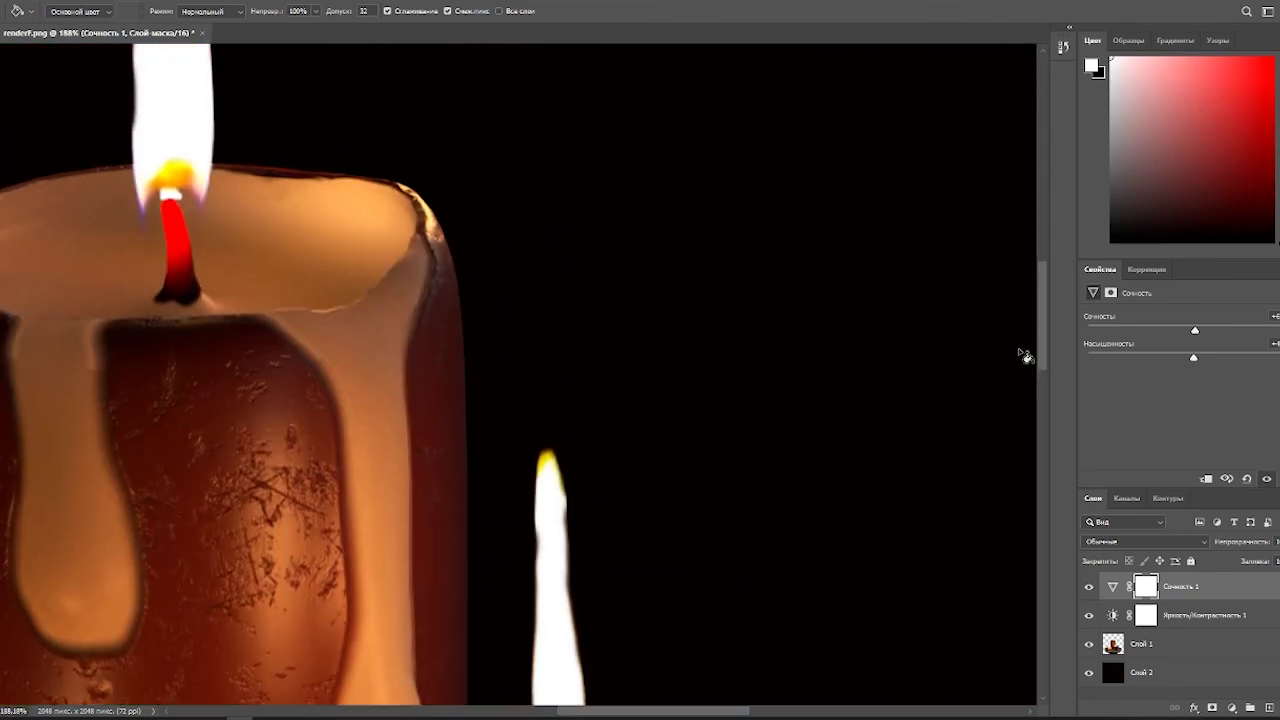
# Step: Pan around the adjusted render to examine the candles in detail
pyautogui.keyDown('shift'); pyautogui.hscroll(-3, 731, 574); pyautogui.keyUp('shift')
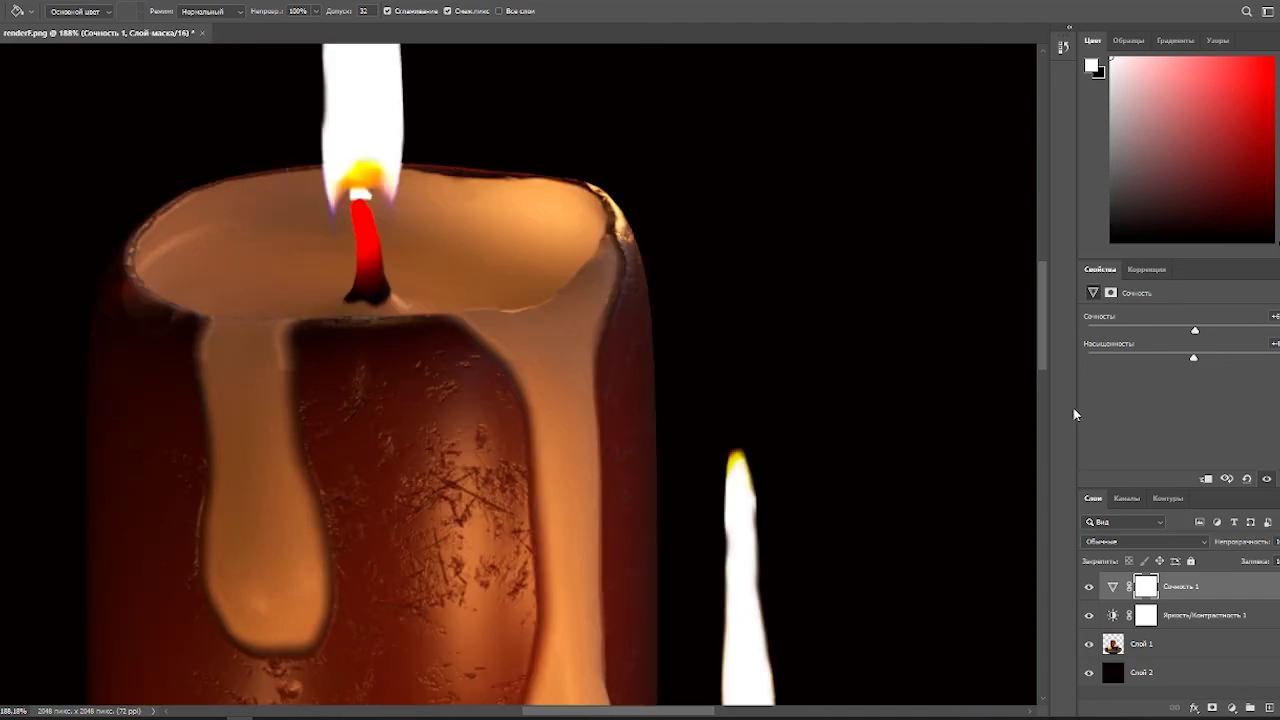
pyautogui.moveTo(1039, 352)
pyautogui.mouseDown()
pyautogui.moveTo(1048, 313)
pyautogui.moveTo(1041, 491)
pyautogui.mouseUp()
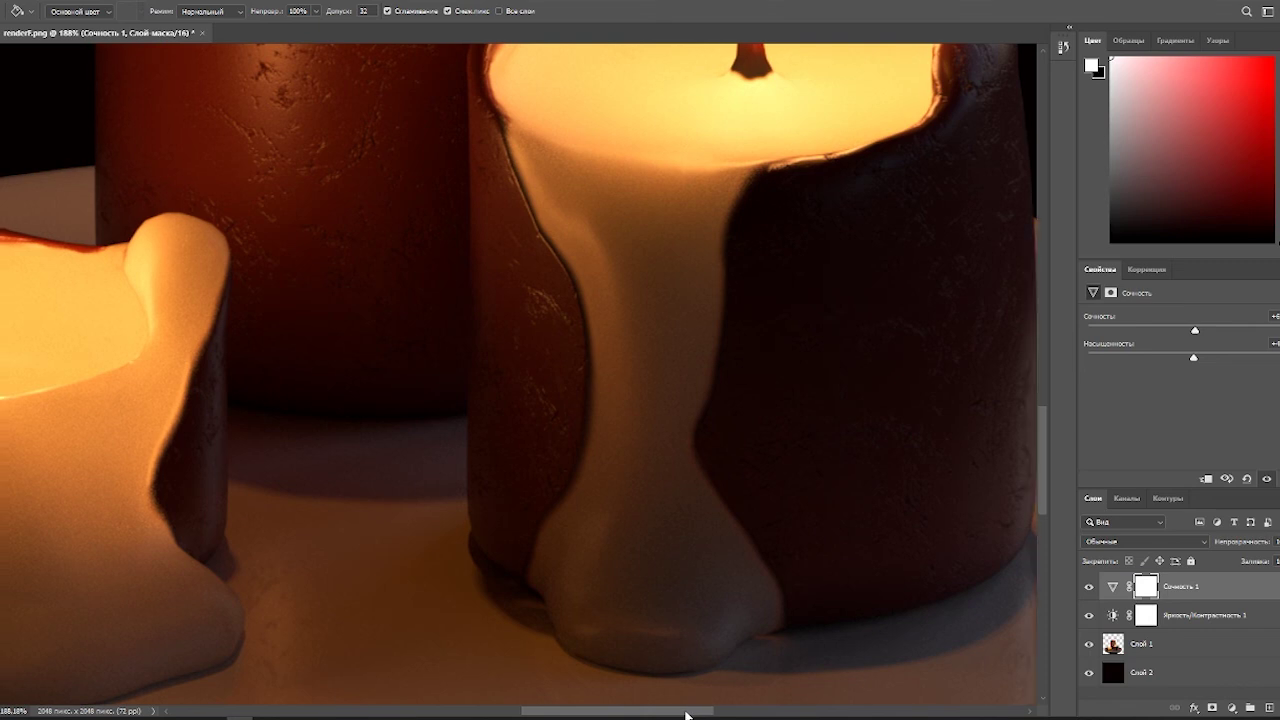
pyautogui.moveTo(686, 715); pyautogui.dragTo(586, 707)
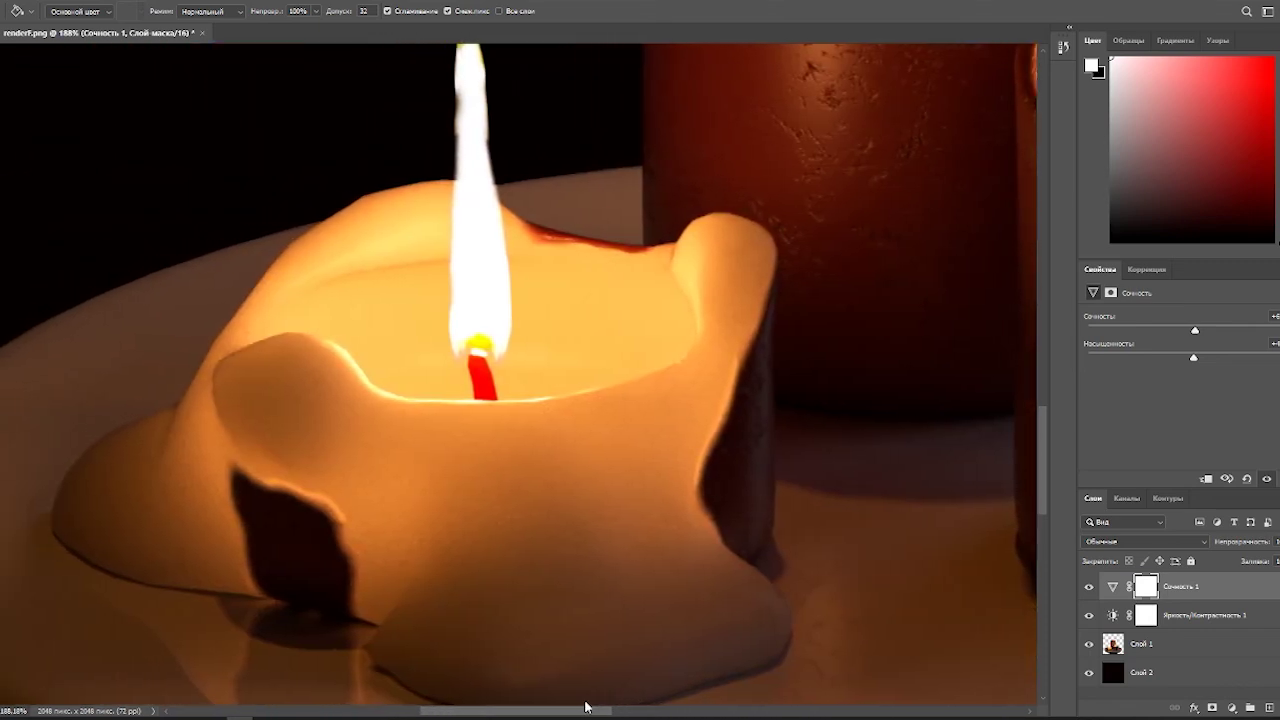
pyautogui.moveTo(1045, 458); pyautogui.dragTo(1043, 437)
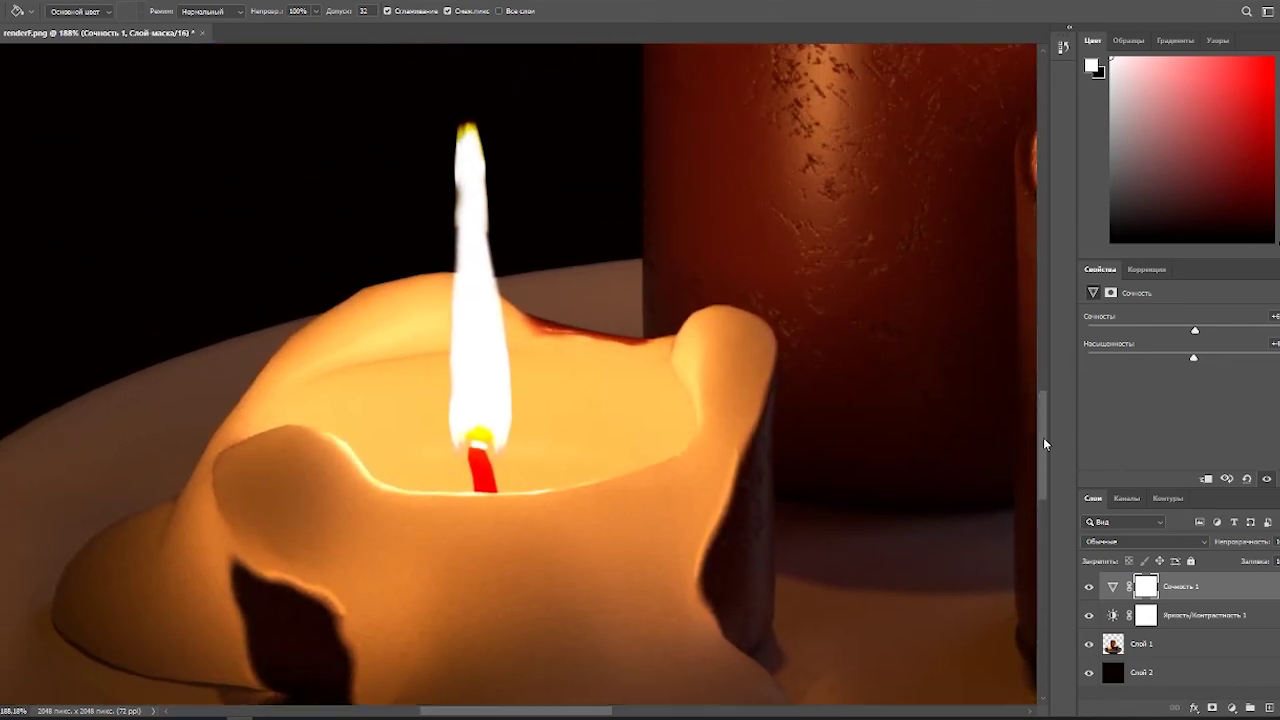